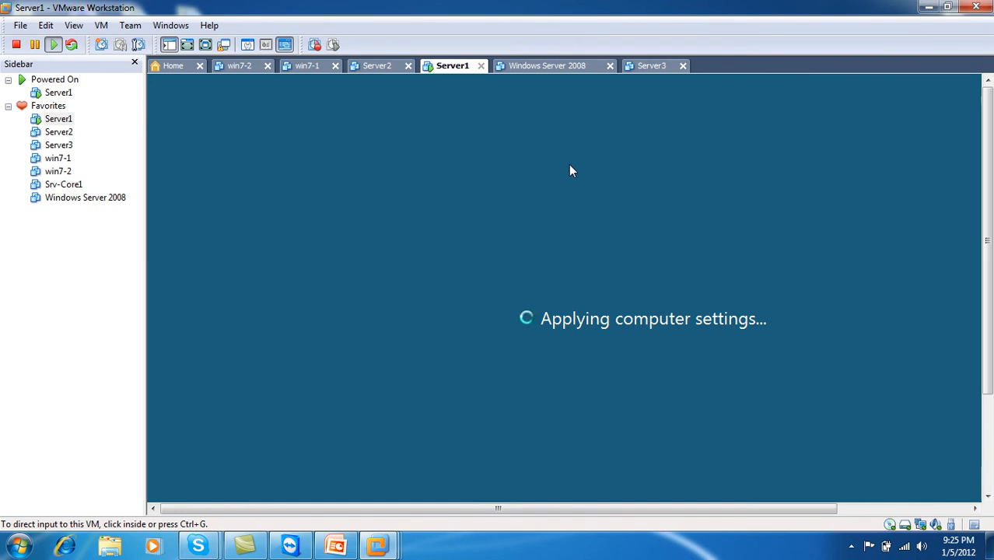
Power on Server2, check the win7-1 and Server1 tabs, then bring up PowerPoint slide 21.
left_click(378, 67)
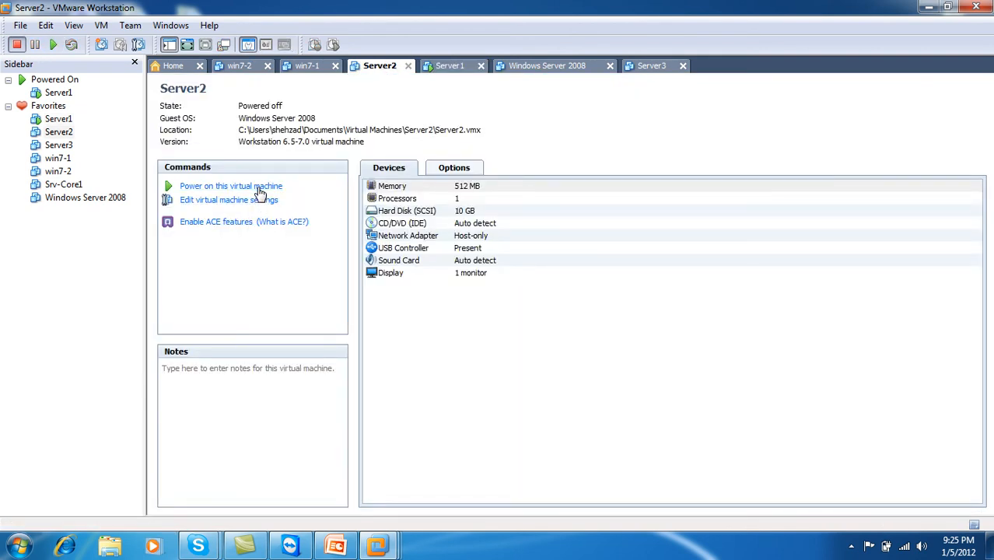
left_click(257, 187)
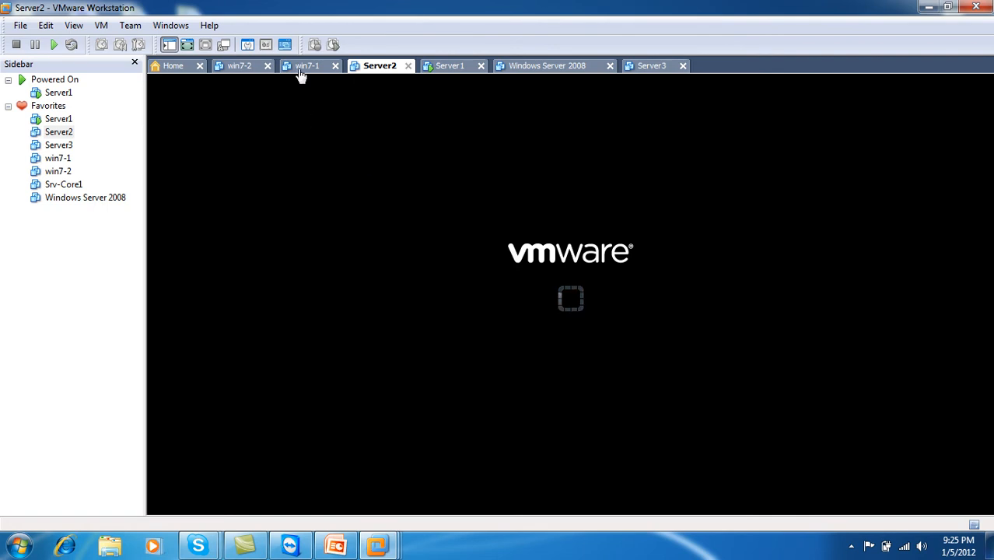
left_click(302, 67)
left_click(379, 67)
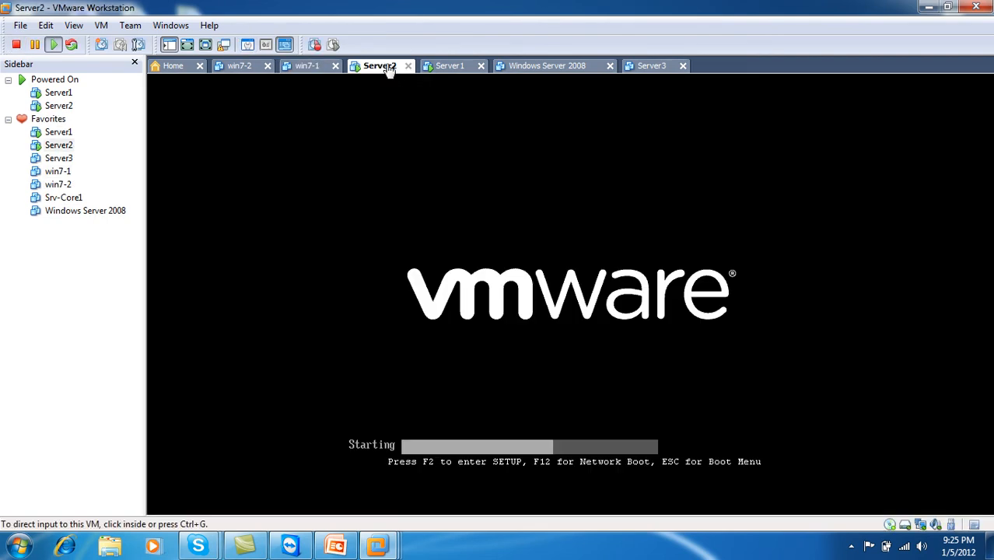
left_click(449, 68)
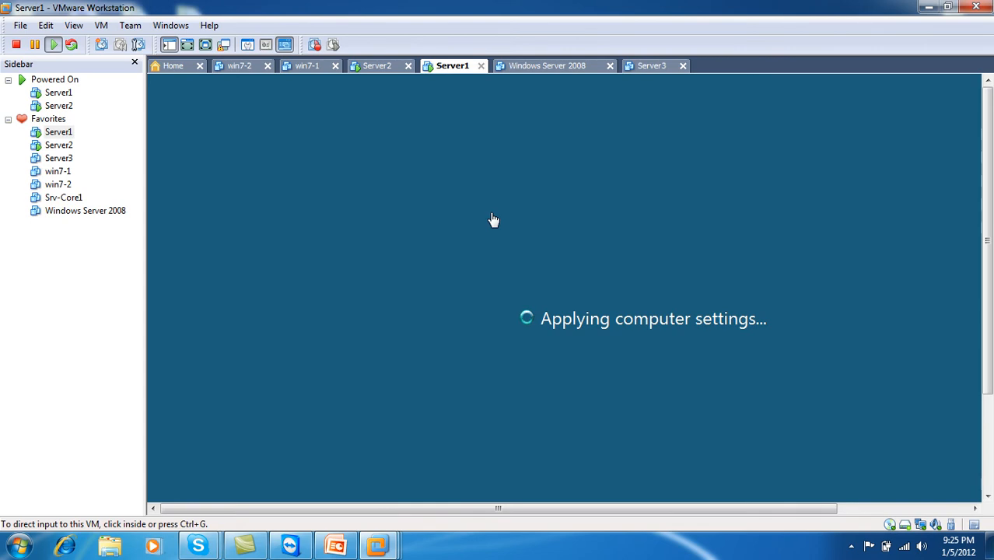
left_click(334, 547)
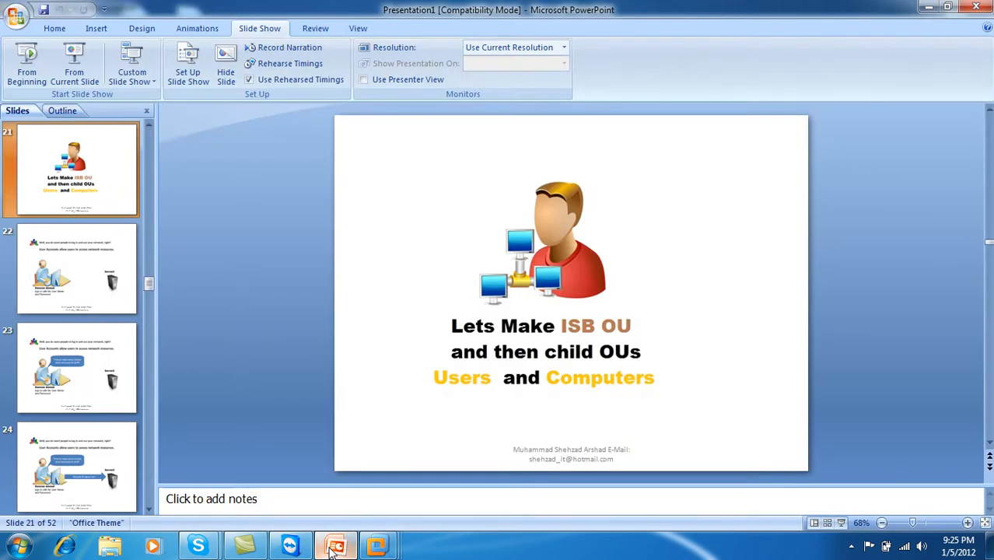
Minimise PowerPoint to return to VMware Workstation, where Server1 is still booting.
left_click(334, 546)
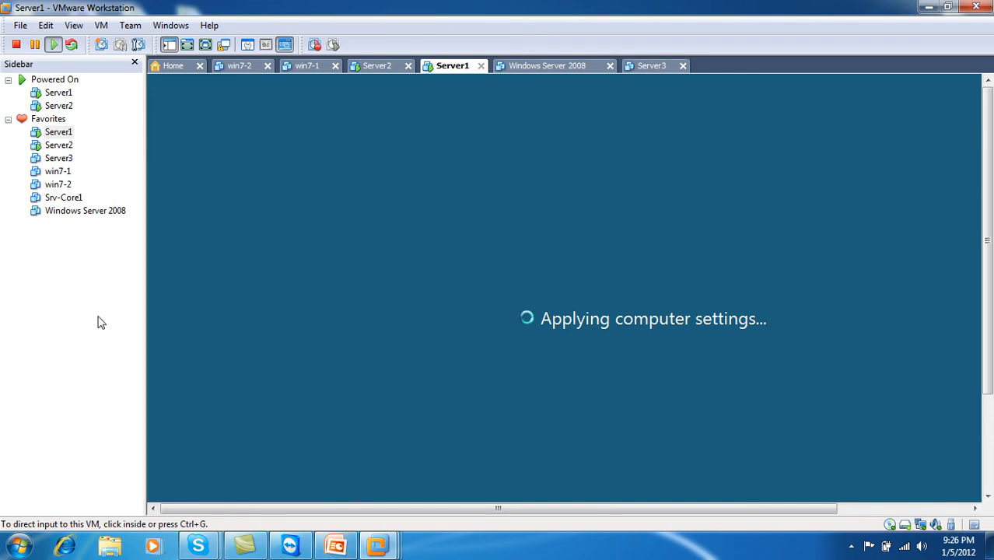
Check Server2 and Server1, then power on the win7-1 virtual machine.
left_click(379, 67)
left_click(446, 68)
left_click(291, 70)
left_click(263, 190)
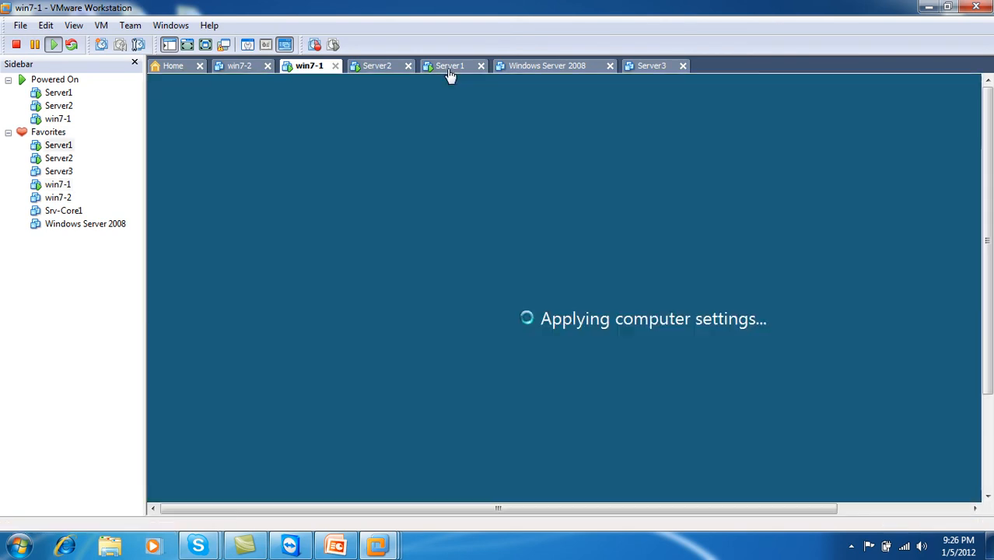
Check Server1 and Server2 progress, releasing input with Ctrl+Alt, and return to win7-1's logon screen.
left_click(449, 67)
left_click(370, 92)
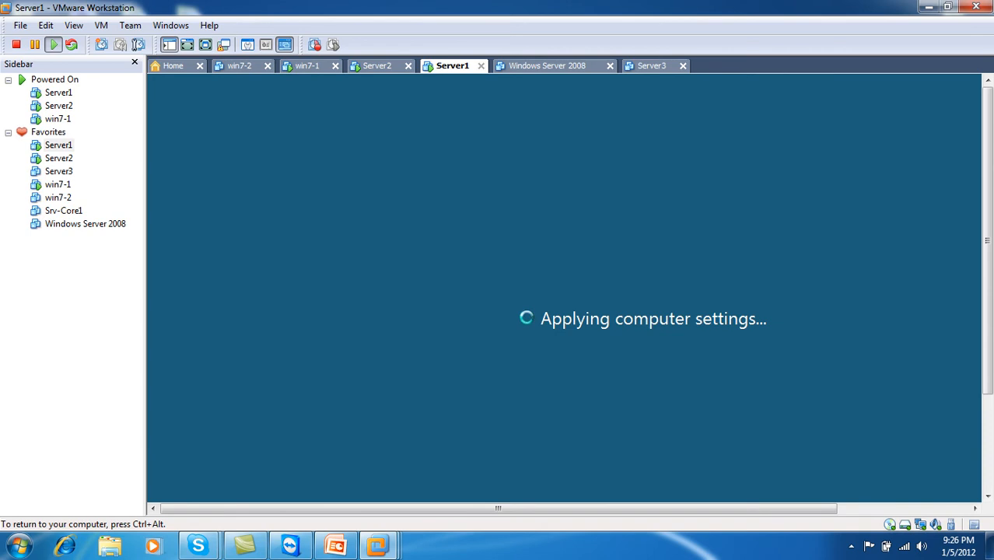
key("ctrl+alt")
left_click(378, 68)
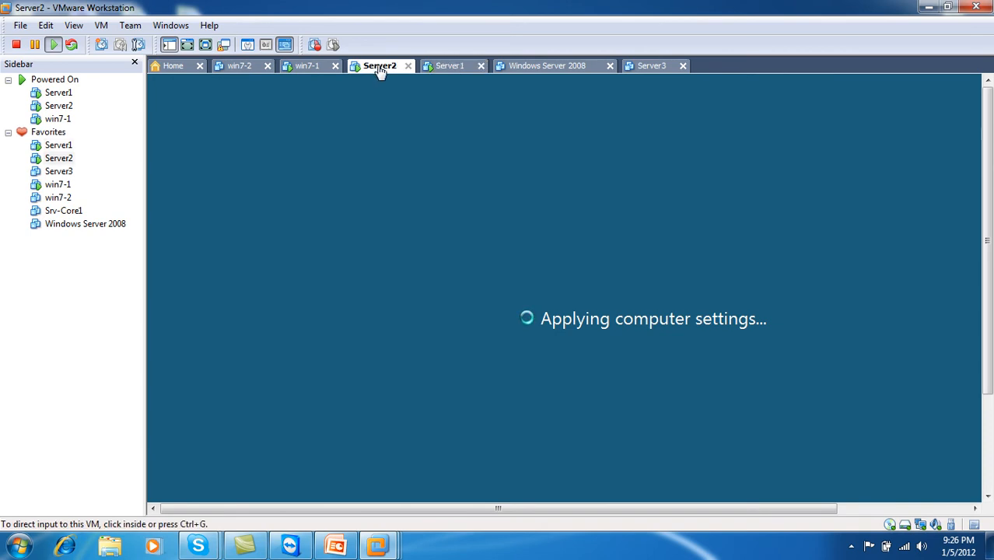
left_click(315, 72)
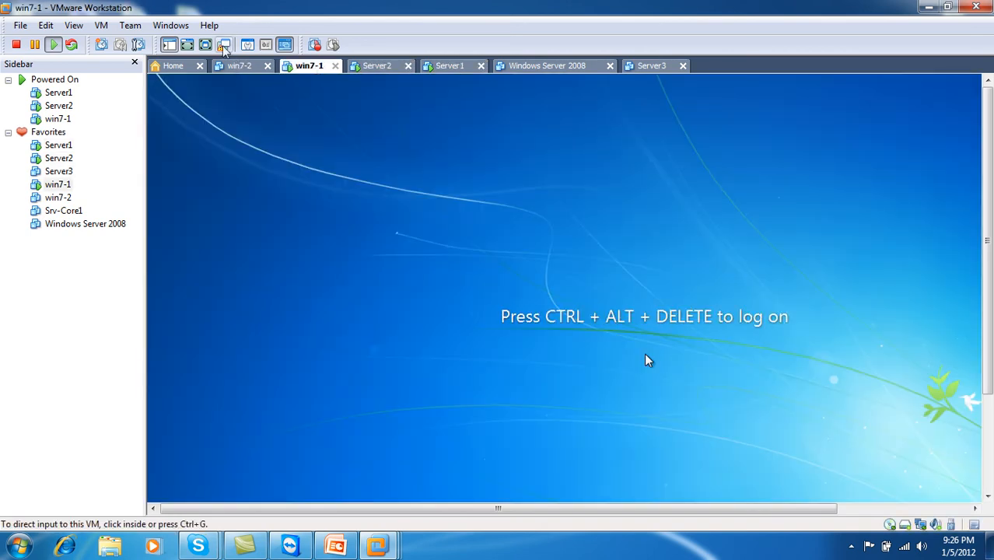
Go full screen, bring up win7-1's password prompt, and cycle the running machines back to Server1.
left_click(204, 44)
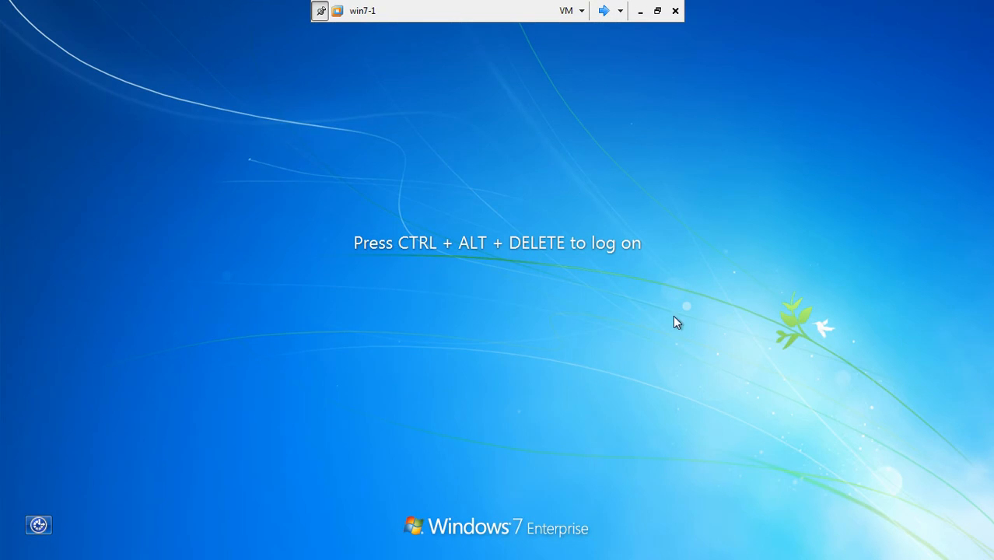
key("ctrl+alt+Insert")
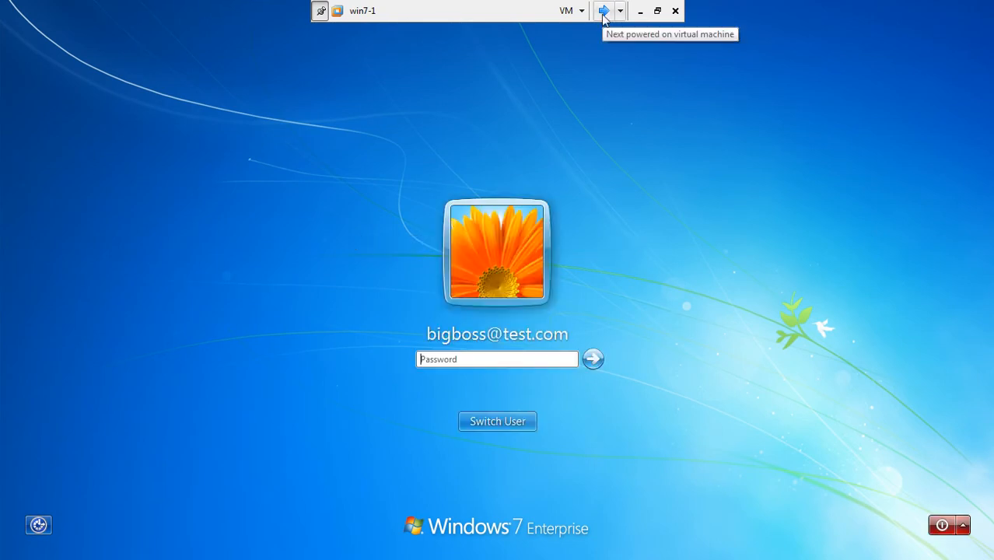
left_click(604, 11)
left_click(603, 11)
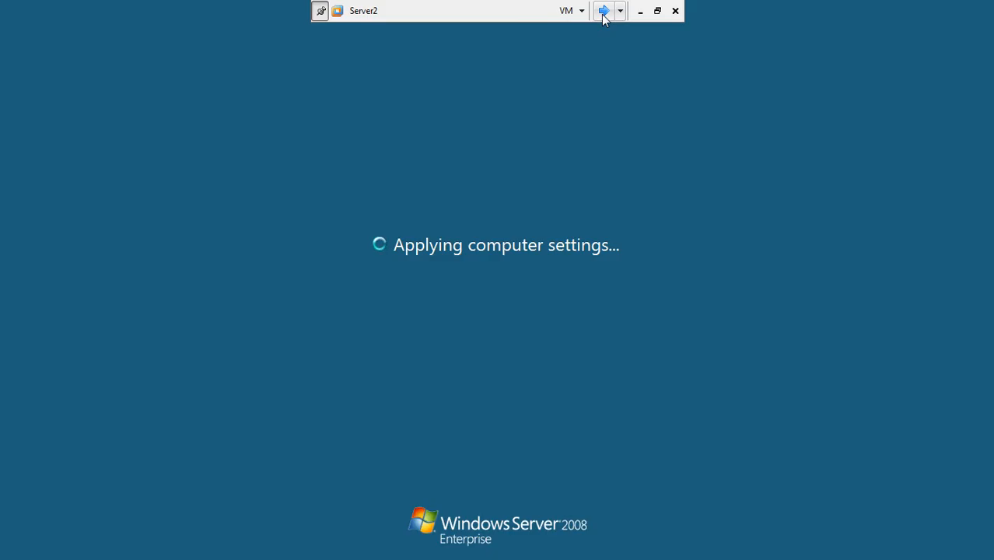
left_click(603, 11)
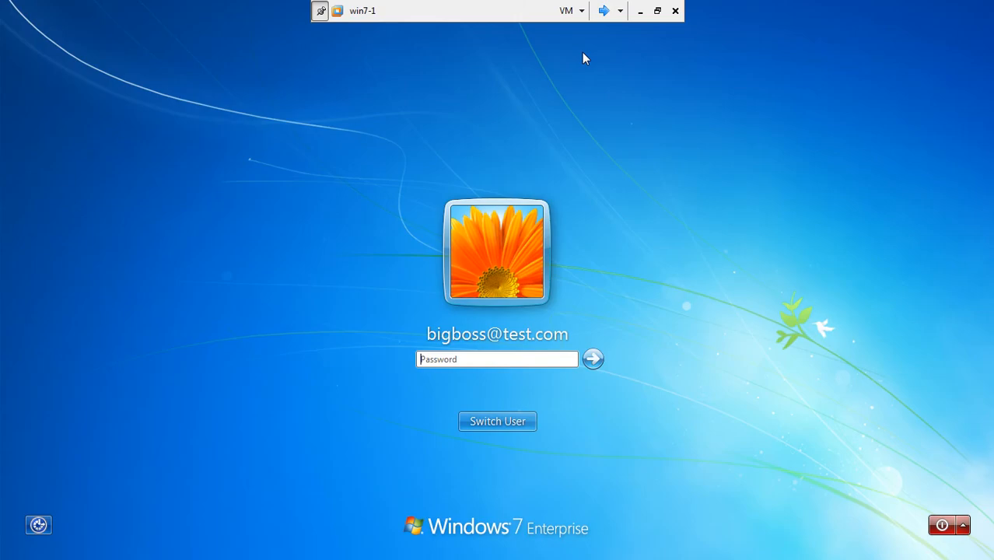
left_click(603, 11)
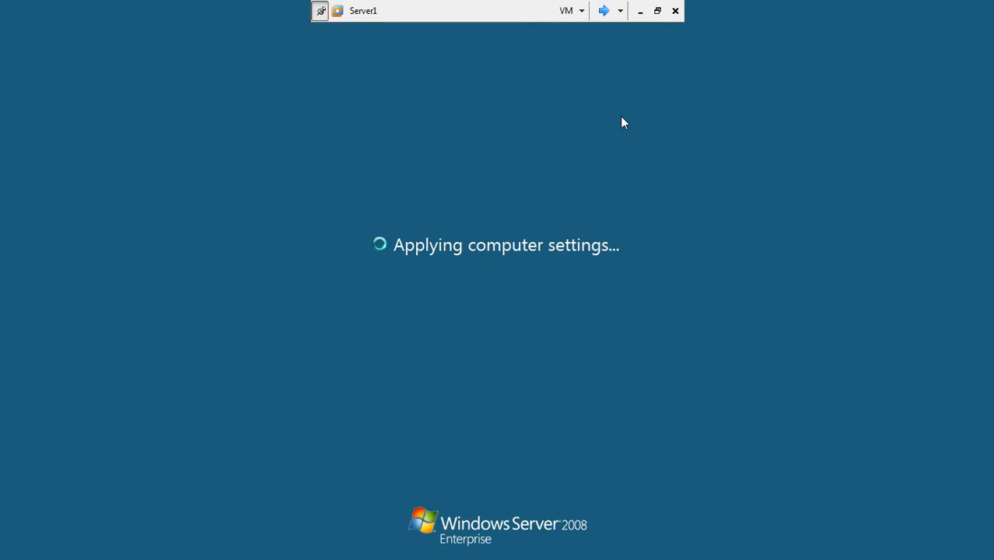
left_click(604, 11)
left_click(605, 11)
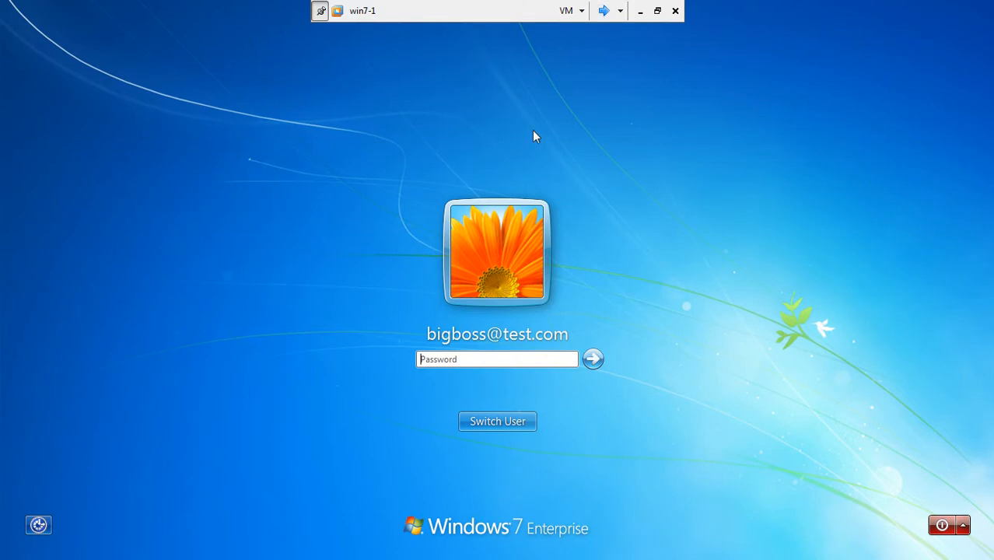
left_click(602, 11)
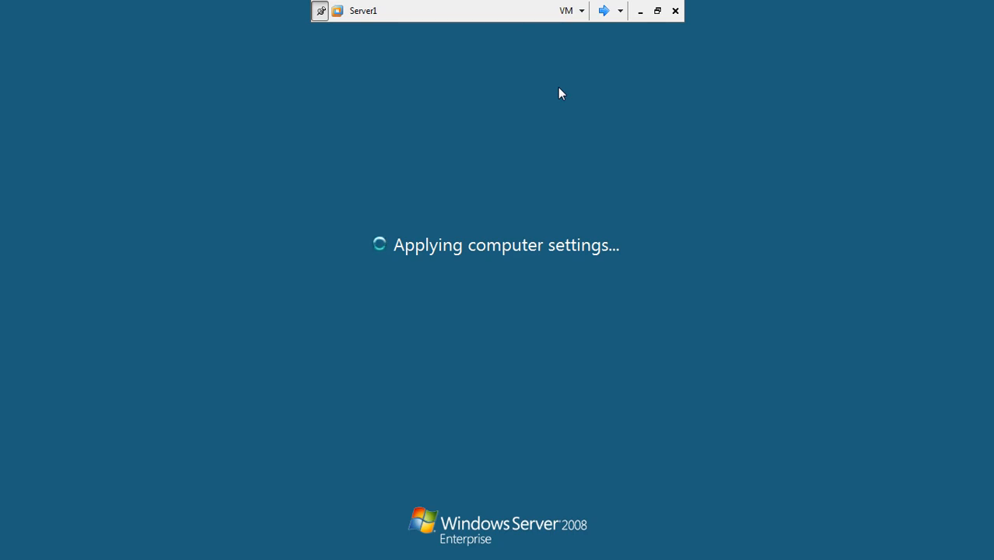
Cycle through Server2, win7-1 and Server1 repeatedly until Server1 reaches its logon prompt.
left_click(604, 11)
left_click(603, 15)
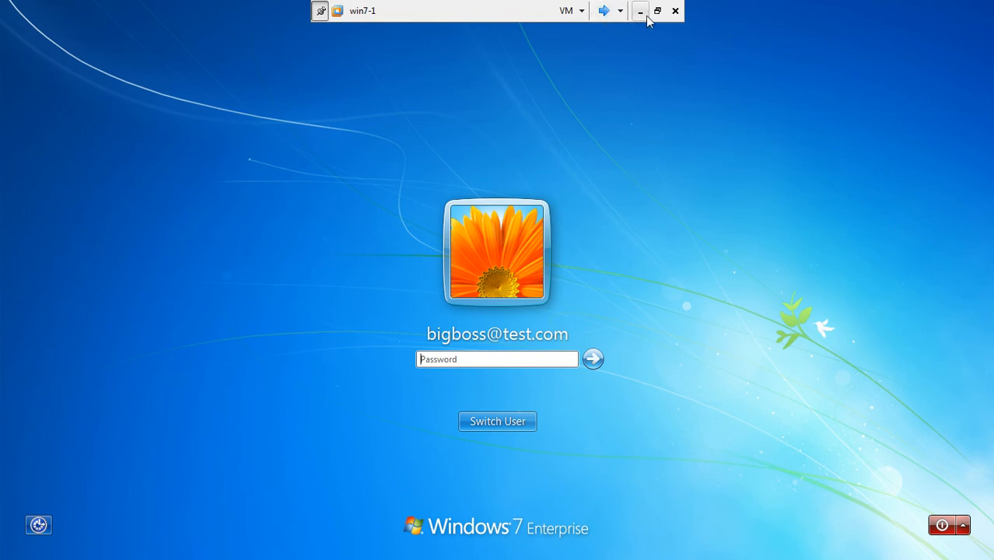
left_click(603, 11)
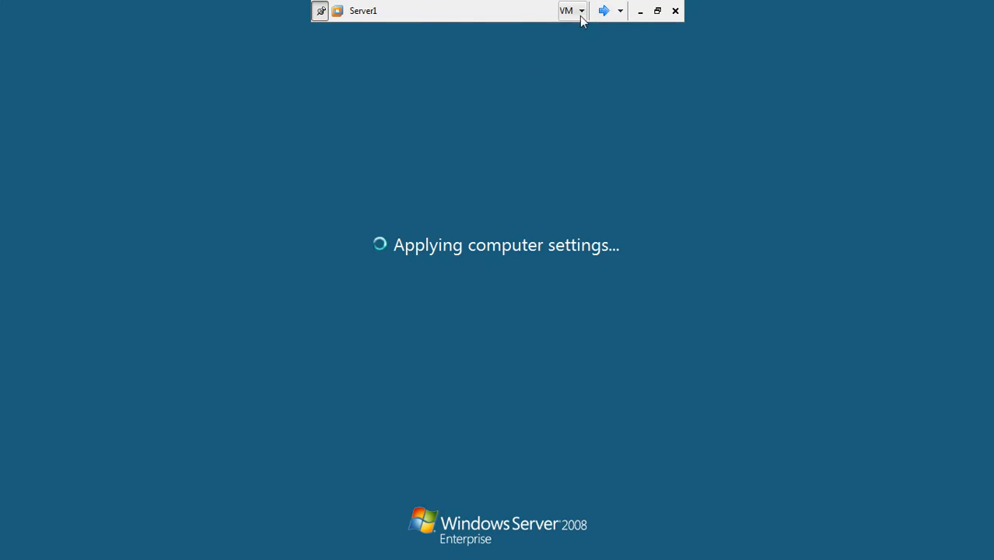
left_click(605, 10)
left_click(603, 11)
left_click(604, 15)
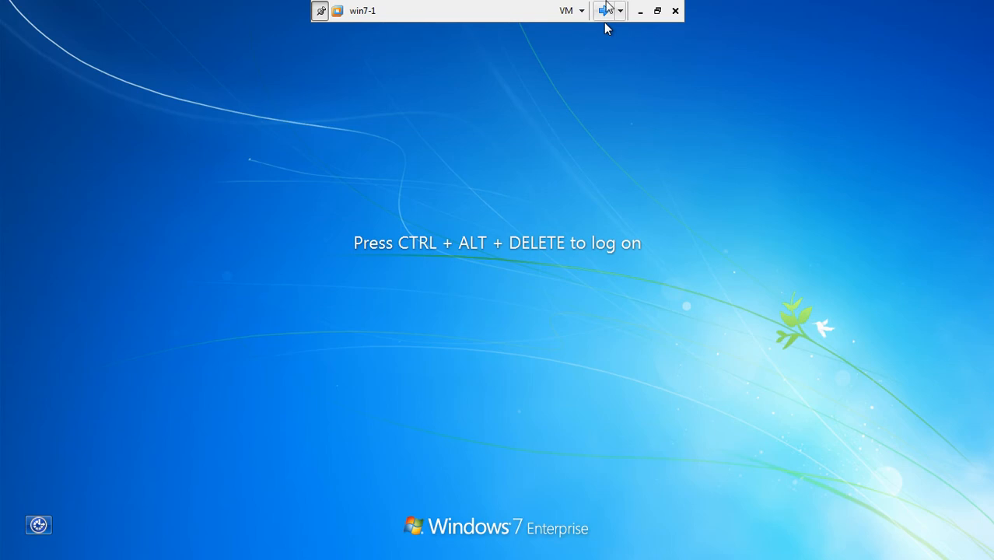
left_click(603, 14)
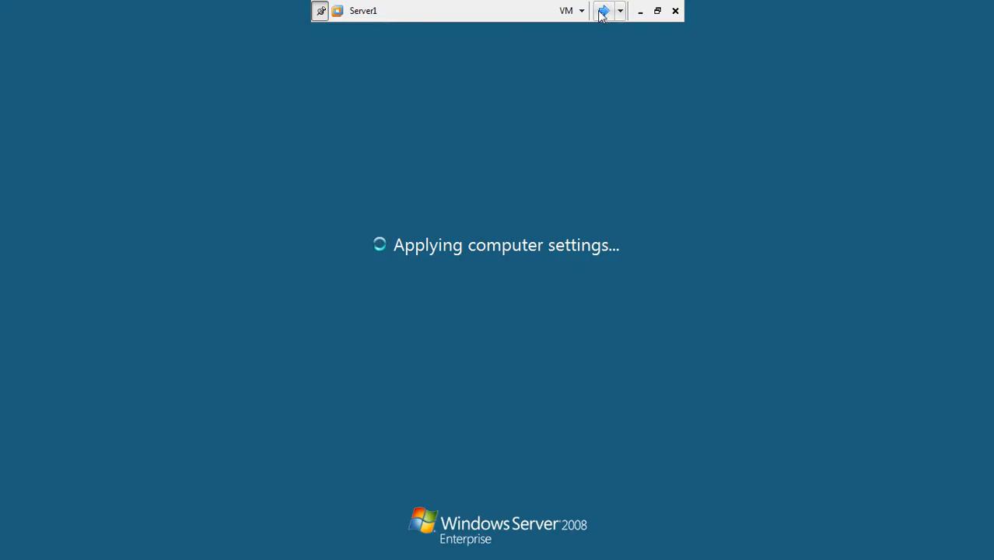
left_click(601, 16)
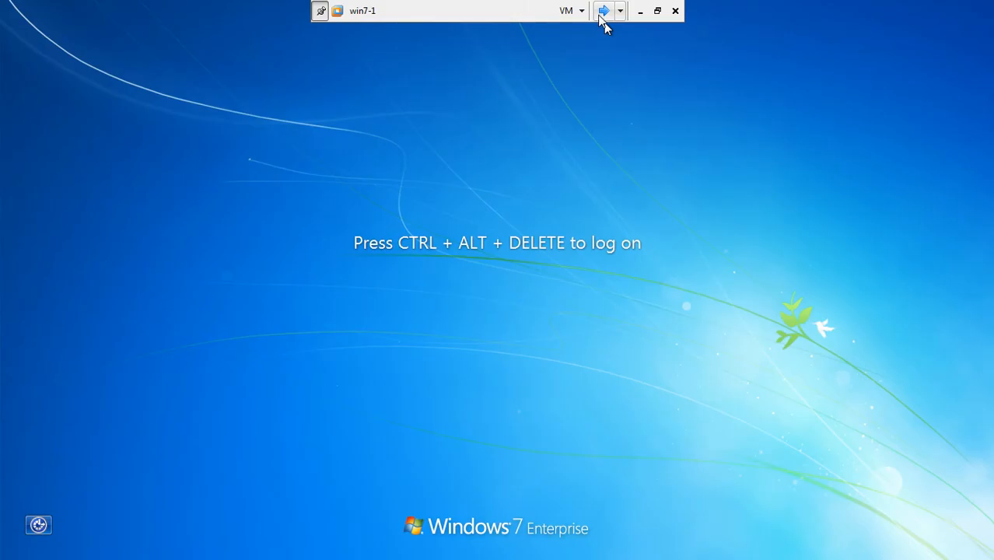
left_click(604, 12)
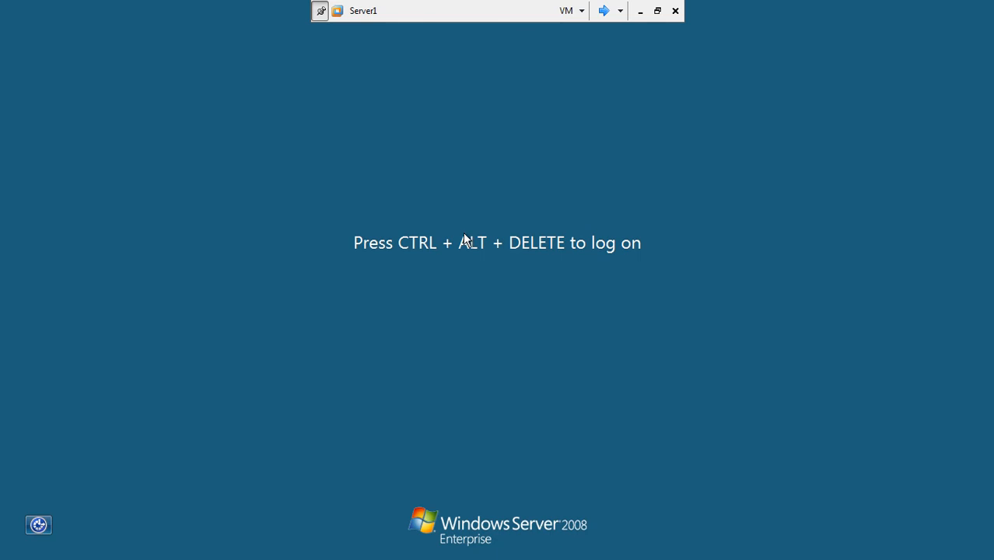
Log on to Server1 with the account password, retyping it after the first attempt.
key("ctrl+alt+End")
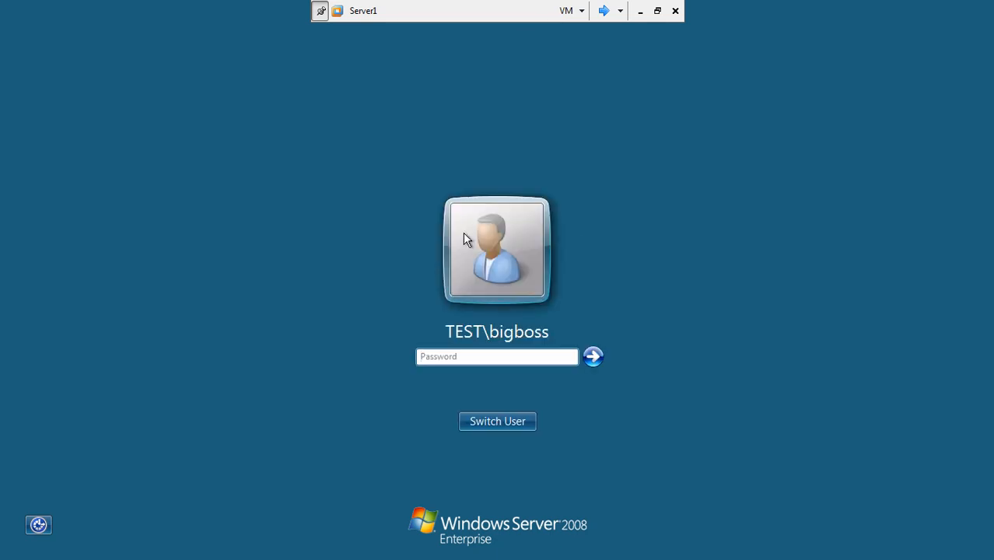
type("•••••••")
key("Return")
type("Pa$")
key("Return")
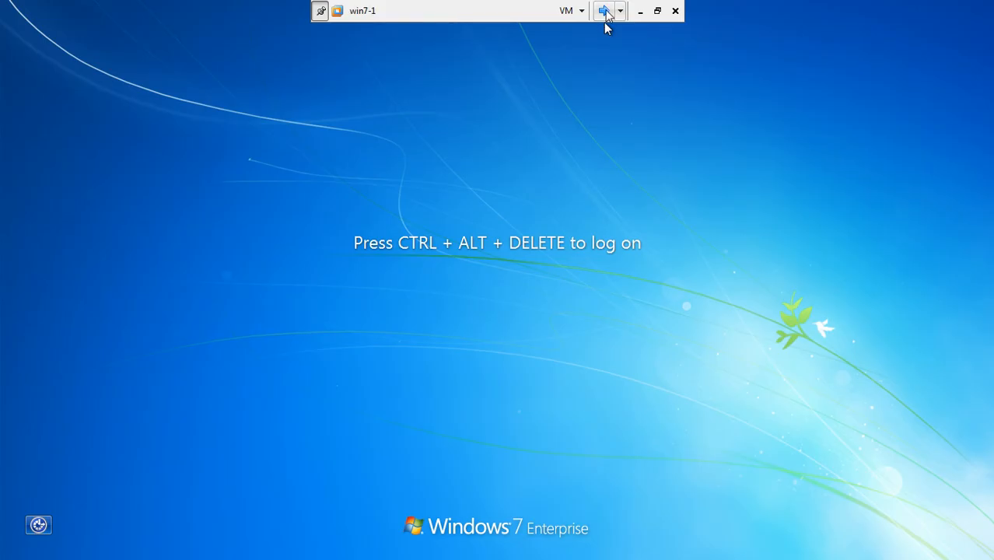
Check Server1 and Server2, then sign in to win7-1 with its password.
left_click(605, 11)
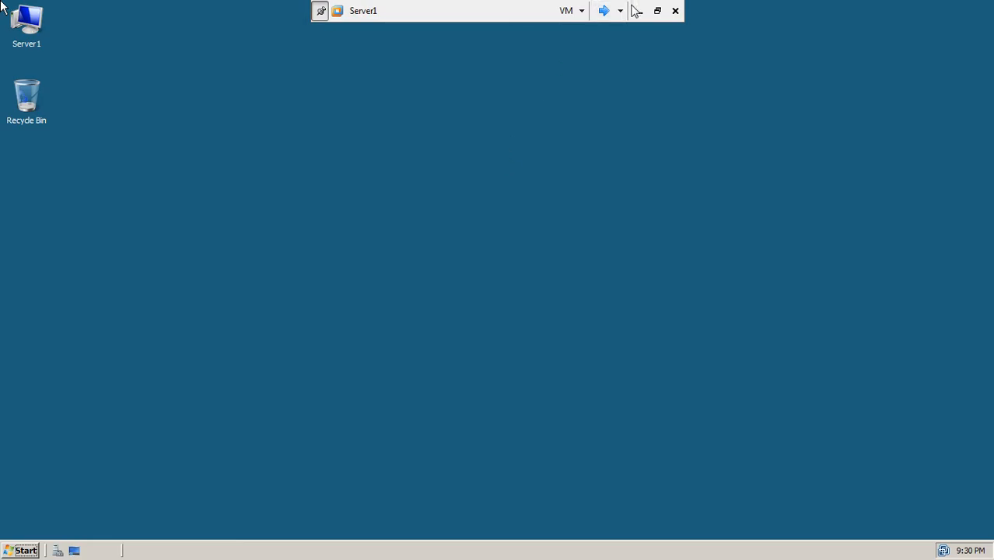
left_click(604, 11)
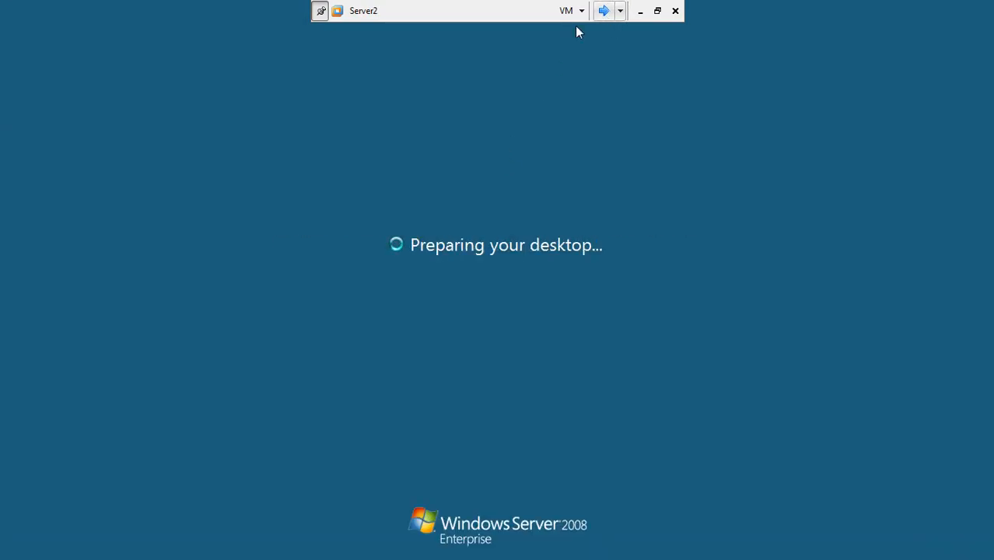
left_click(604, 10)
key("ctrl+alt+Delete")
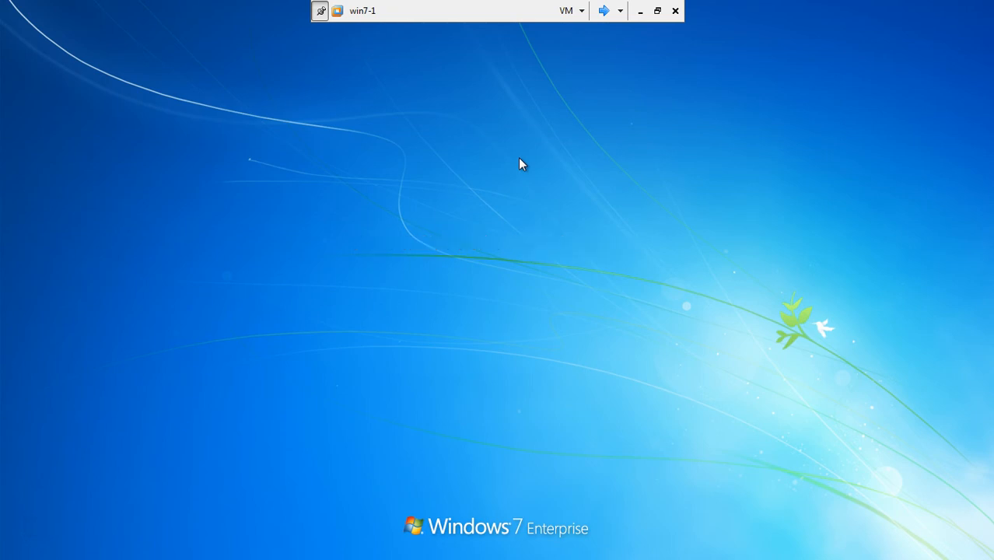
type("••")
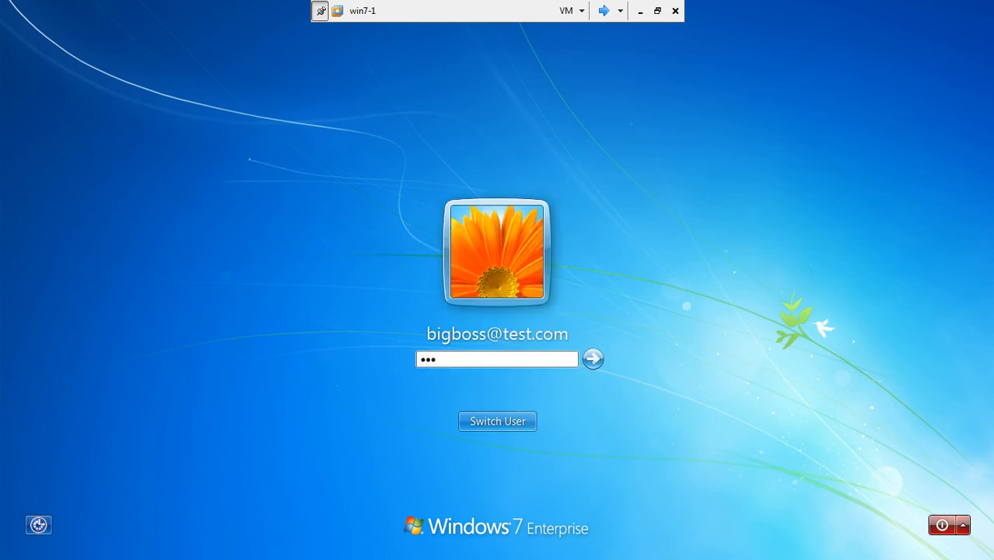
key("Return")
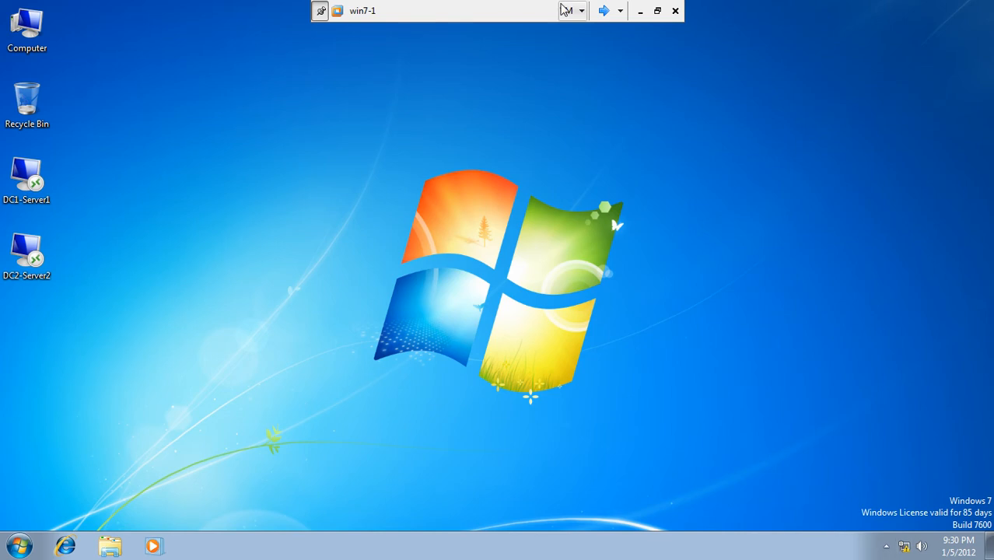
Cycle to win7-1 and connect to Server1 through the DC1-Server1 shortcut's Connect option.
left_click(603, 10)
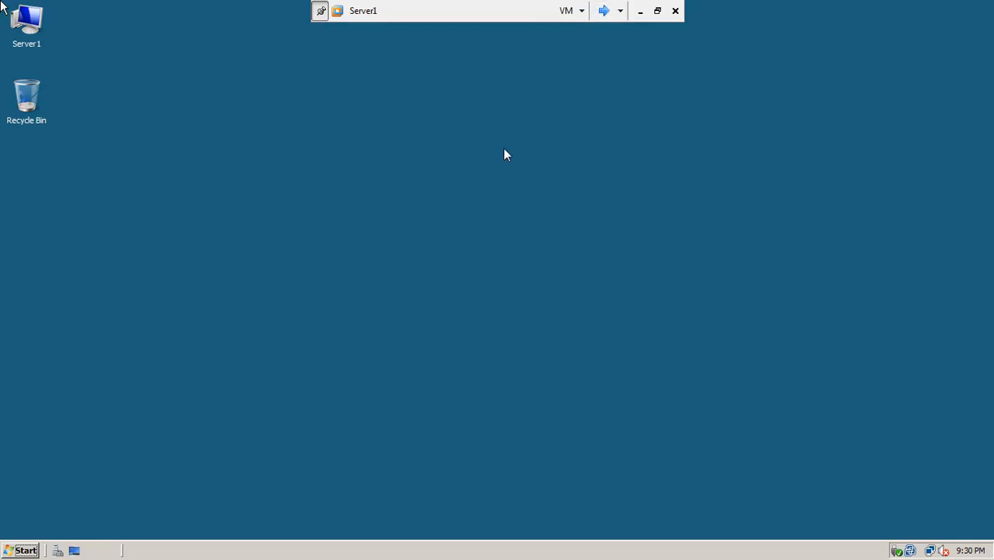
left_click(603, 10)
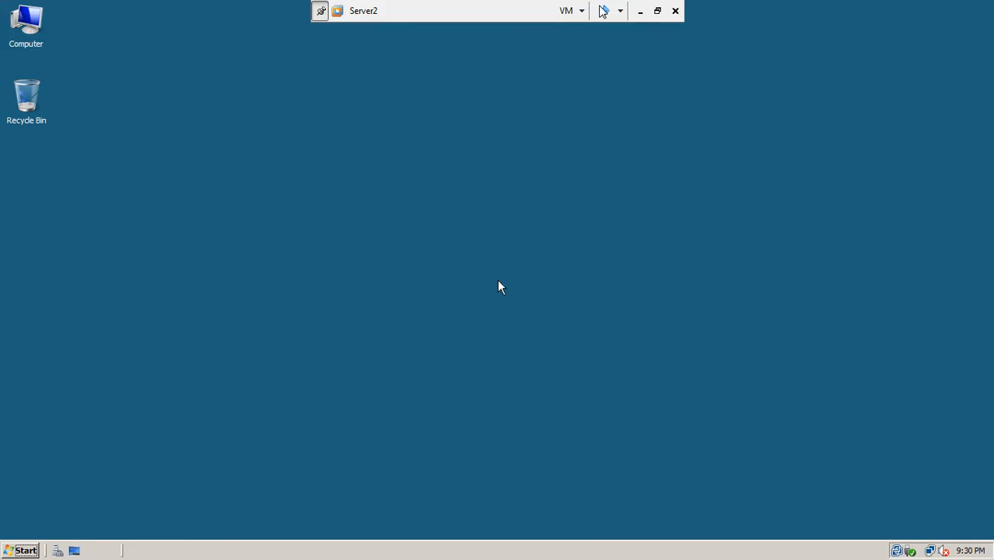
left_click(603, 15)
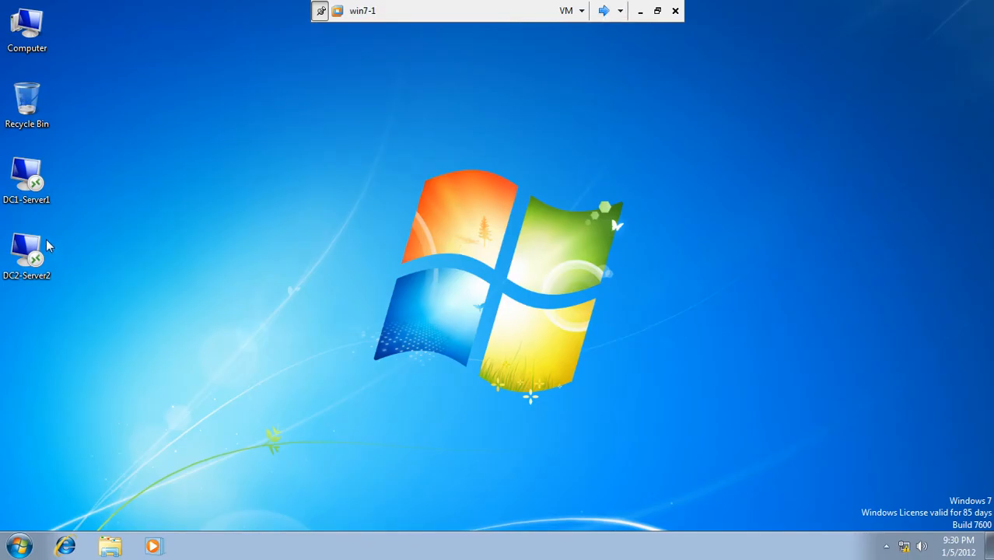
left_click(28, 190)
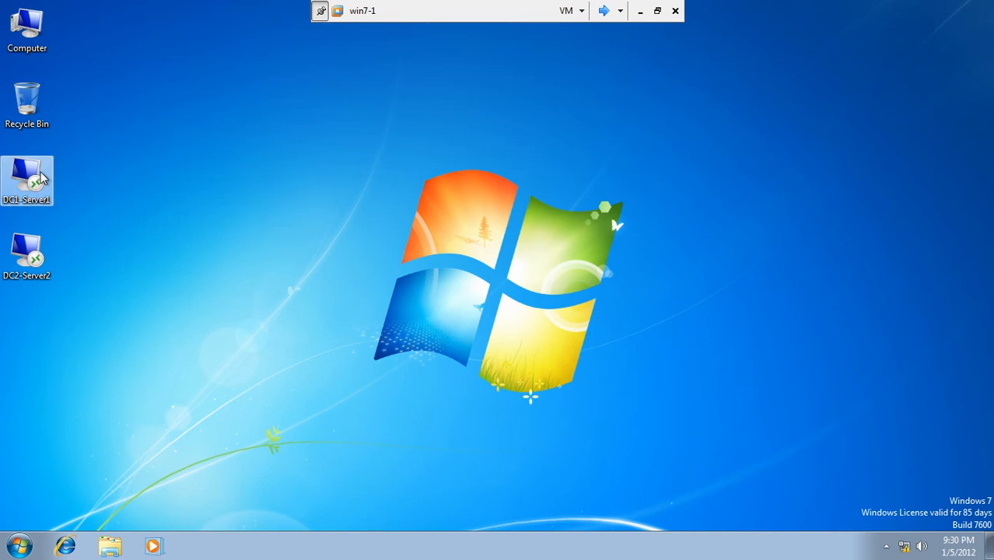
right_click(35, 178)
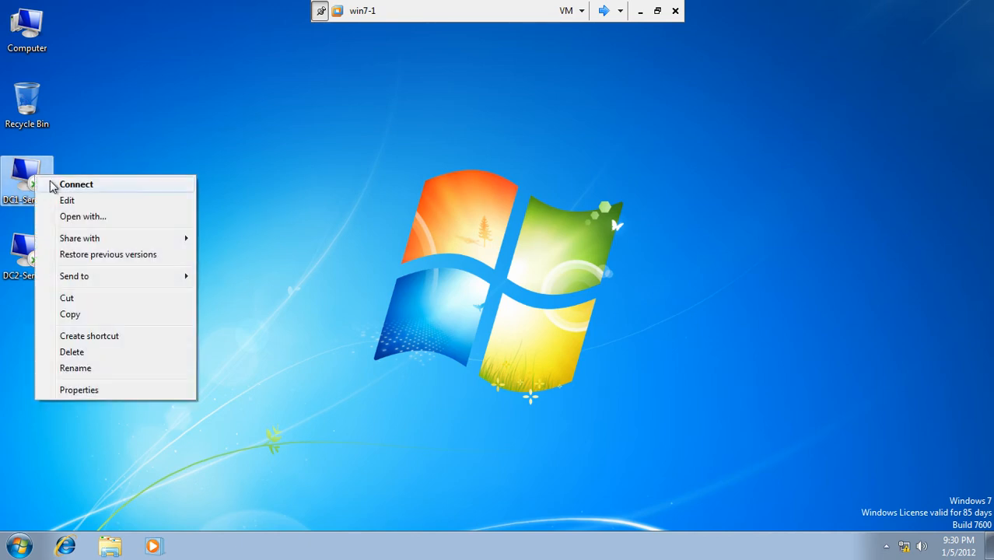
left_click(56, 185)
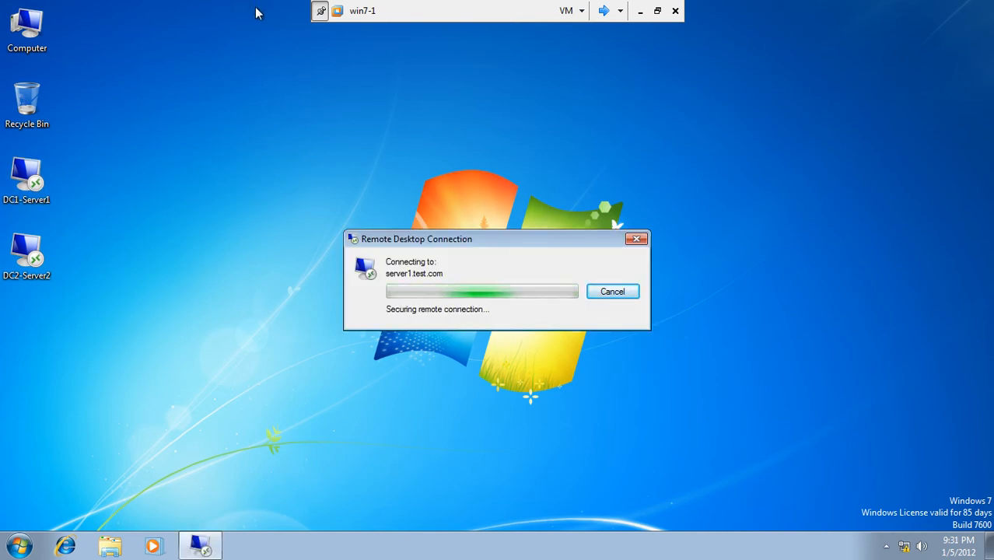
Hide the VM toolbar and focus the server1.test.com remote desktop.
left_click(320, 12)
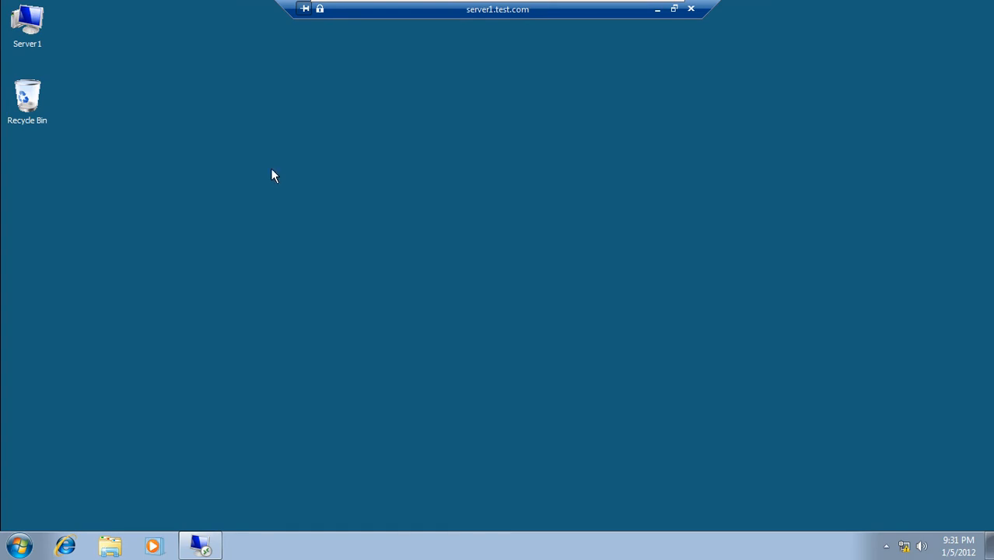
left_click(19, 545)
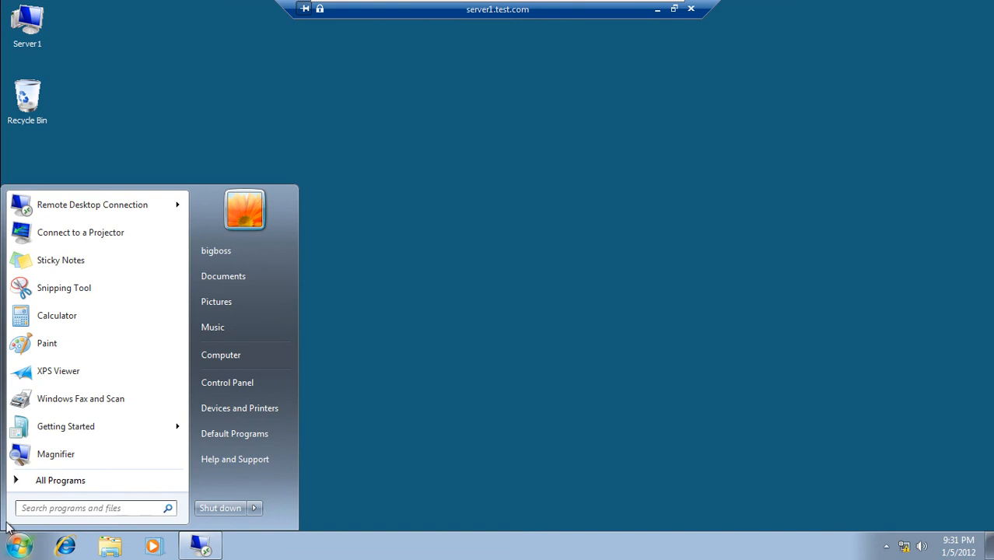
left_click(389, 388)
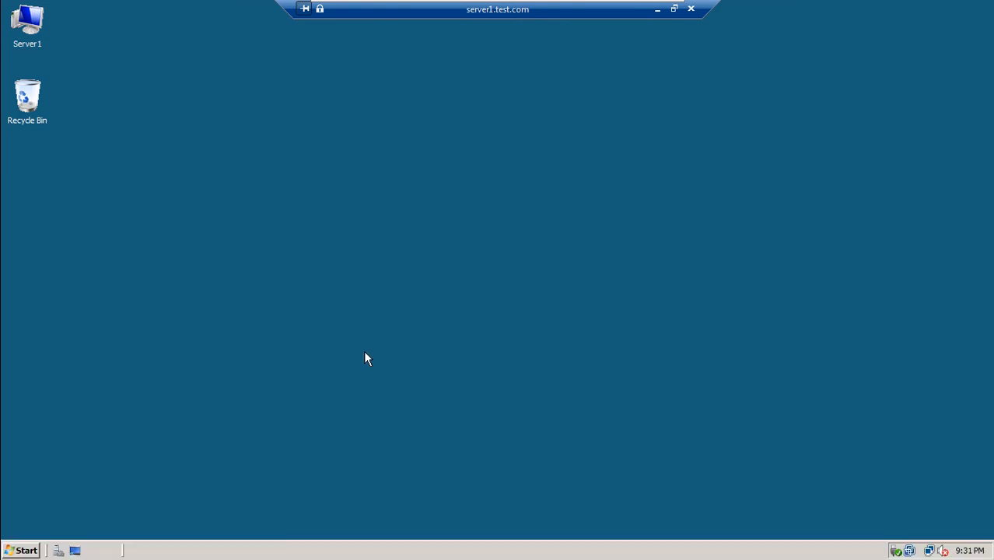
left_click(19, 550)
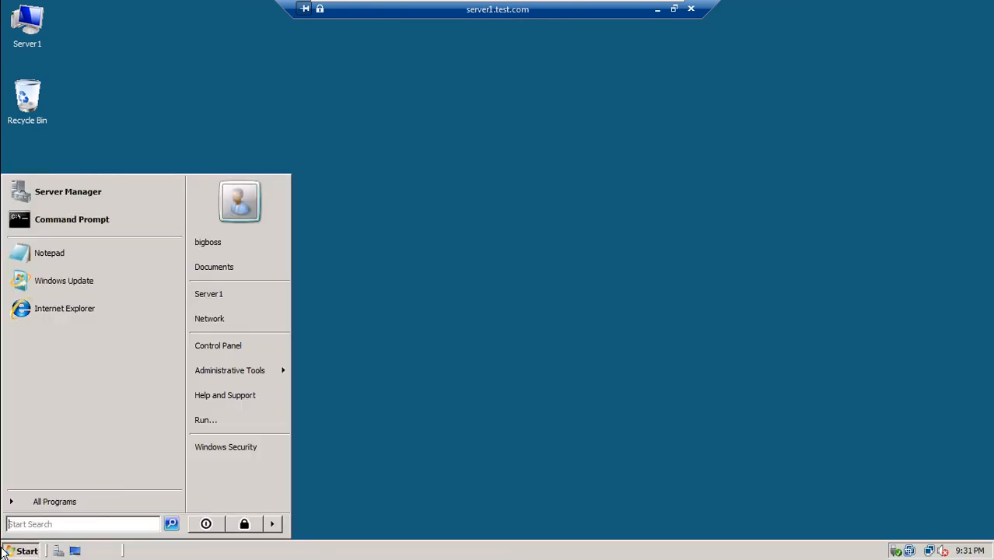
mouse_move(246, 379)
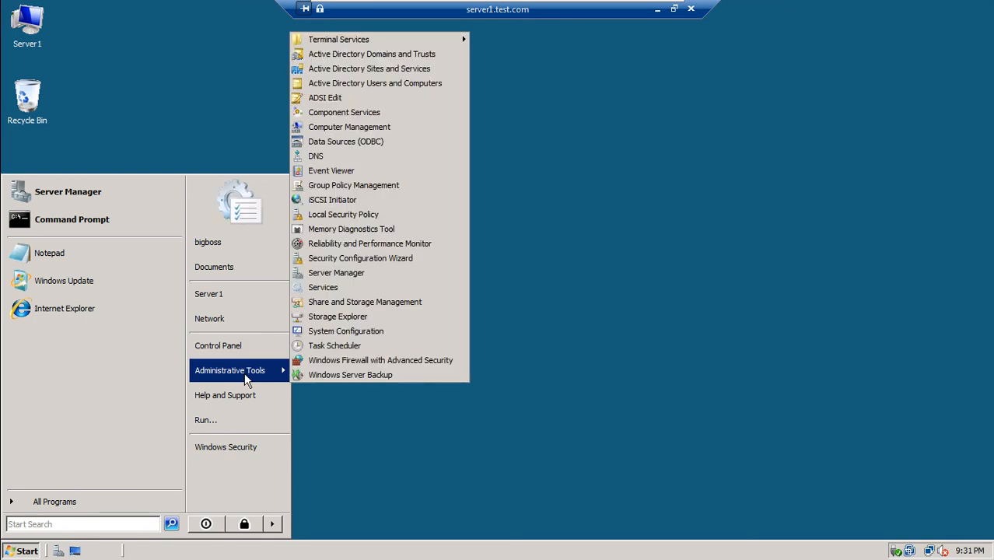
left_click(354, 273)
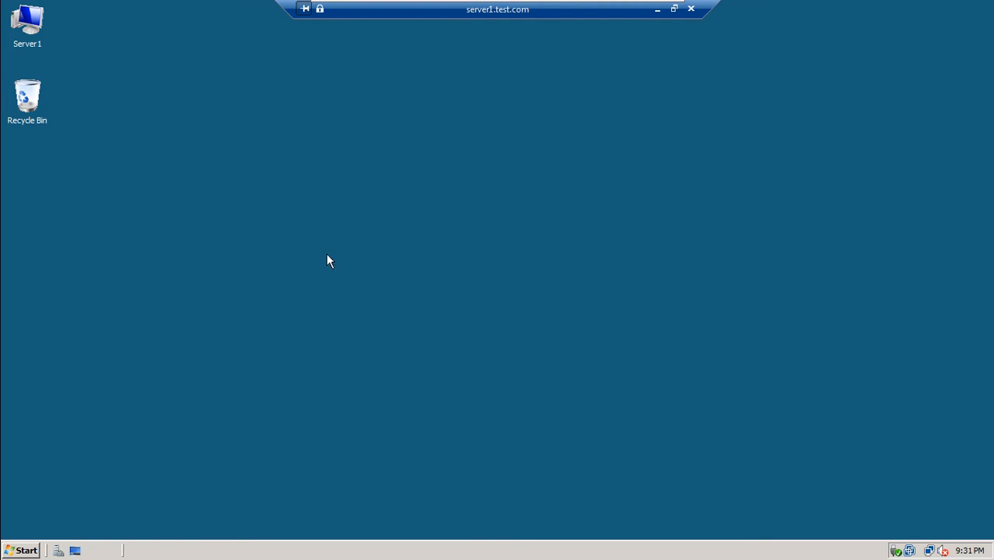
right_click(326, 261)
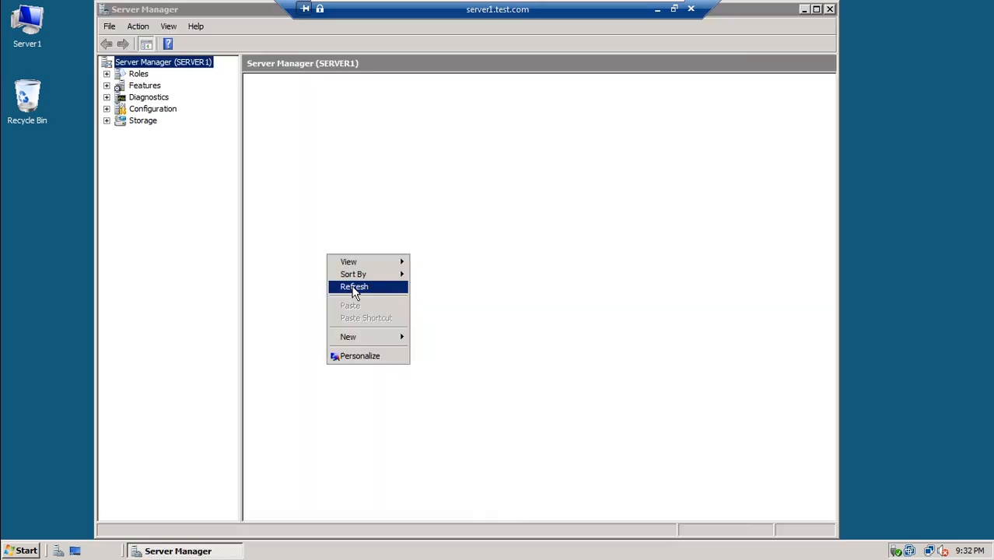
left_click(352, 286)
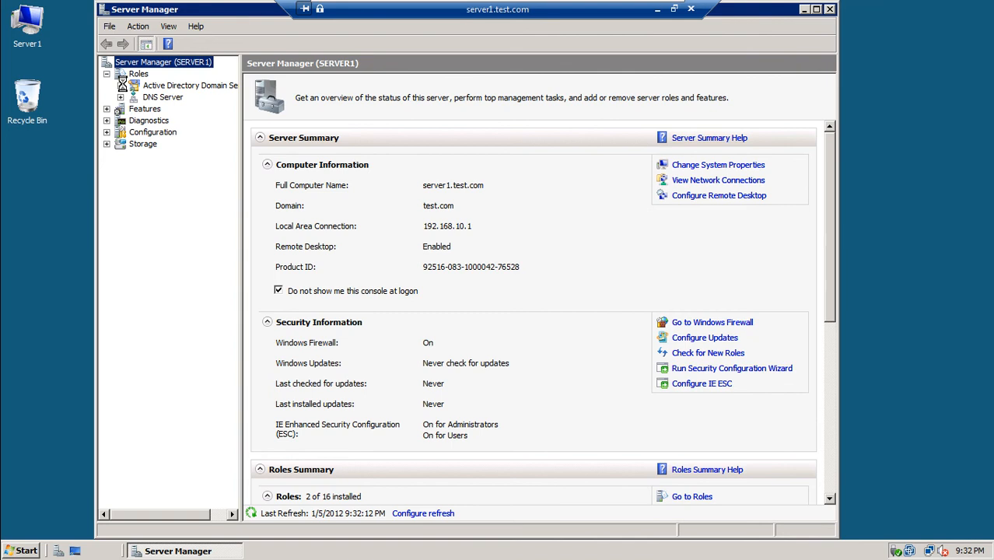
left_click(120, 86)
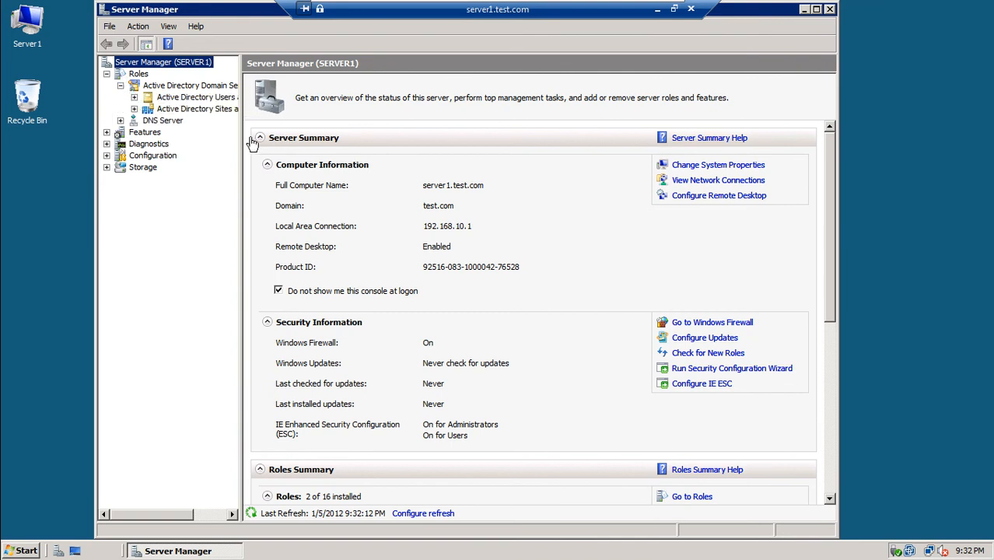
left_click_drag(241, 131, 359, 129)
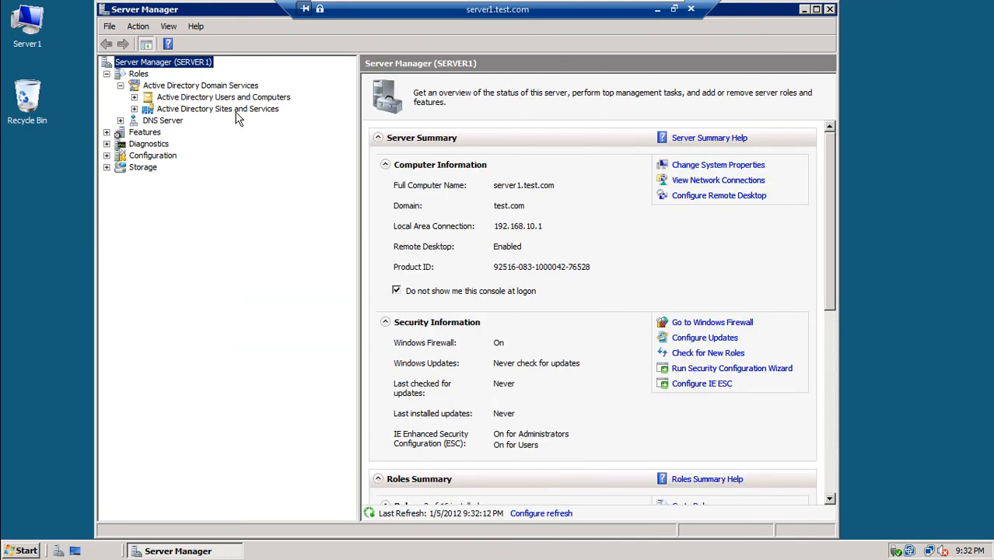
left_click(235, 97)
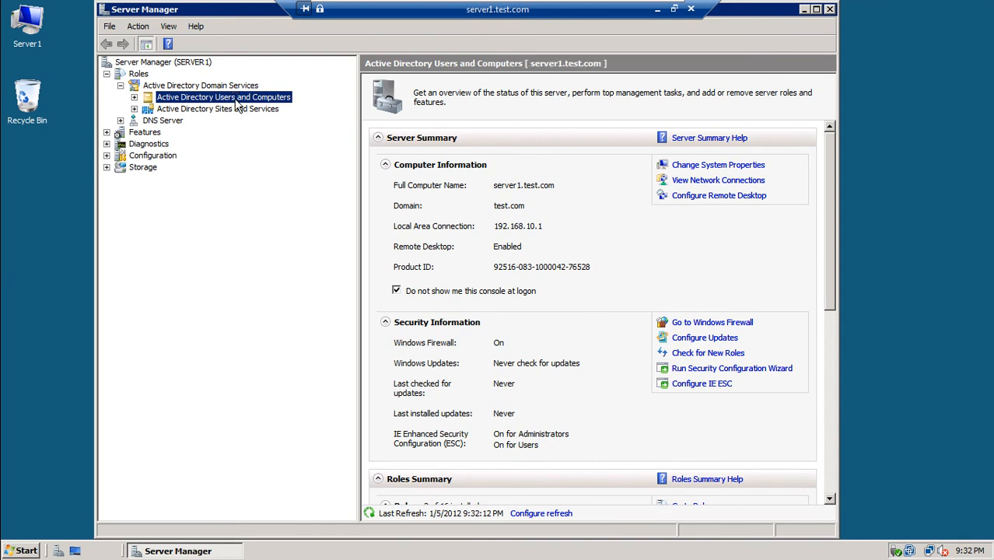
left_click(829, 9)
Pin Active Directory Users and Computers from Administrative Tools to the Start menu and launch it.
left_click(8, 551)
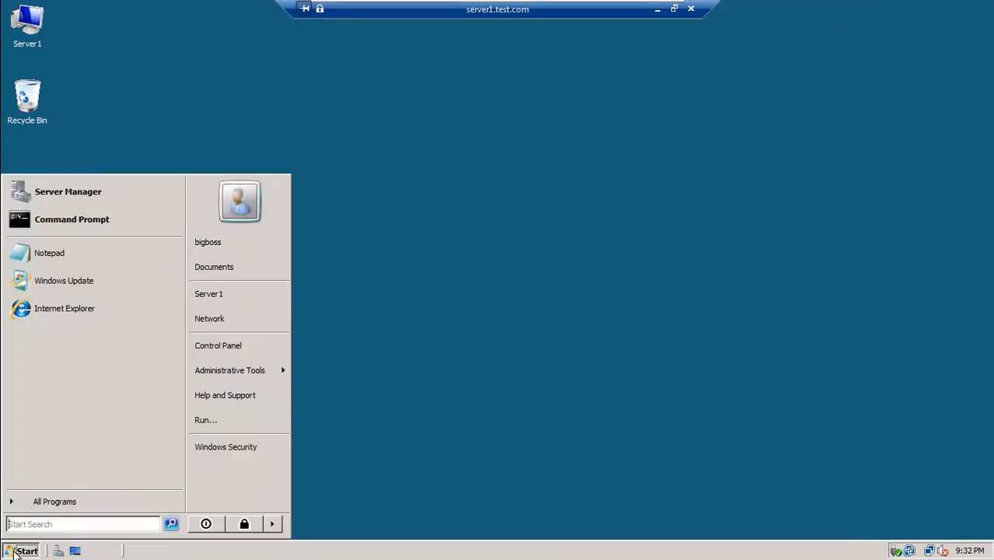
mouse_move(227, 374)
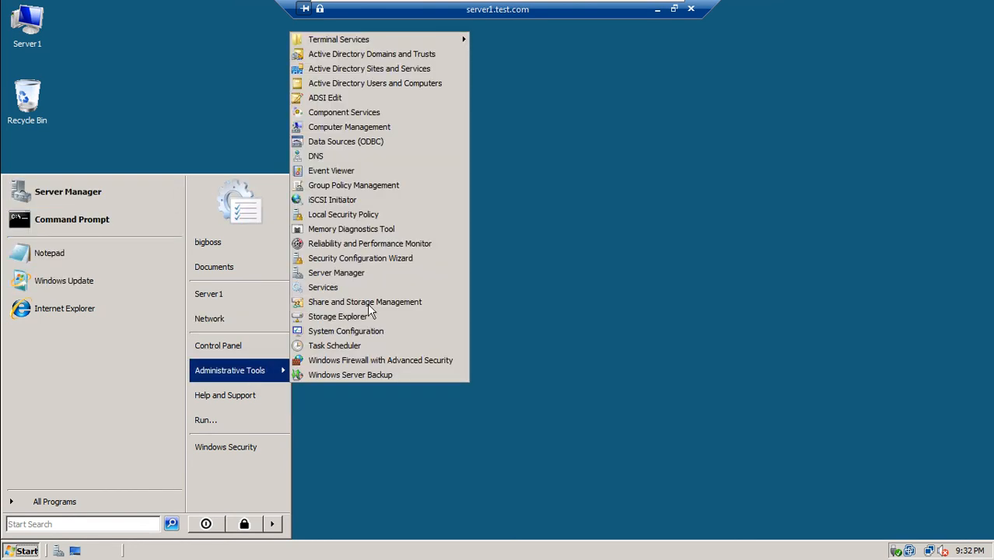
right_click(369, 89)
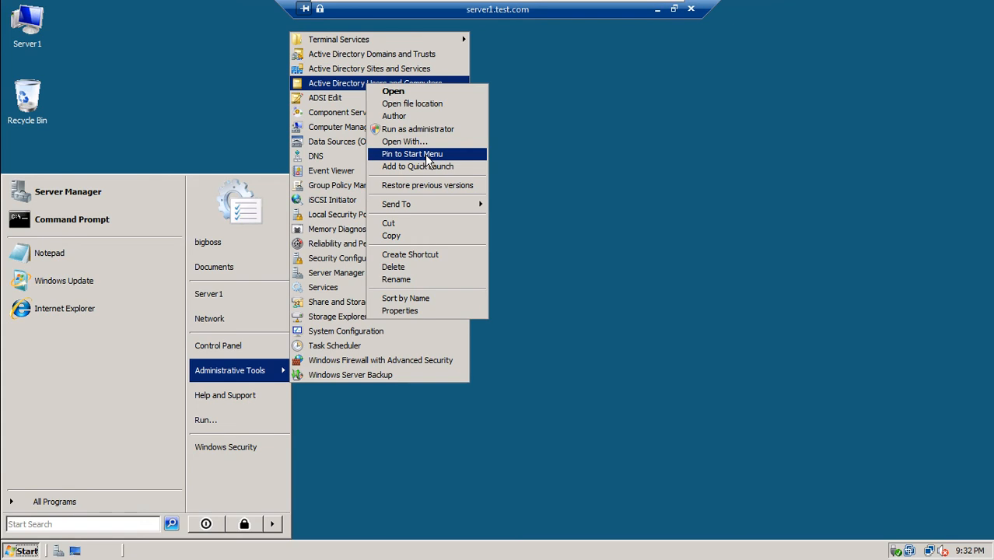
left_click(425, 154)
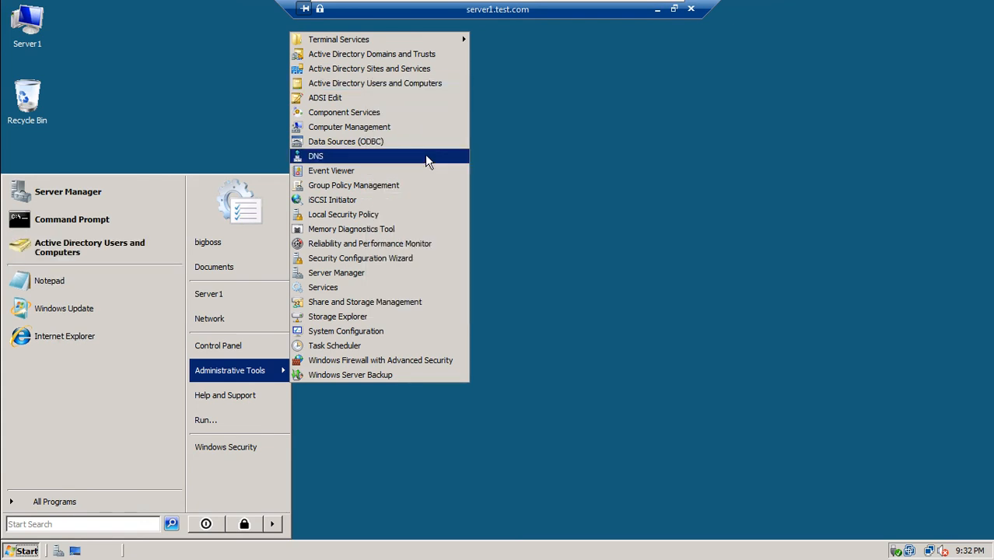
left_click(82, 247)
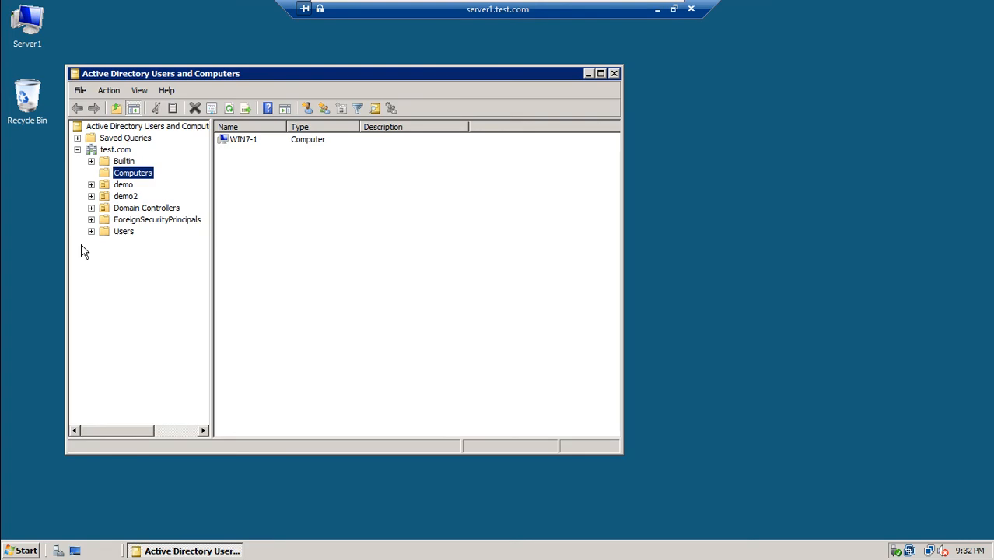
View the demo and demo2 OUs, move the console, and open test.com's New submenu.
left_click(123, 186)
left_click(124, 196)
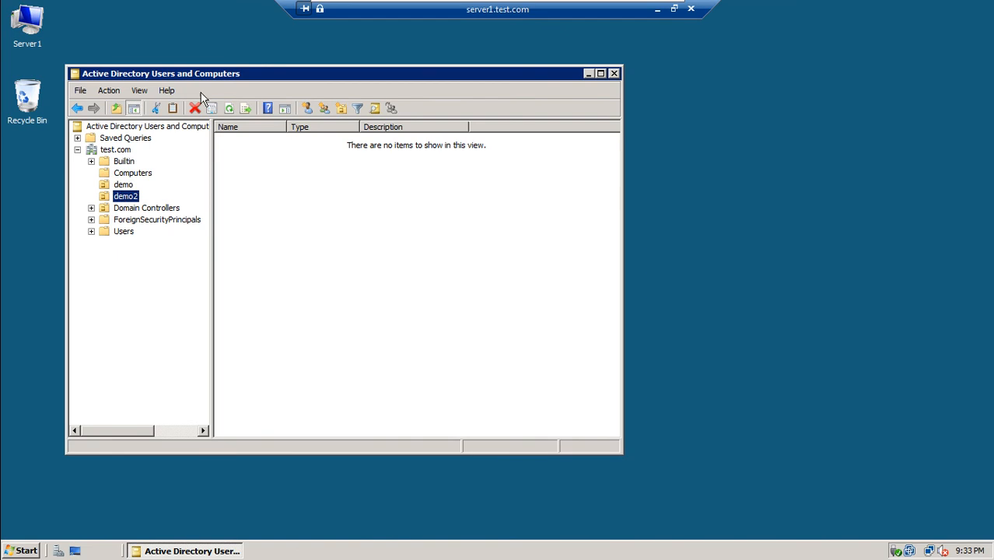
left_click_drag(266, 75, 394, 66)
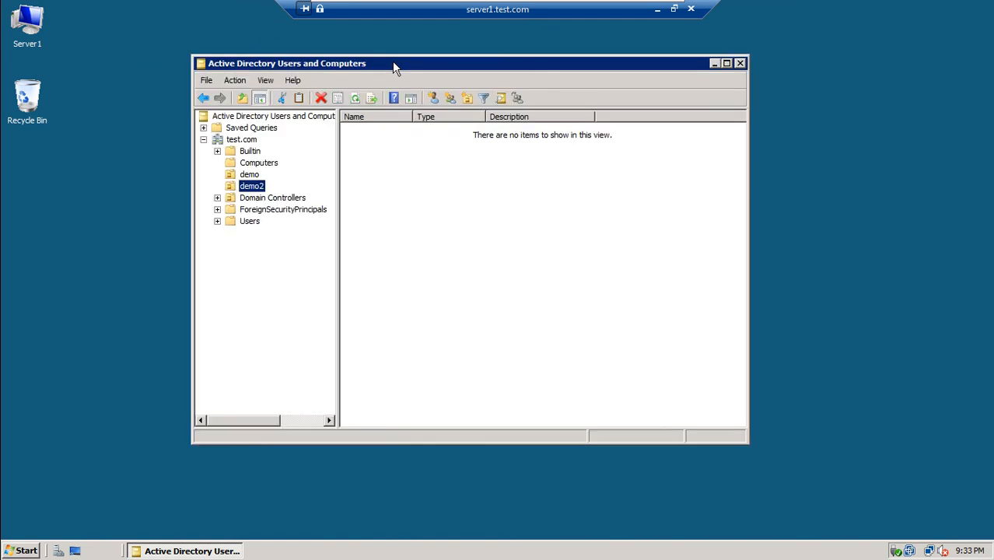
left_click(203, 141)
left_click(203, 141)
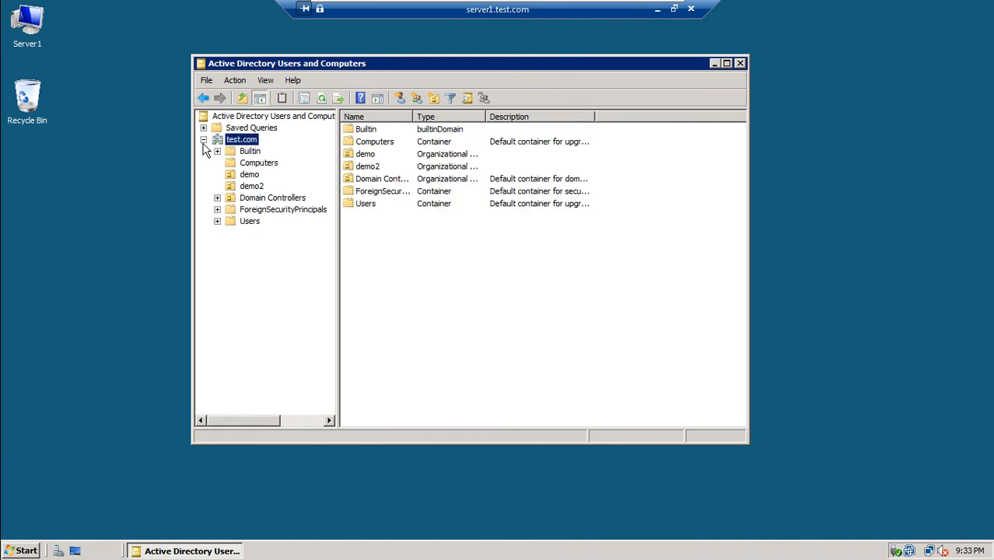
right_click(253, 145)
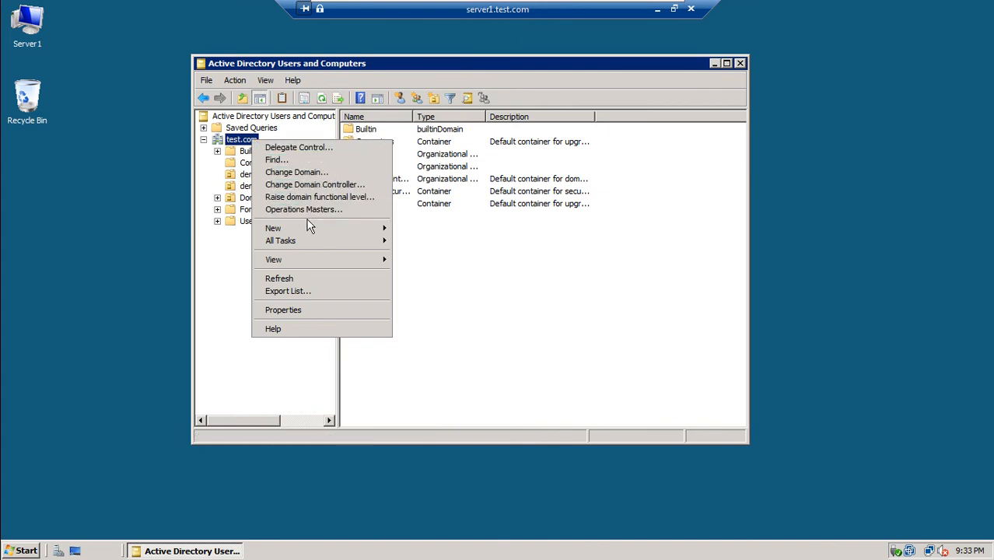
mouse_move(325, 228)
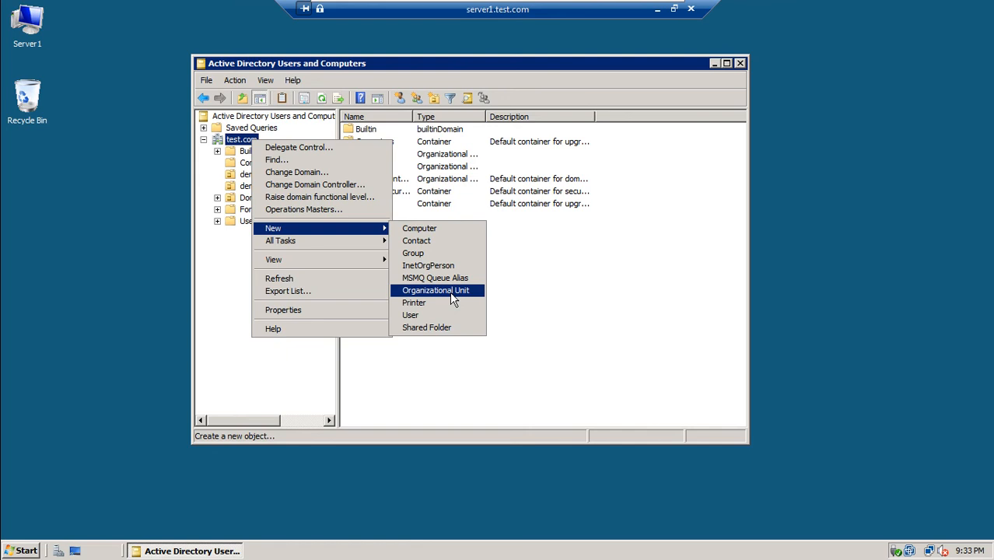
Add an Organizational Unit named 'ISB' under test.com, fixing the stray typed letter, and confirm.
left_click(451, 298)
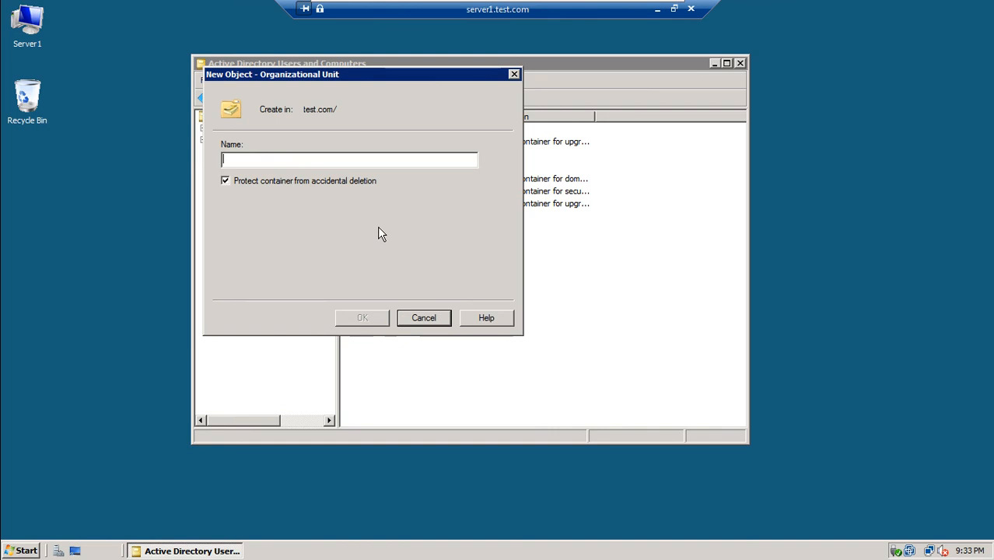
type("ISB")
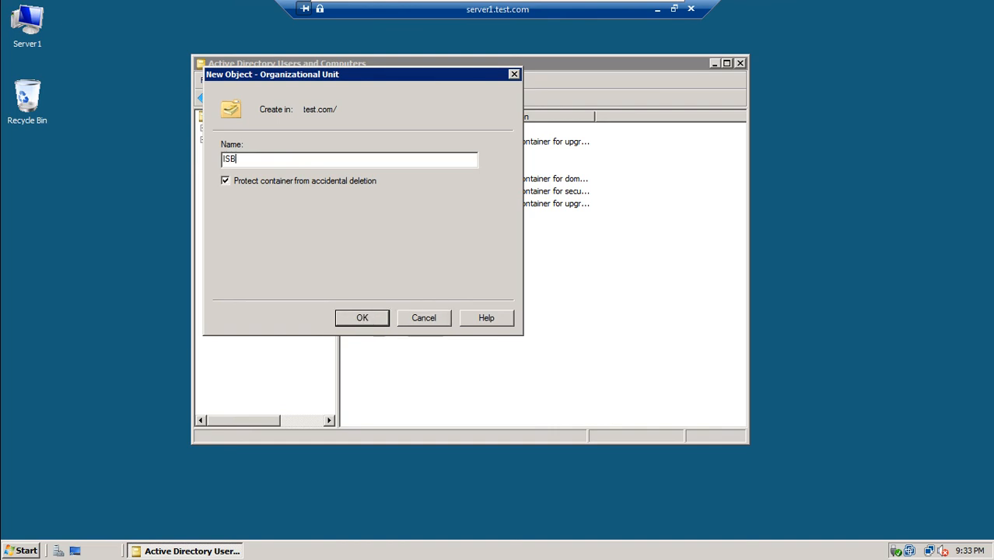
type("O")
key("BackSpace")
left_click_drag(286, 79, 425, 115)
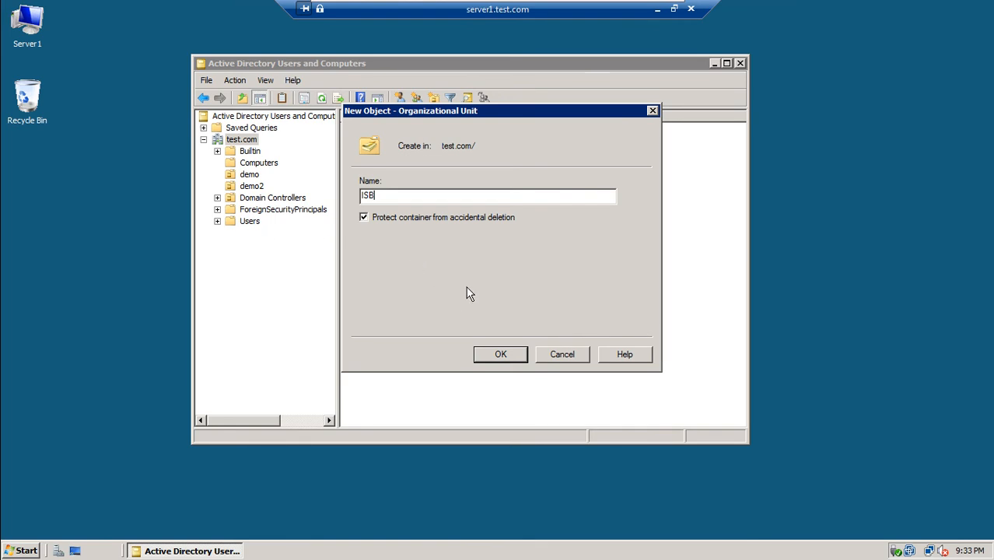
left_click(500, 355)
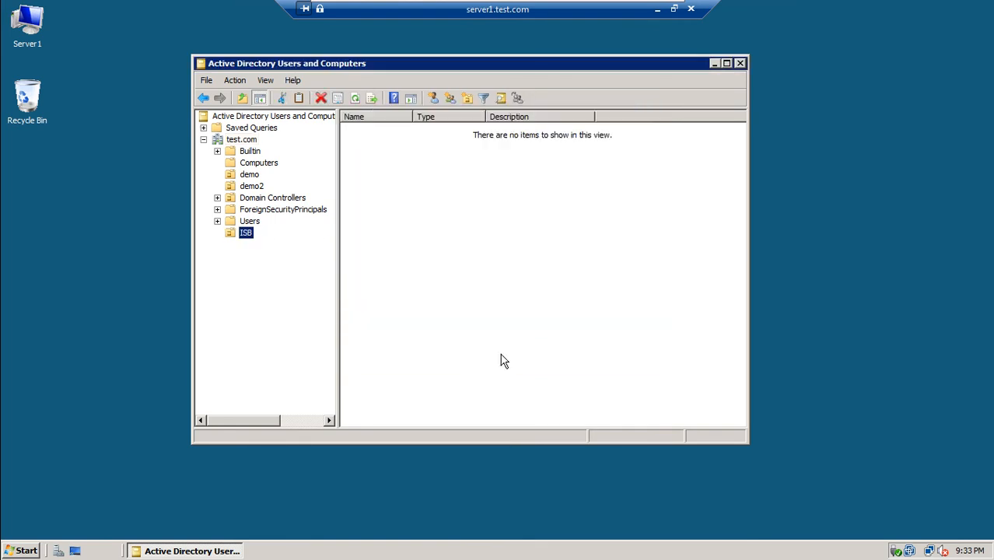
Create an organizational unit named ISBUsers inside the ISB OU.
right_click(231, 236)
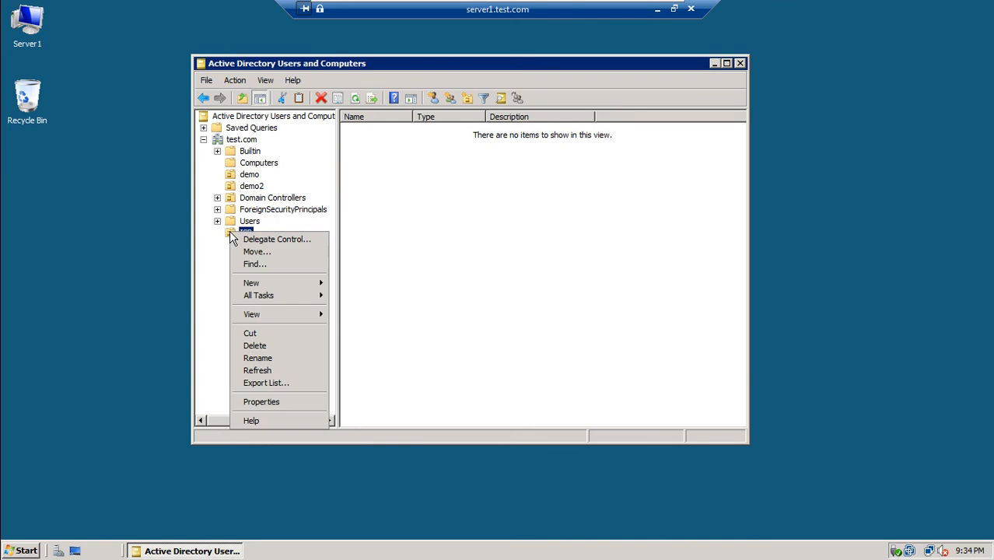
mouse_move(262, 289)
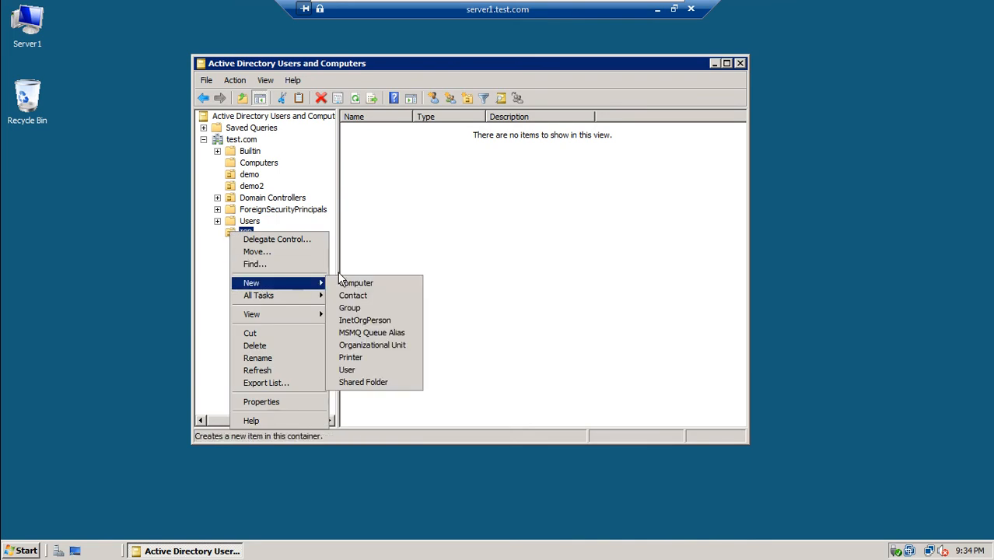
left_click(396, 345)
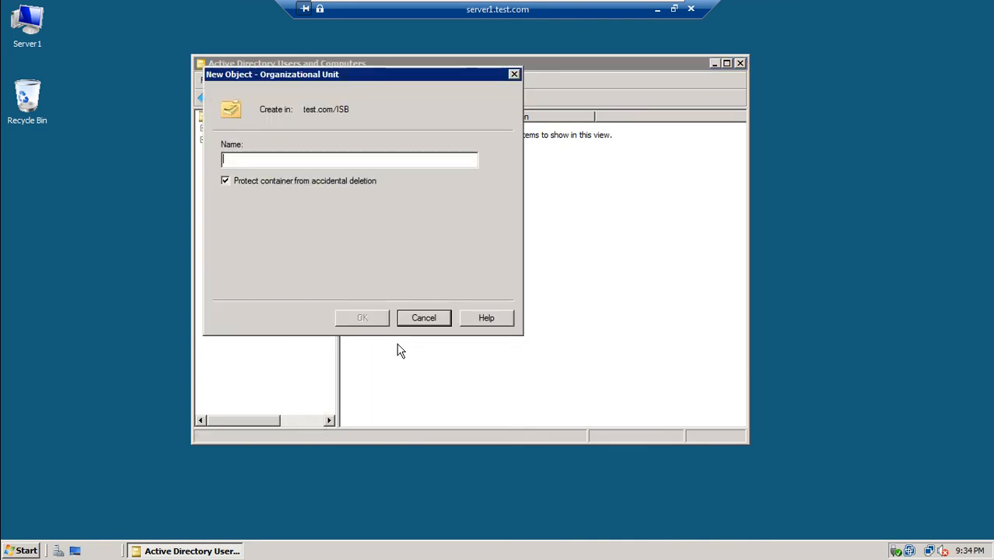
type("IS")
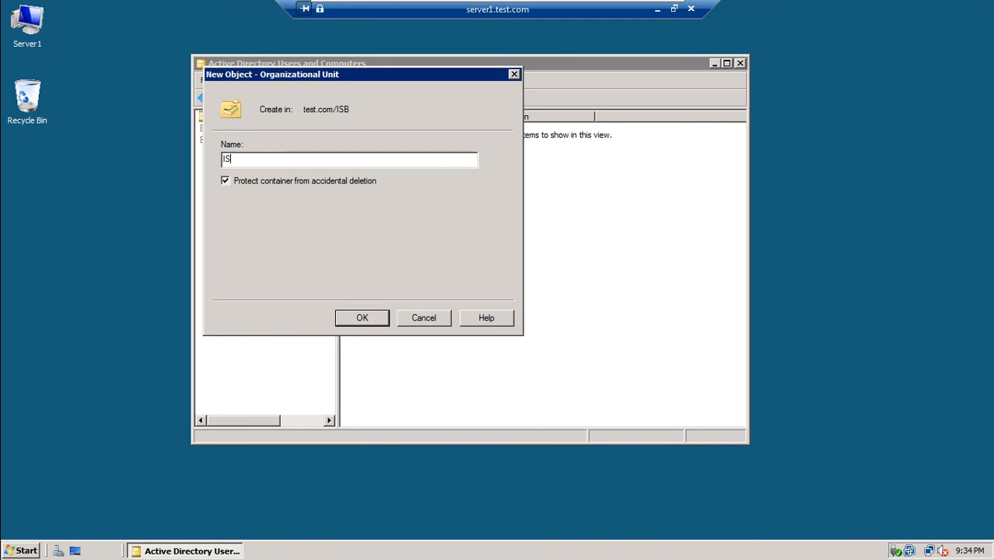
type("BUsers")
left_click(378, 320)
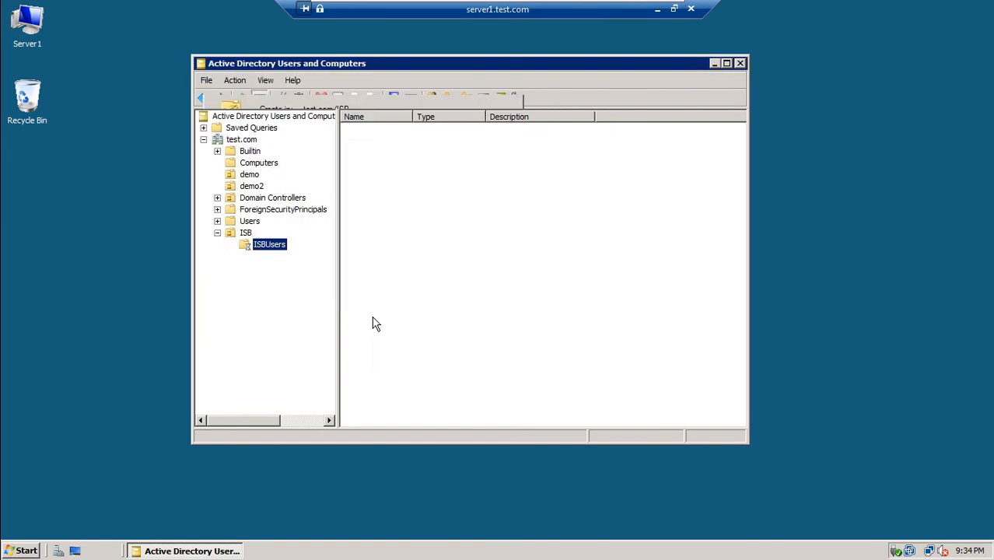
Create a second organizational unit, ISBComputers, inside ISB.
left_click(229, 236)
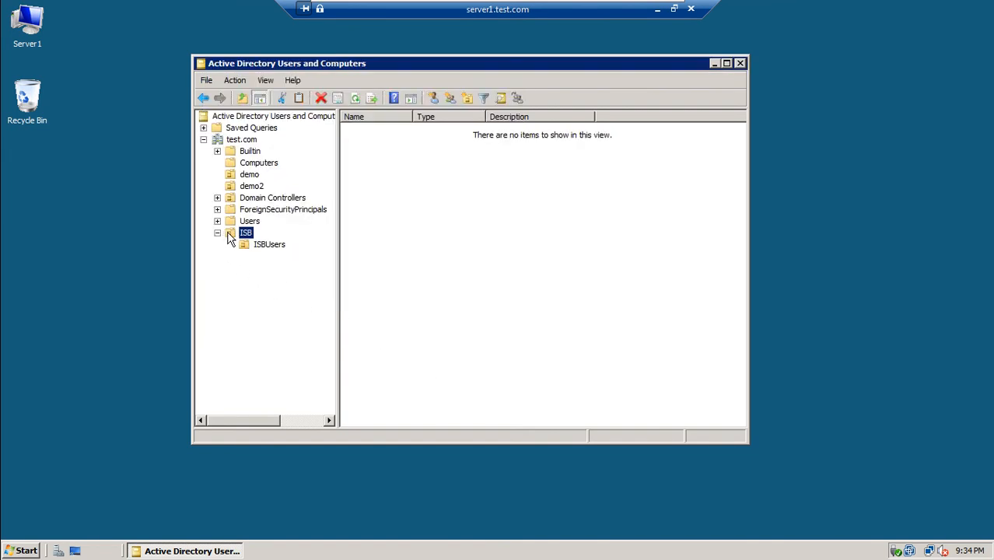
right_click(227, 231)
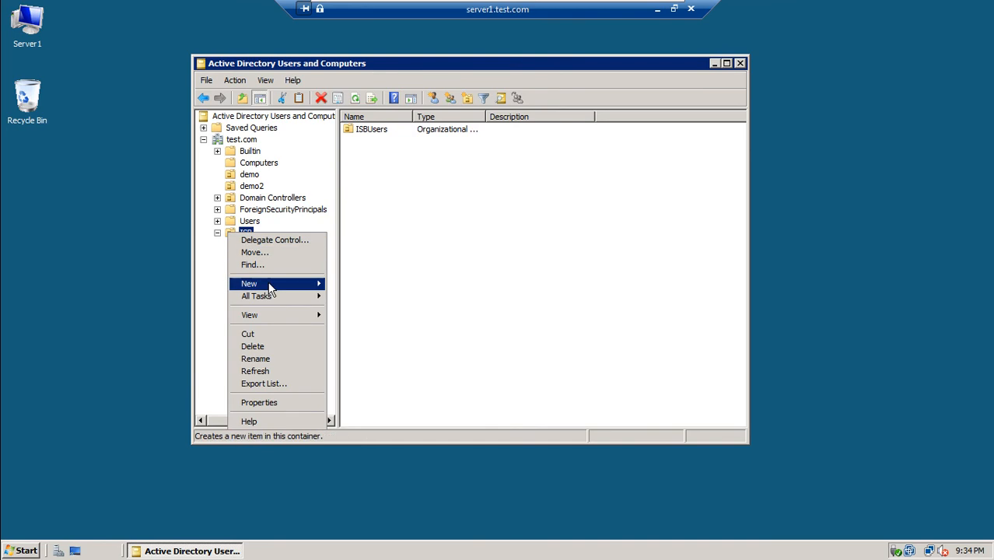
mouse_move(270, 286)
left_click(374, 347)
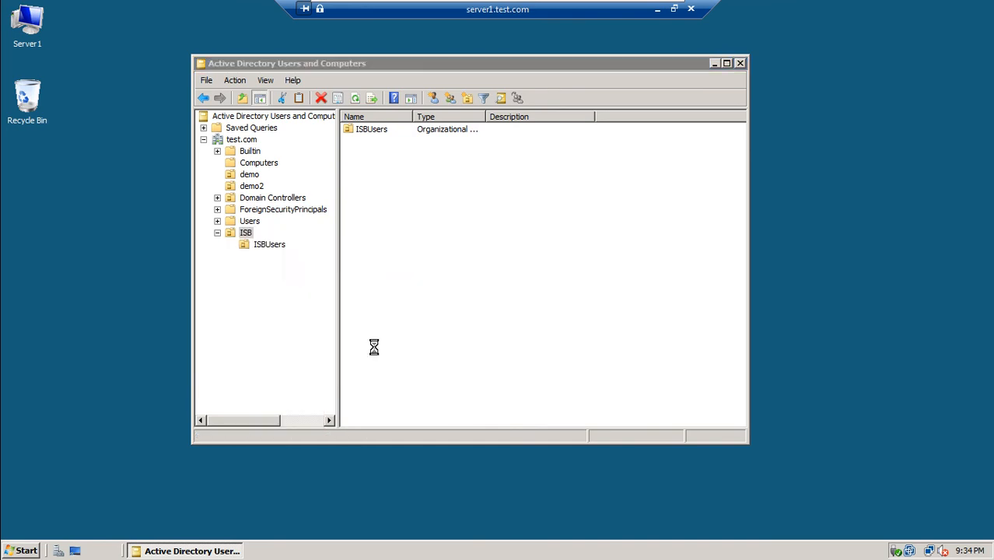
type("ISBComp")
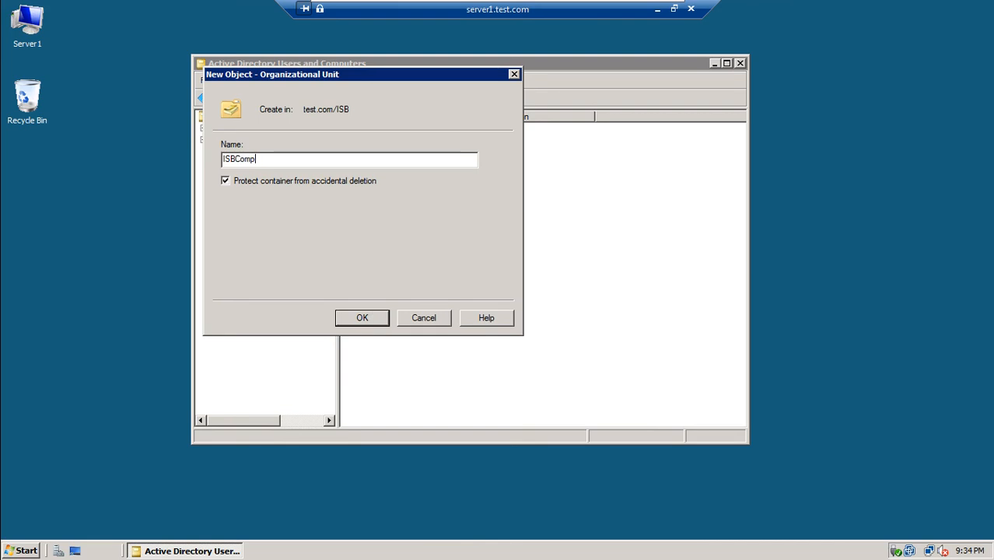
type("uters")
left_click(362, 318)
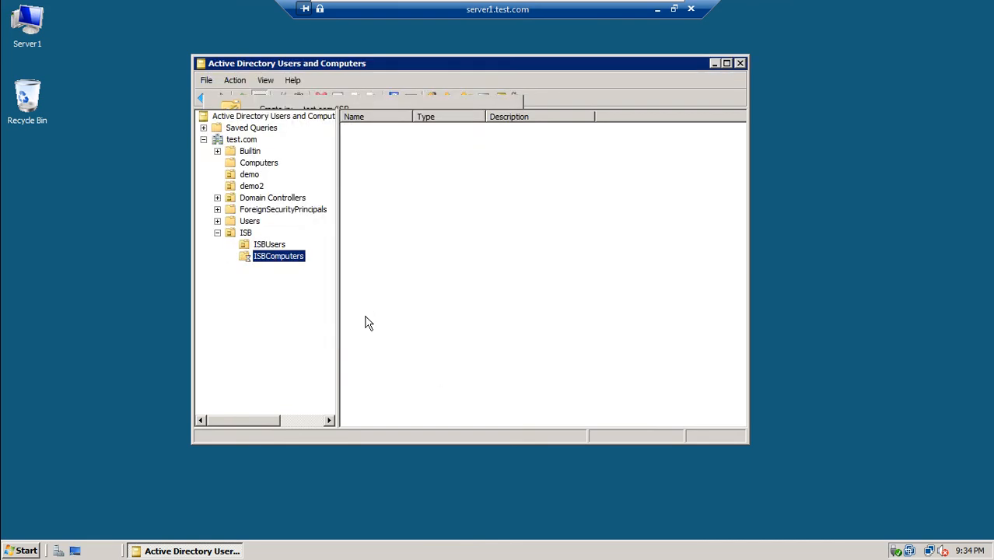
Check both new OUs, collapse ISB, and widen the Name column of the contents list.
left_click(269, 245)
left_click(278, 257)
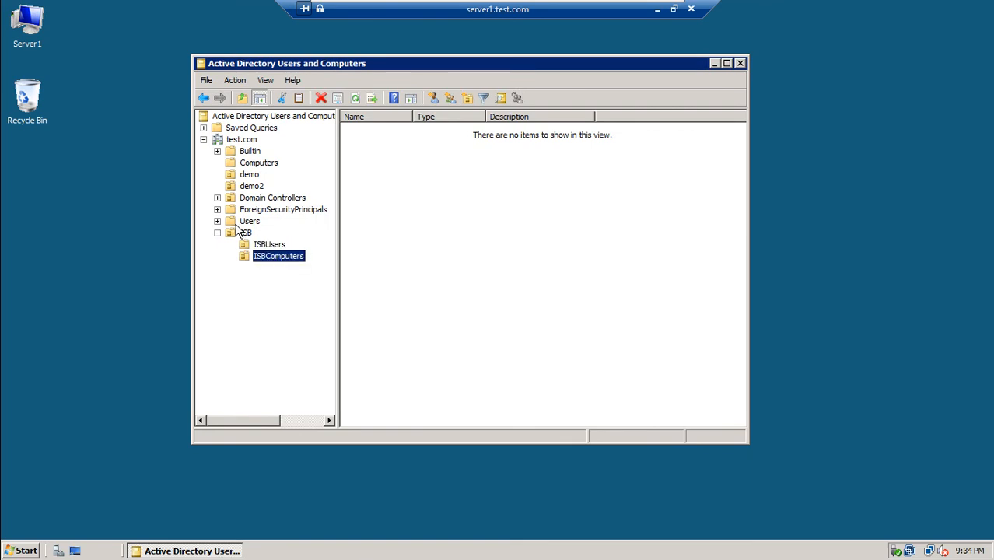
left_click(246, 232)
left_click(263, 246)
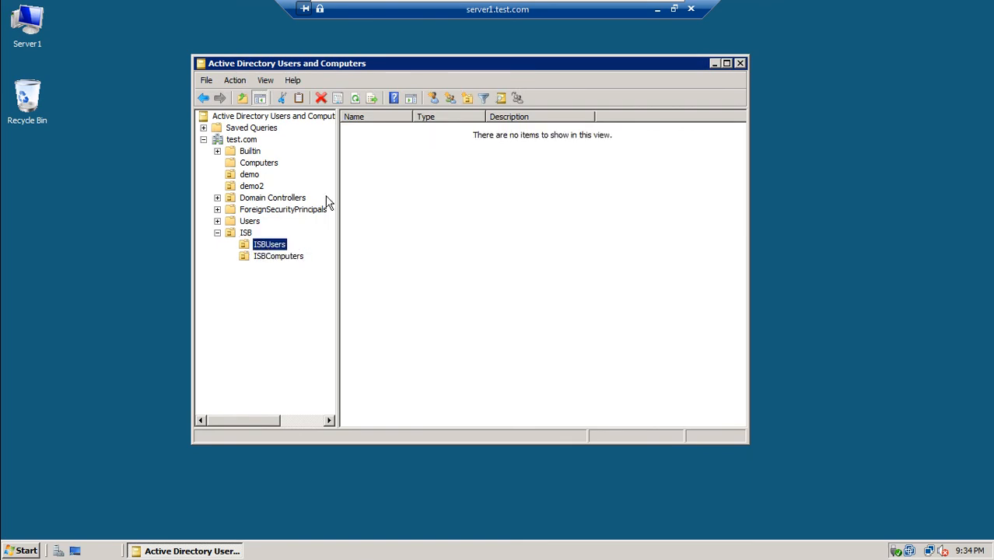
left_click(277, 259)
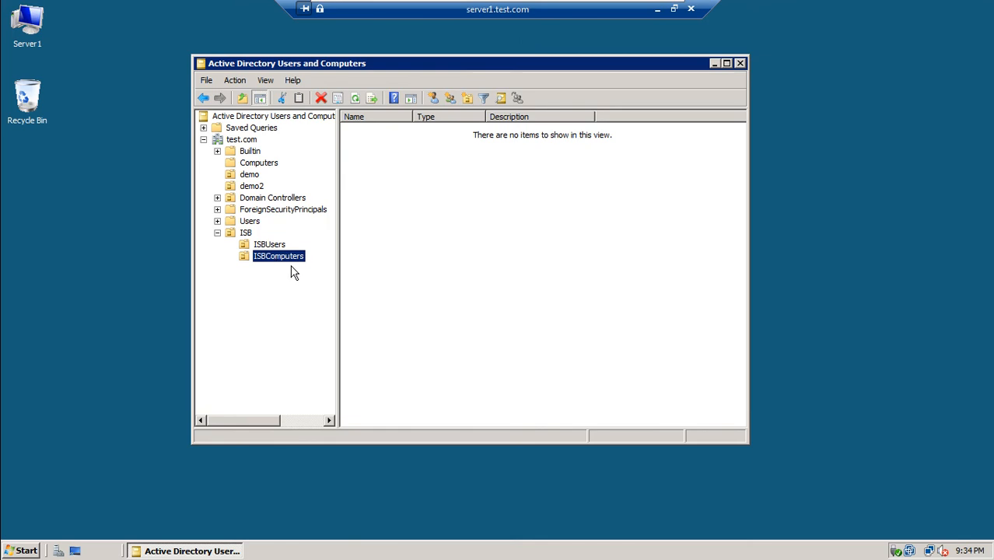
left_click(217, 233)
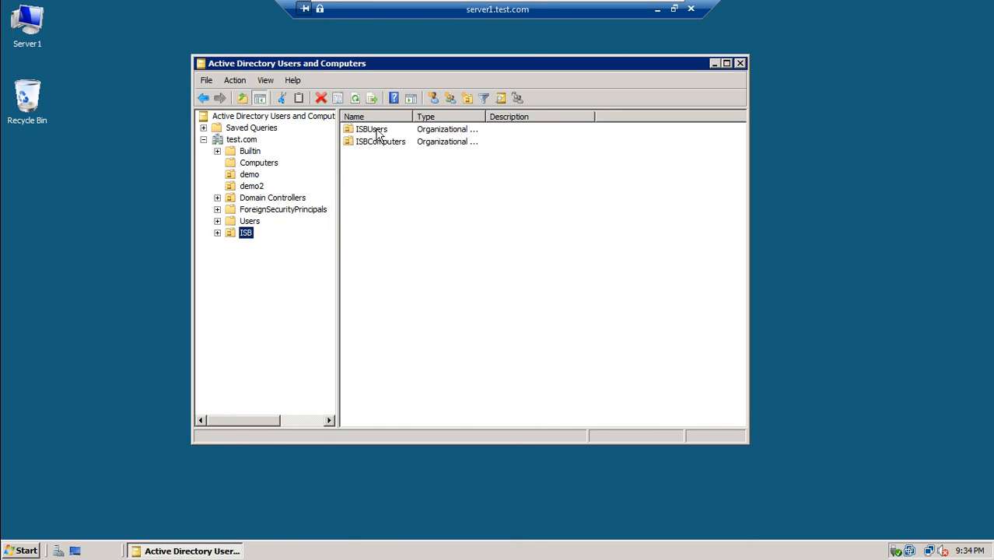
left_click_drag(414, 117, 469, 126)
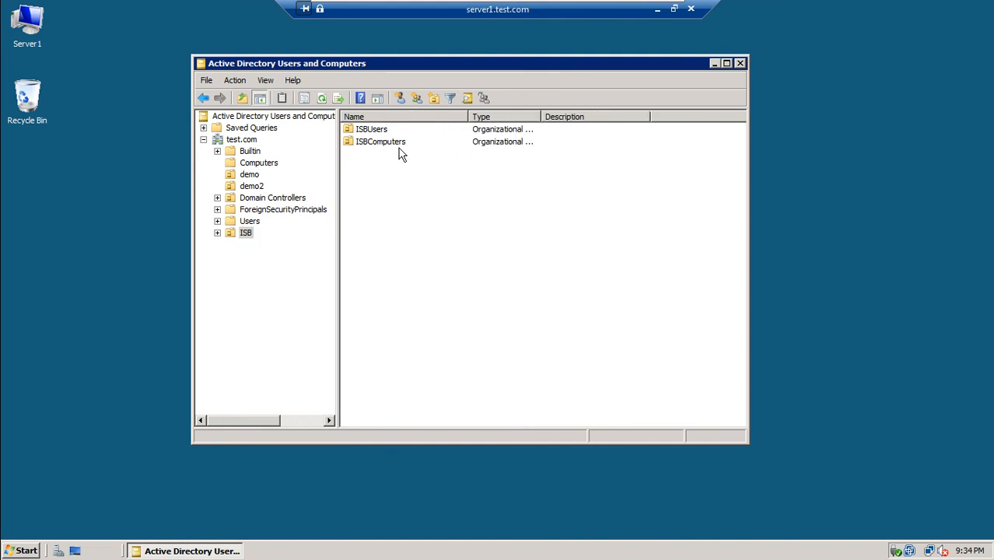
right_click(249, 179)
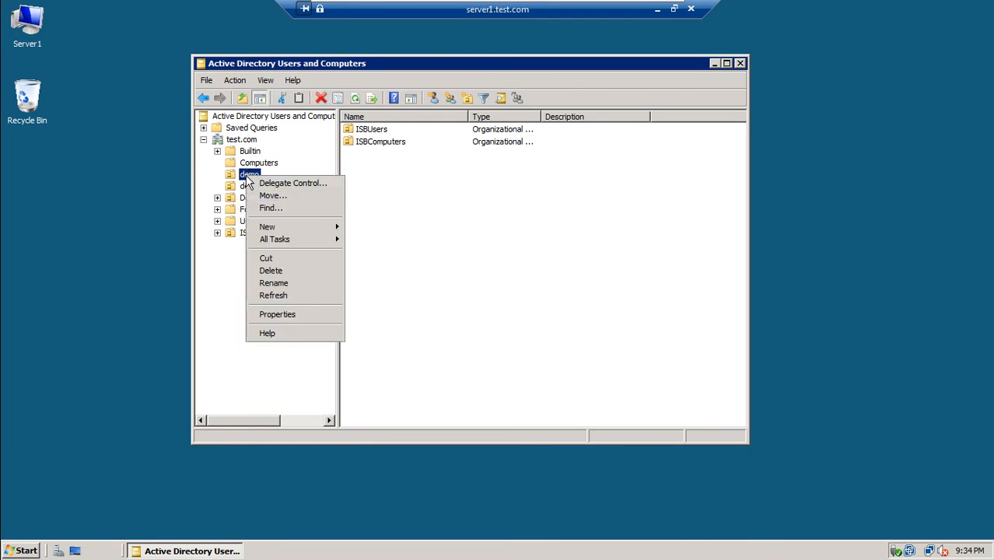
left_click(276, 271)
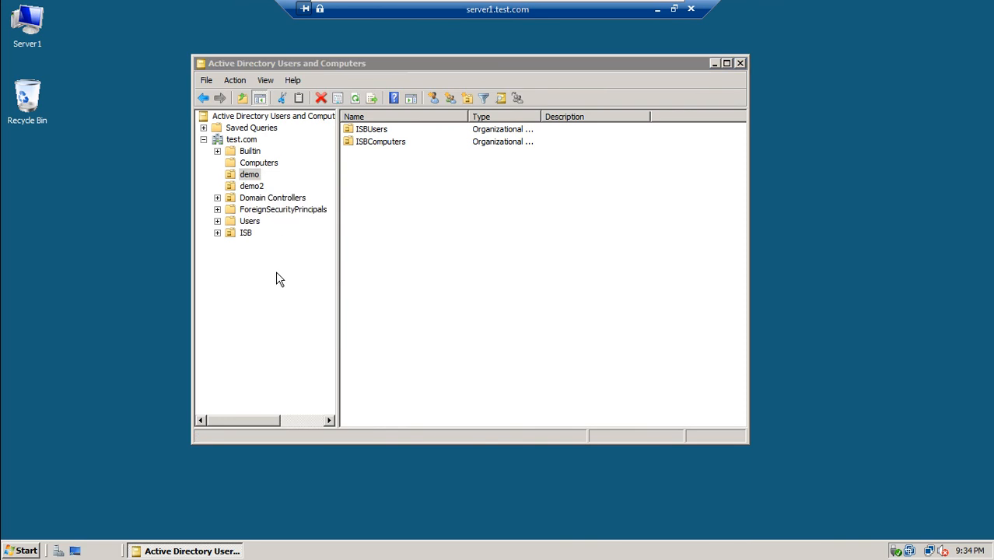
left_click(537, 324)
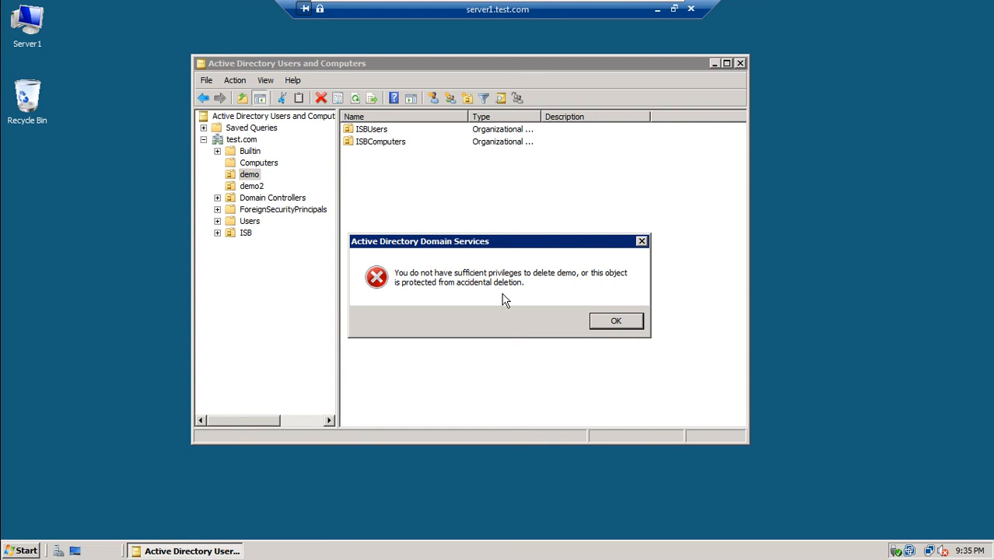
left_click(613, 321)
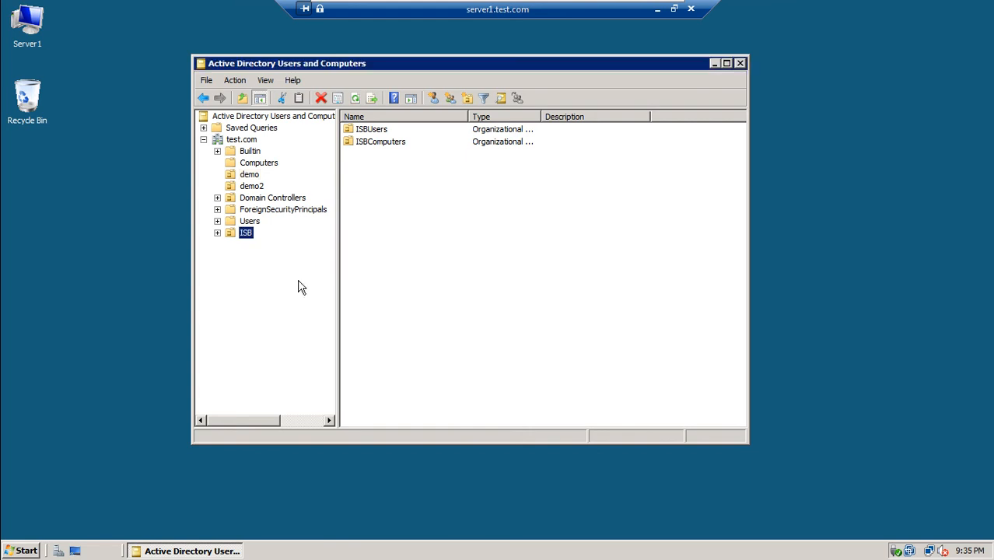
right_click(232, 234)
mouse_move(277, 285)
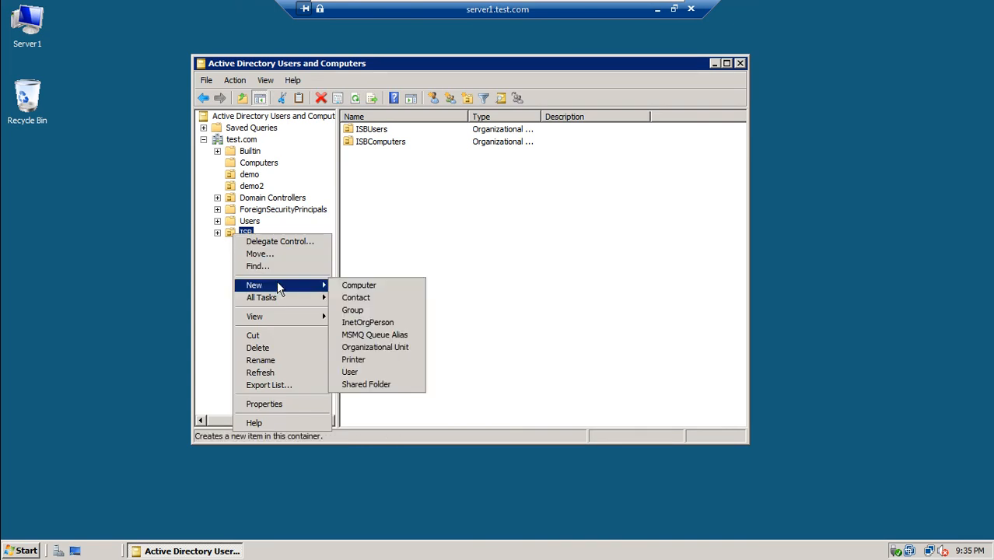
left_click(375, 347)
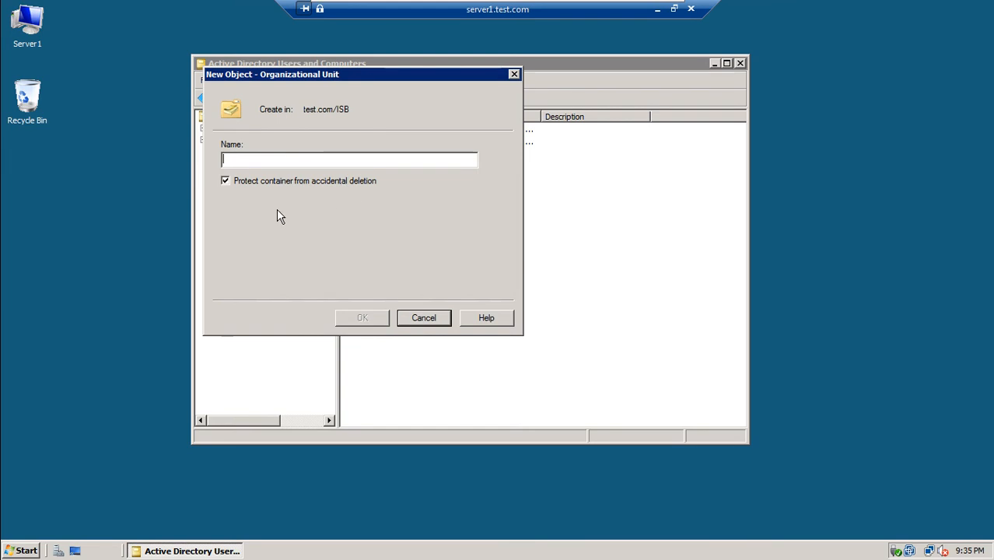
left_click(441, 325)
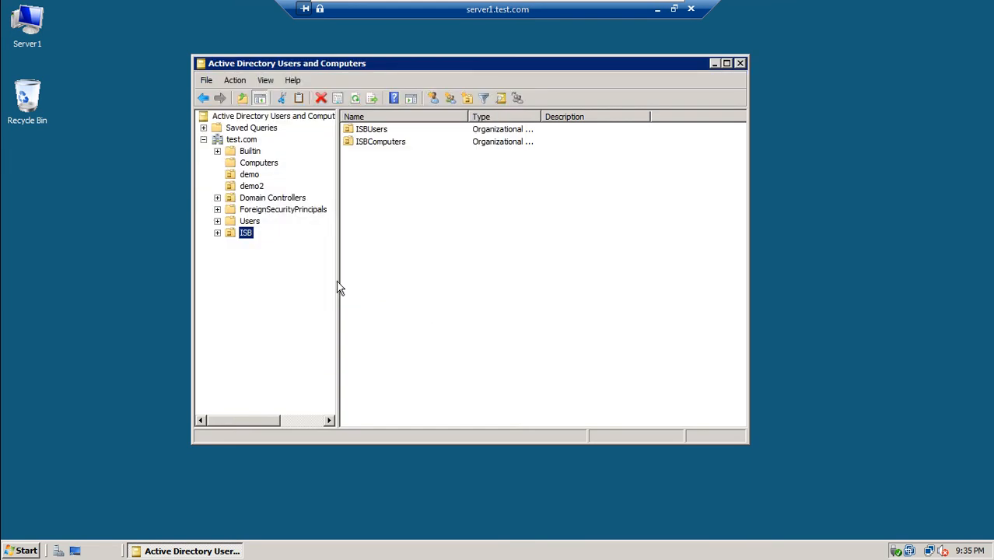
left_click(256, 178)
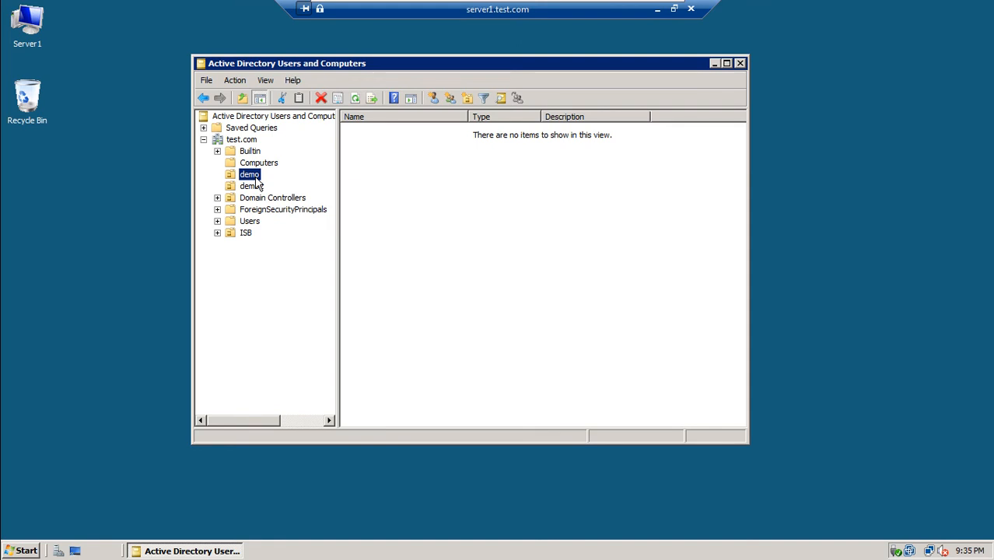
right_click(258, 182)
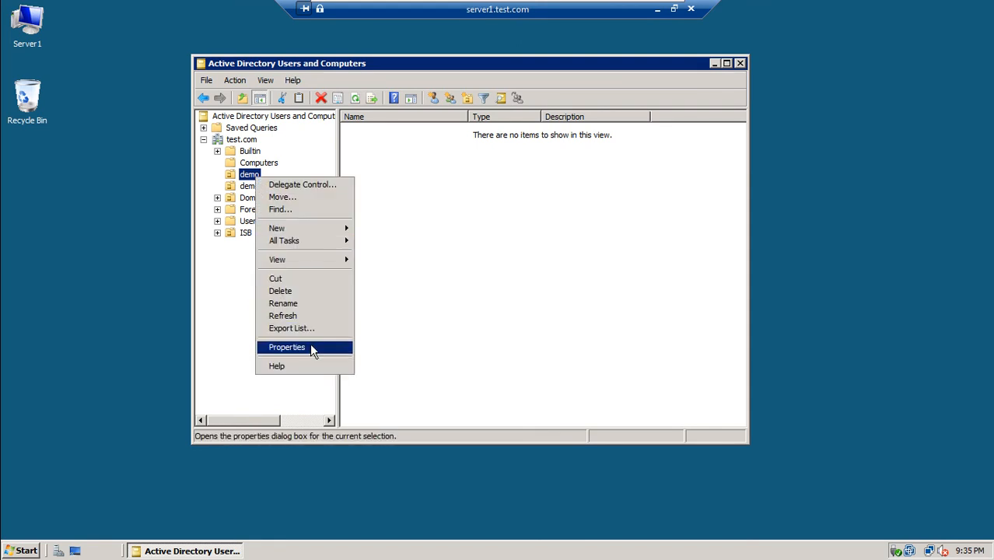
left_click(309, 345)
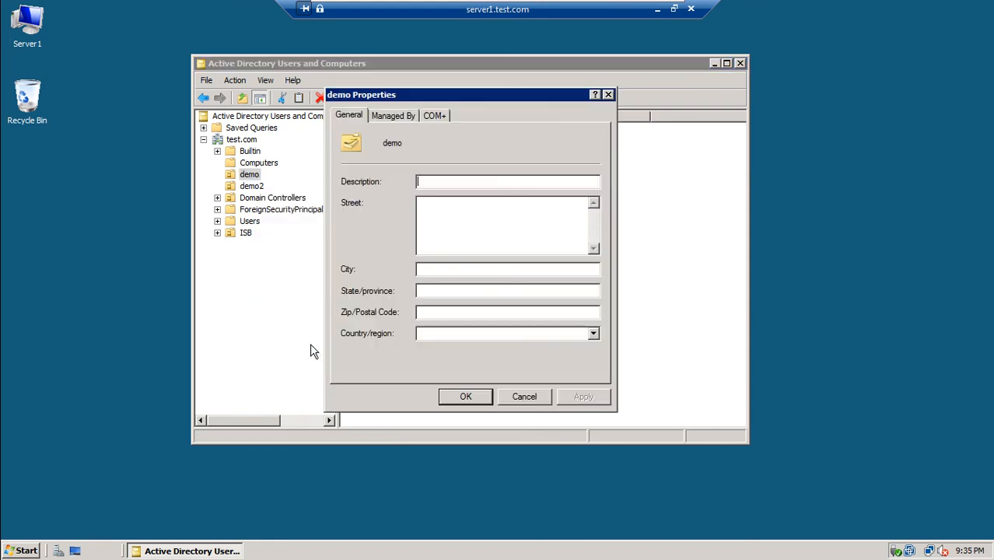
left_click(392, 116)
left_click(436, 116)
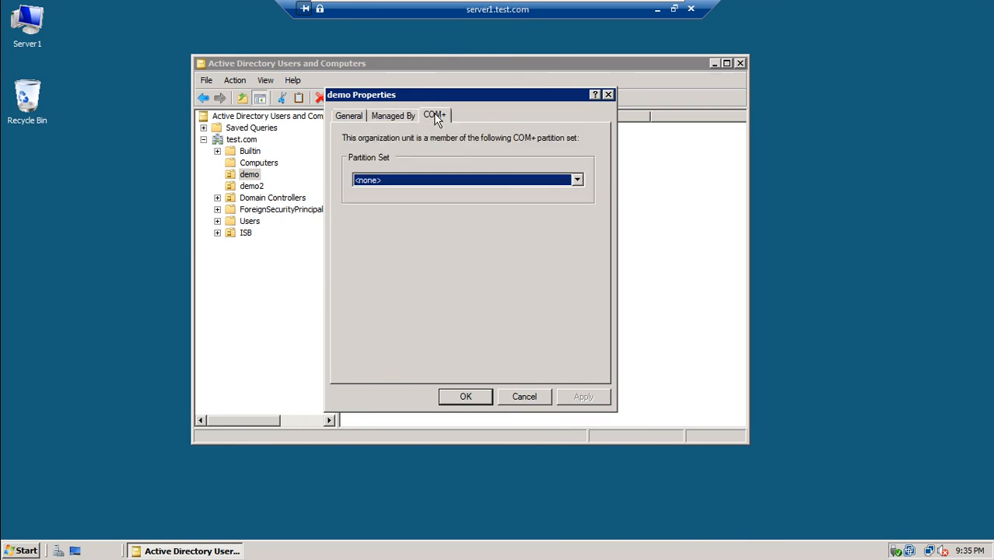
left_click(360, 119)
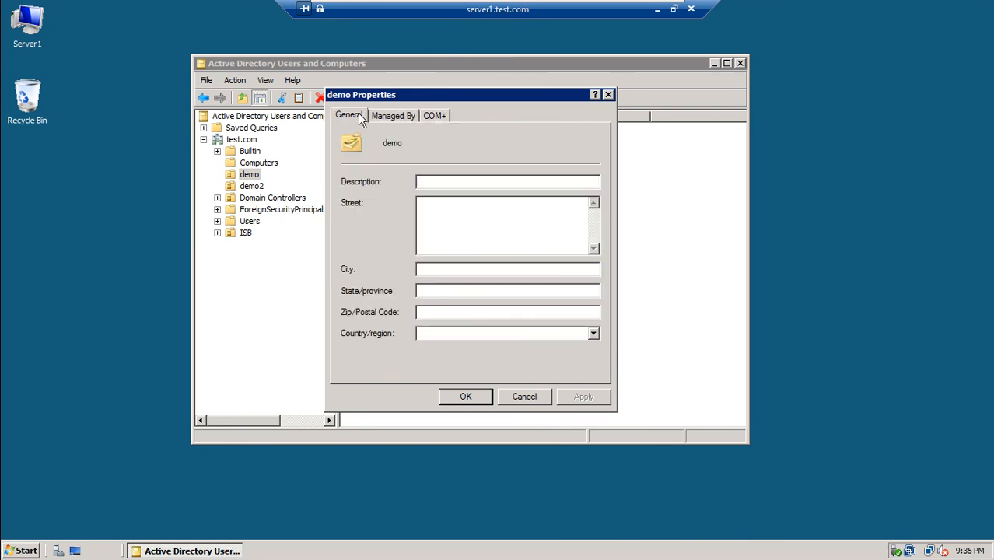
left_click(435, 120)
left_click(442, 181)
left_click(441, 180)
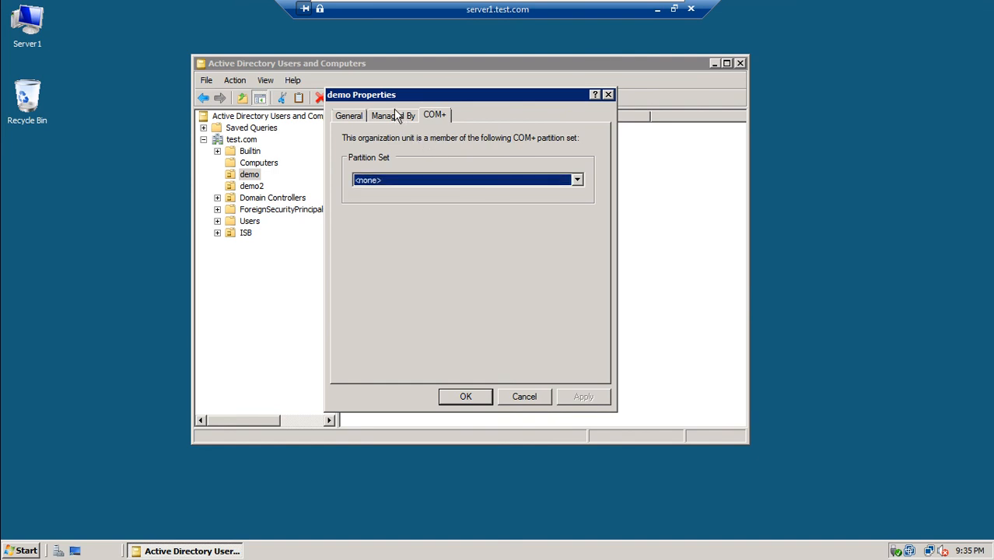
left_click(546, 397)
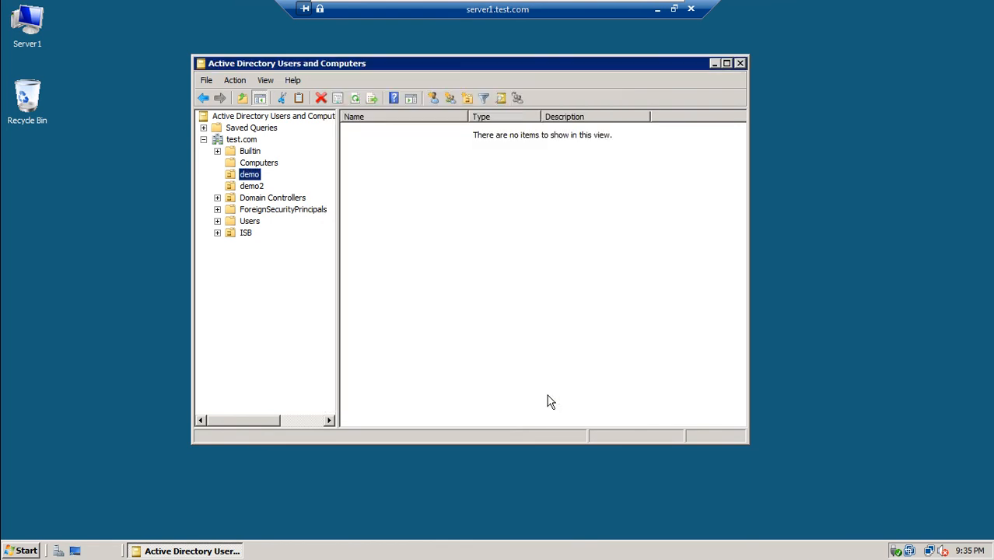
Enable Advanced Features and clear Protect object from accidental deletion on the demo OU.
left_click(260, 81)
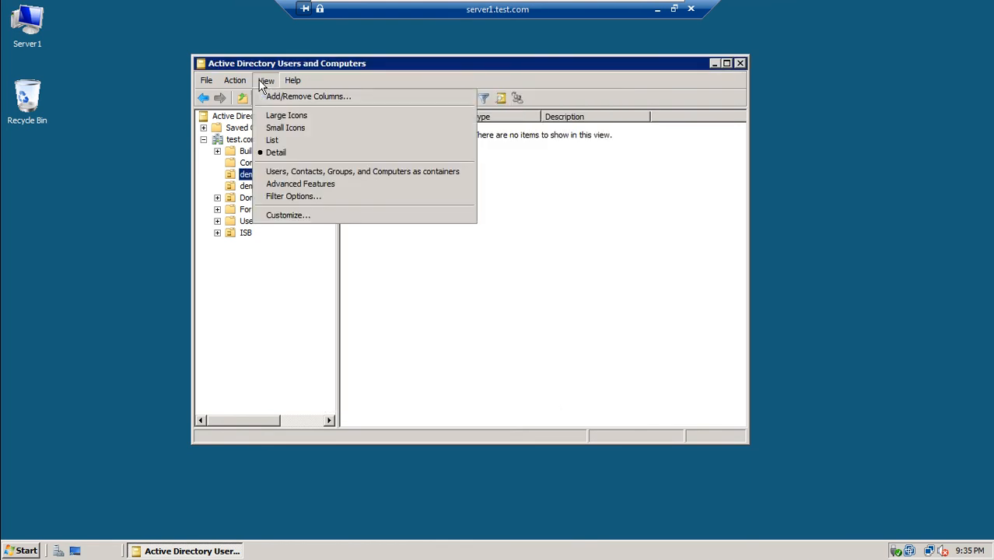
left_click(304, 187)
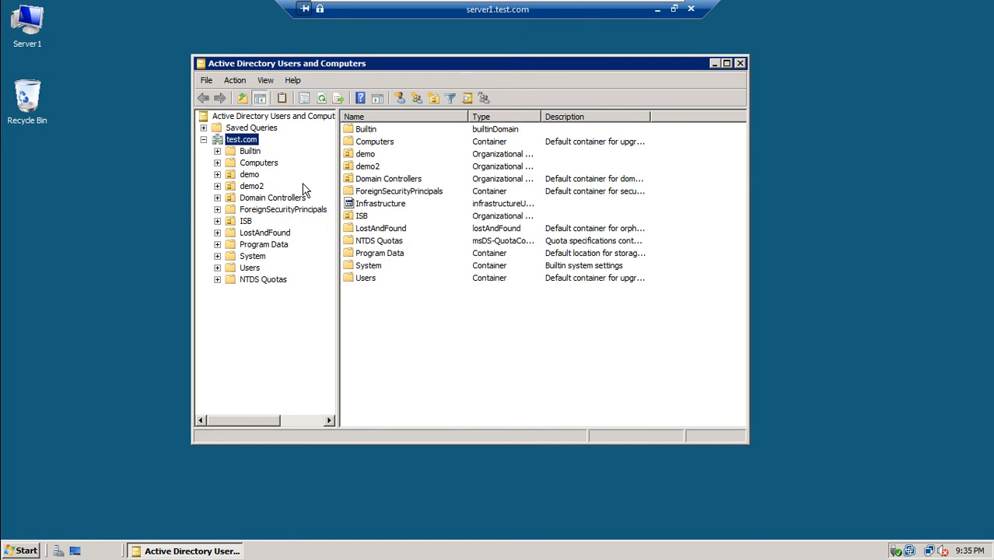
right_click(247, 175)
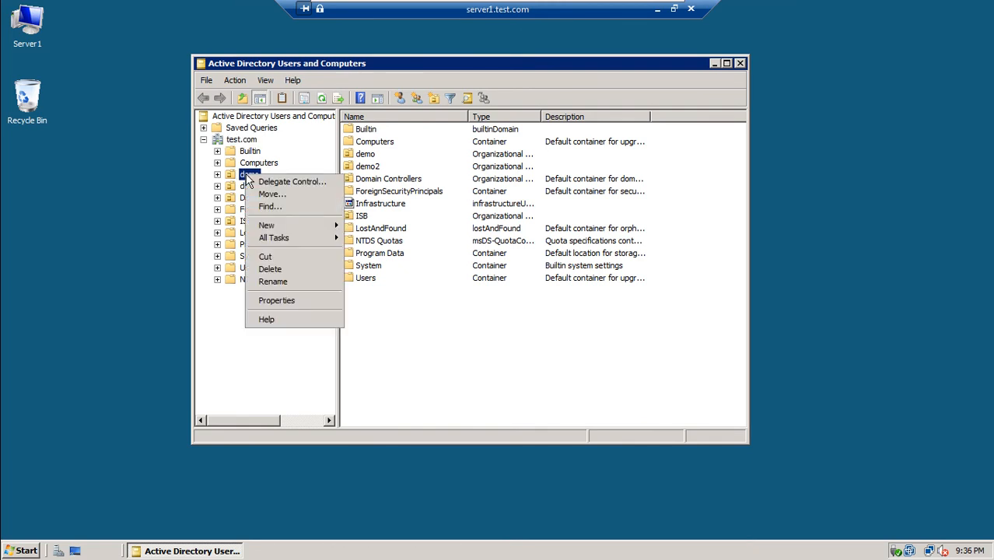
left_click(285, 299)
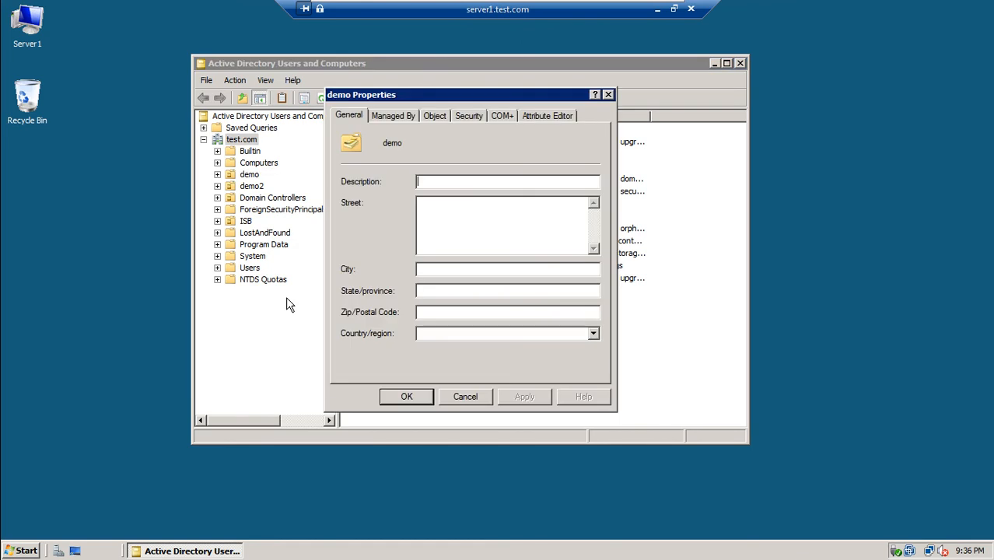
left_click(406, 115)
left_click(435, 115)
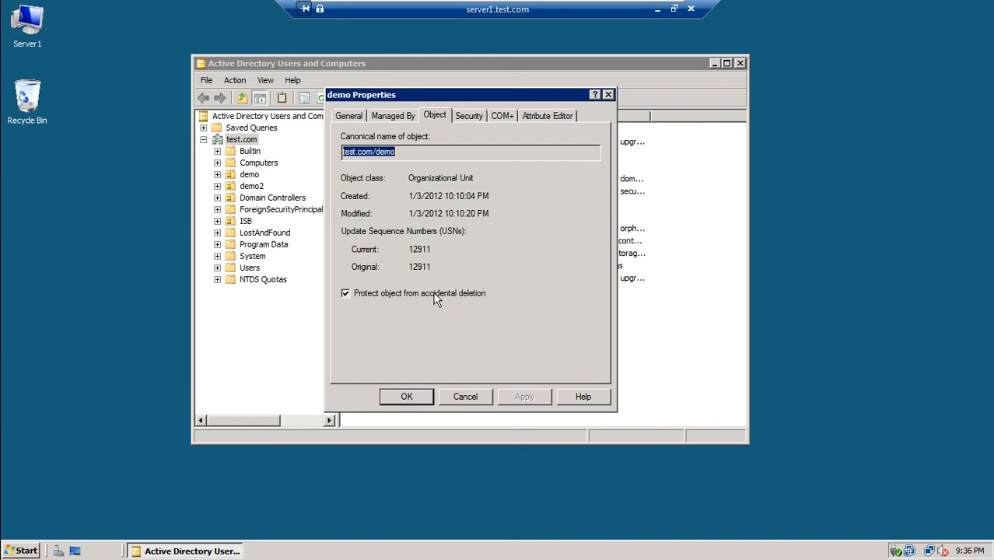
left_click(346, 294)
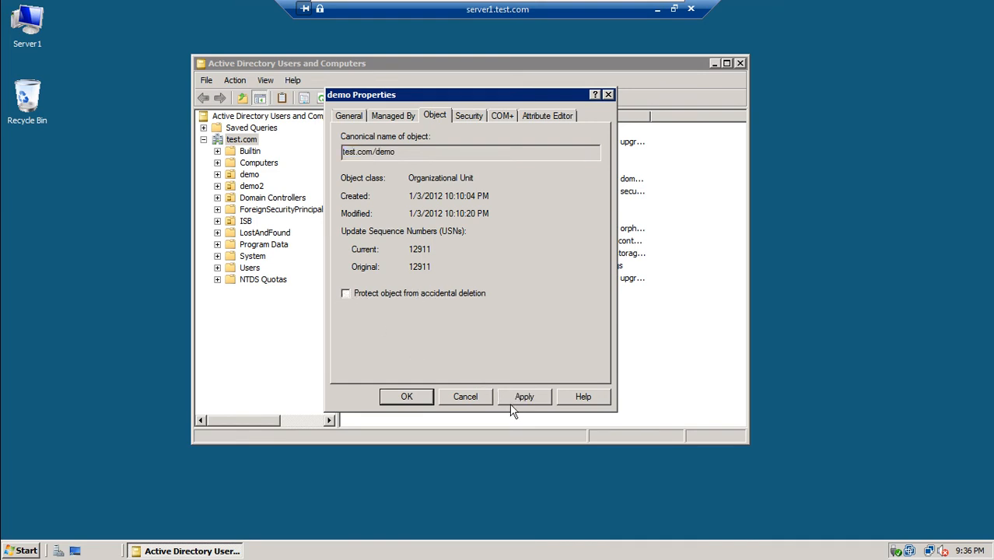
left_click(517, 399)
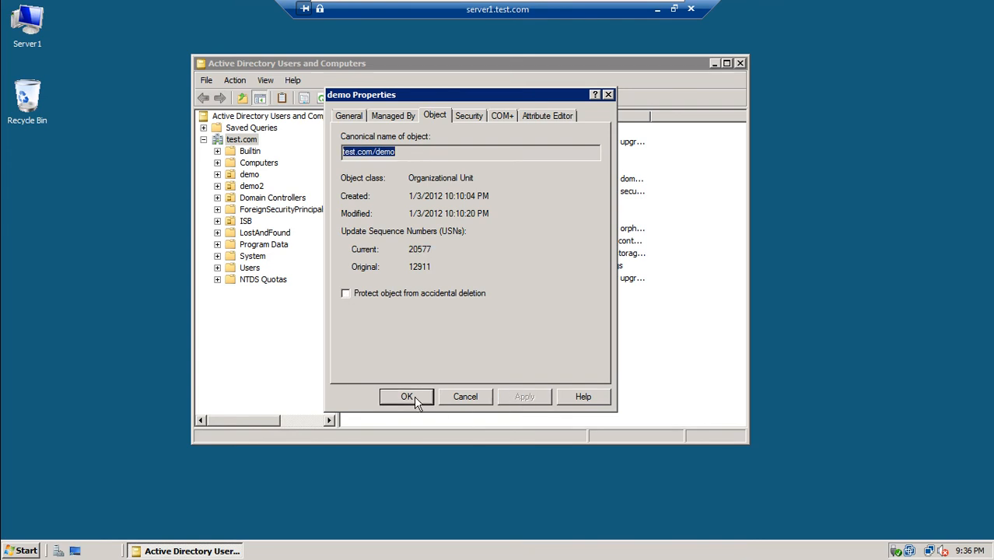
left_click(415, 398)
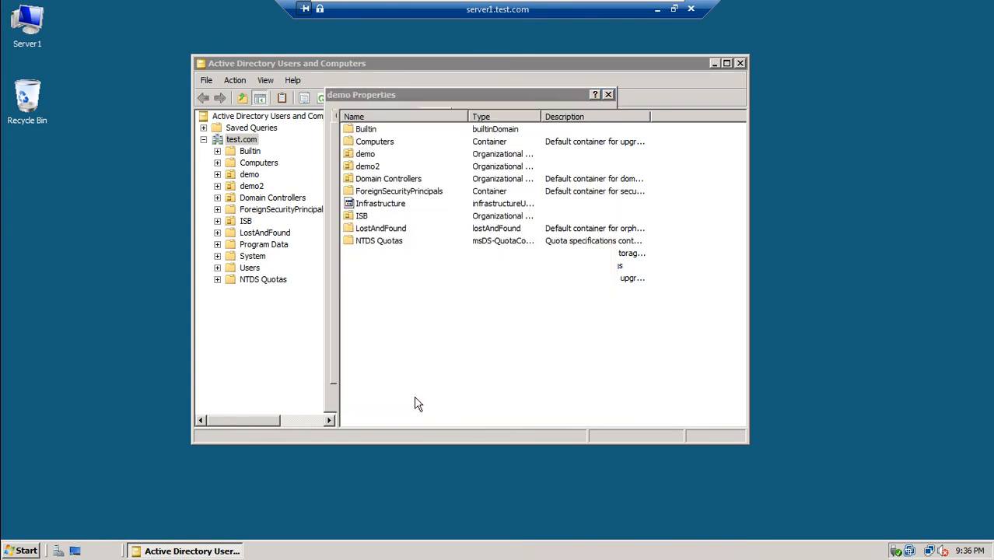
Delete the demo OU, confirming with Yes.
right_click(249, 175)
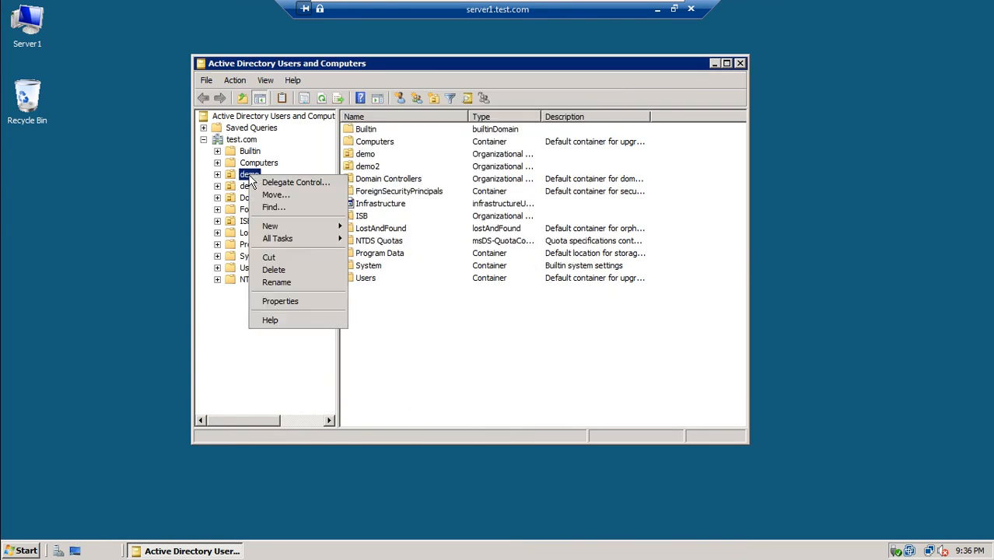
left_click(274, 269)
left_click(538, 322)
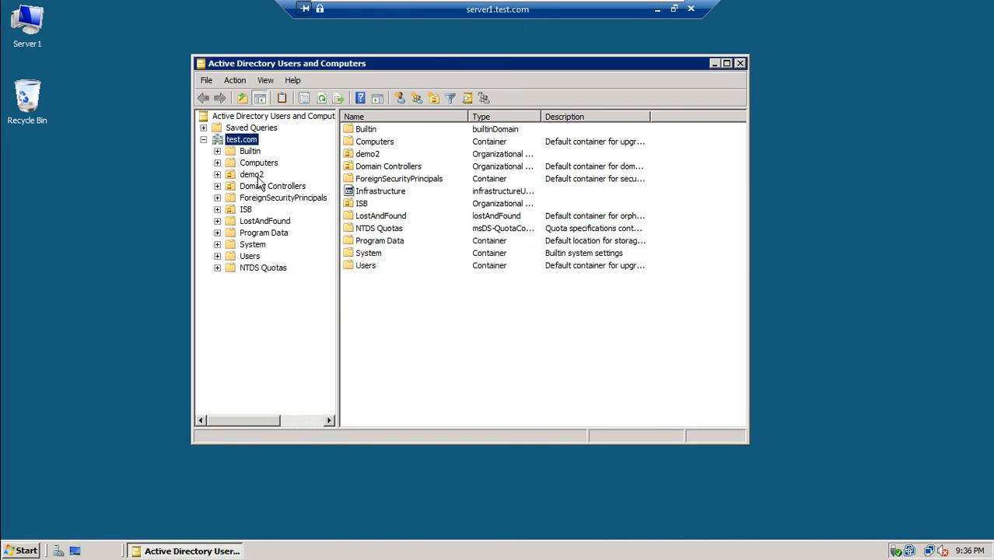
Clear accidental-deletion protection on the demo2 OU's Object tab and apply it.
right_click(252, 175)
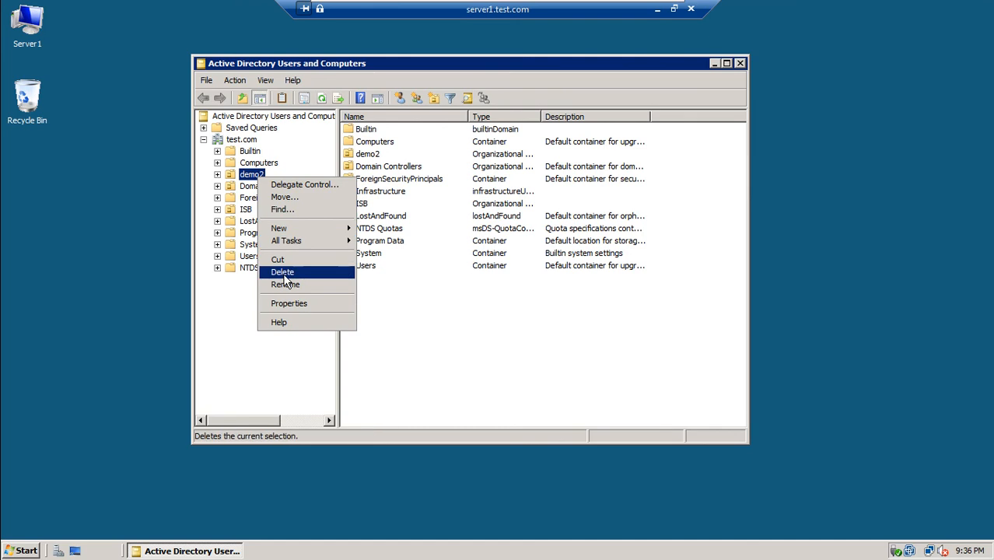
left_click(283, 303)
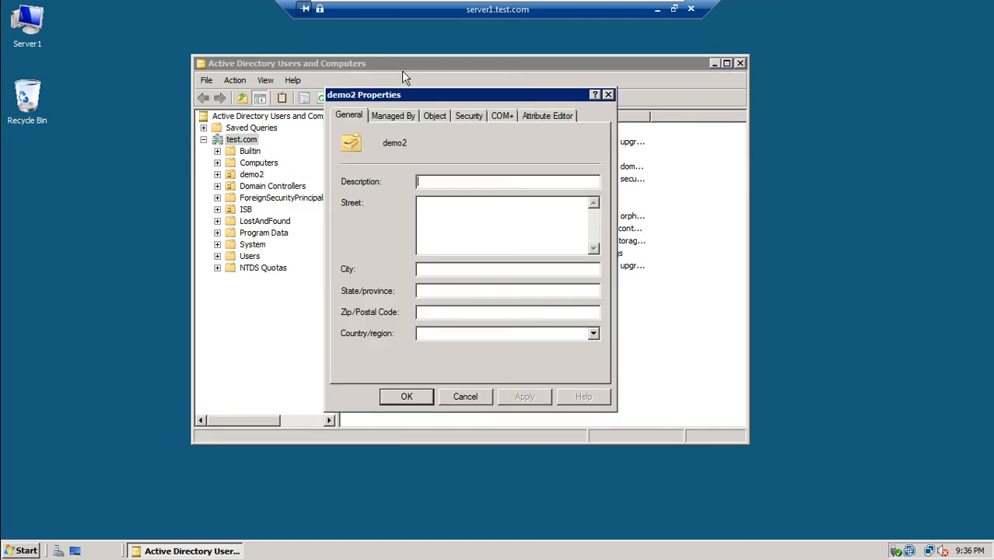
left_click(430, 115)
left_click(345, 293)
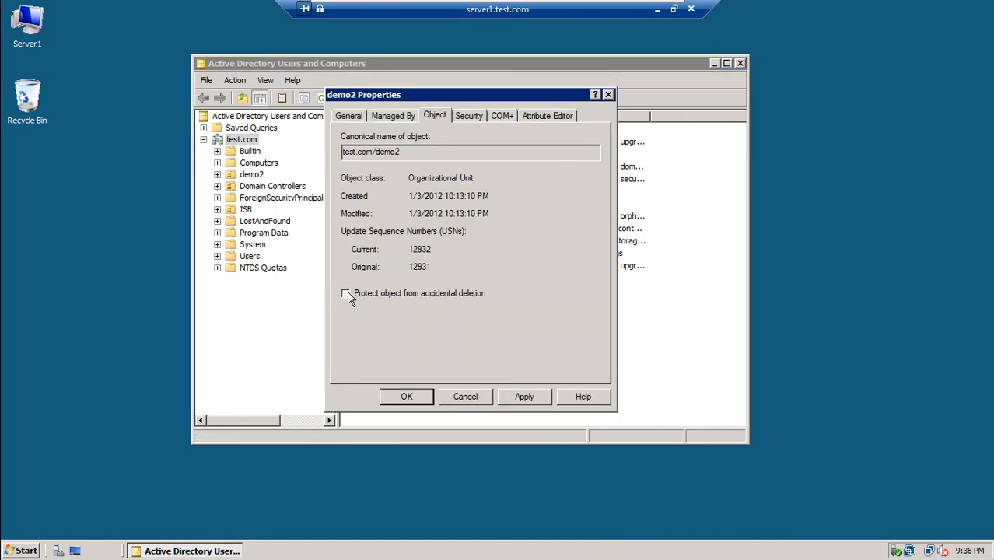
left_click(521, 396)
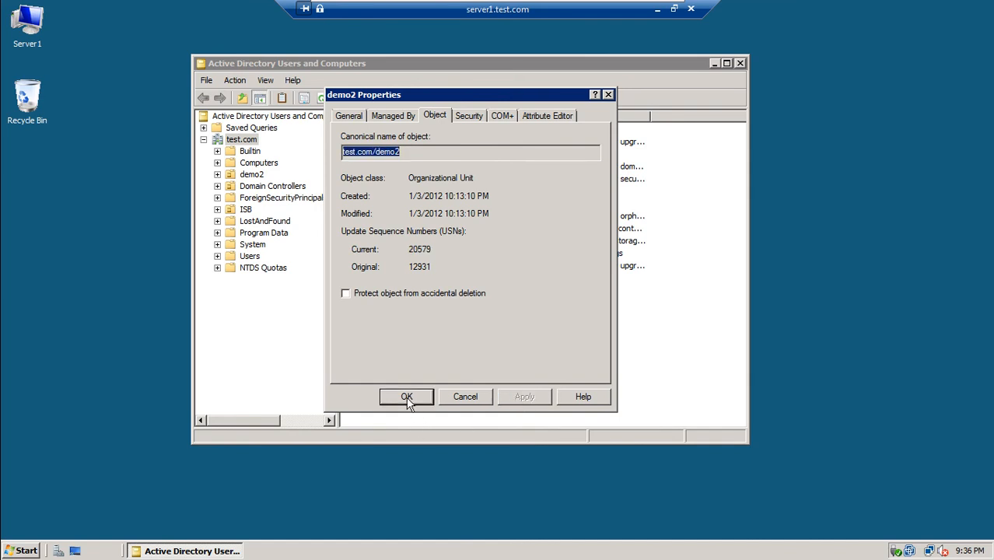
left_click(406, 397)
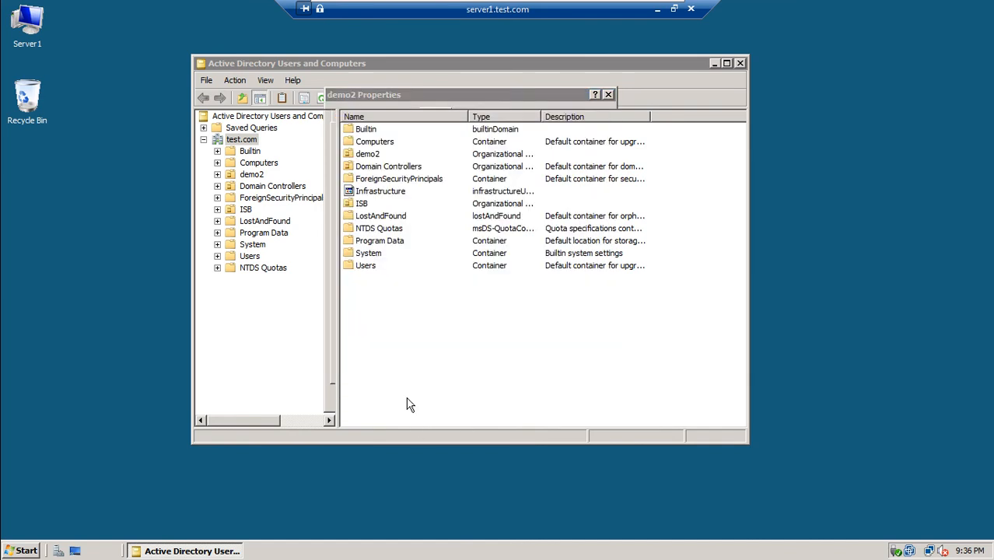
Delete the now-unprotected demo2 OU.
left_click(246, 177)
right_click(246, 177)
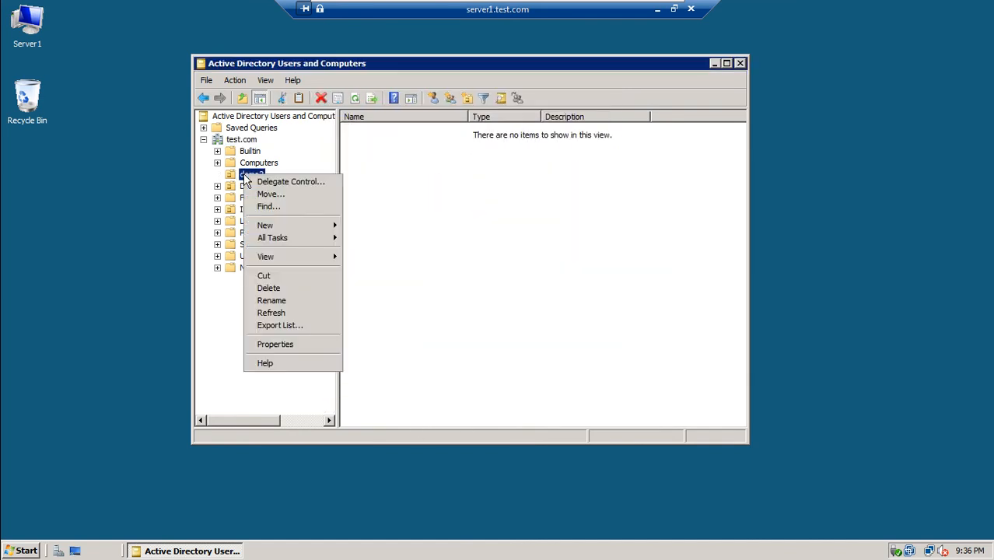
mouse_move(309, 257)
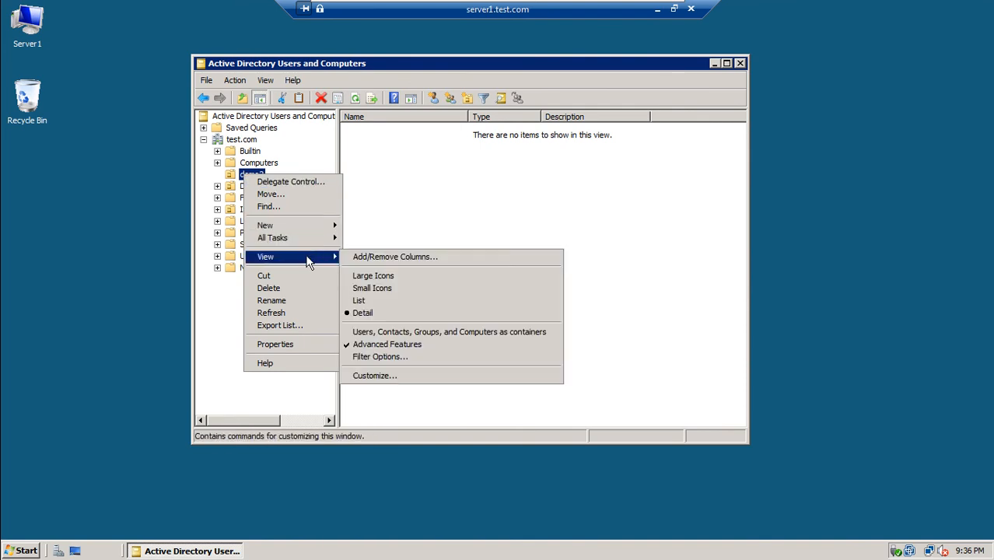
left_click(296, 289)
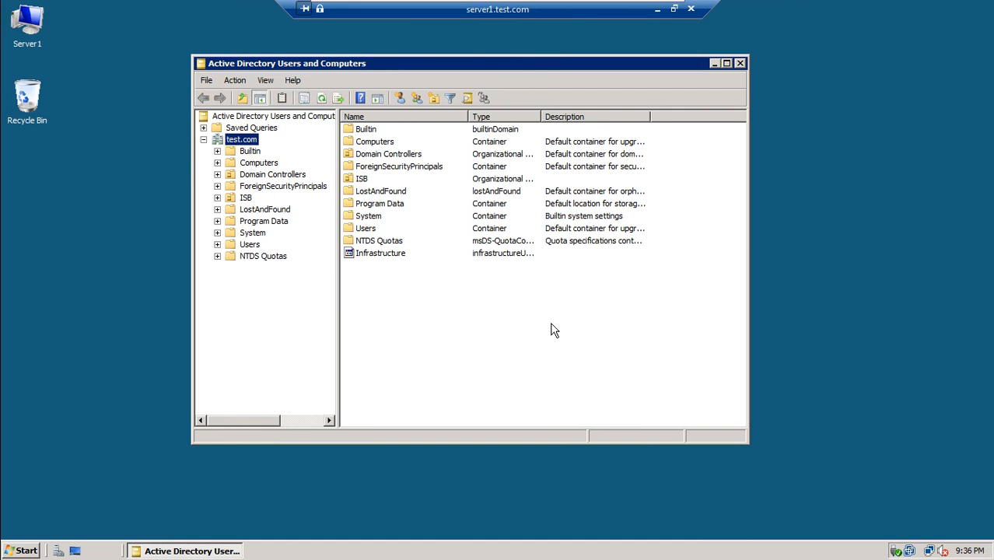
Minimize the server1 remote session and VM window, then bring win7-1 back to the front.
left_click(657, 10)
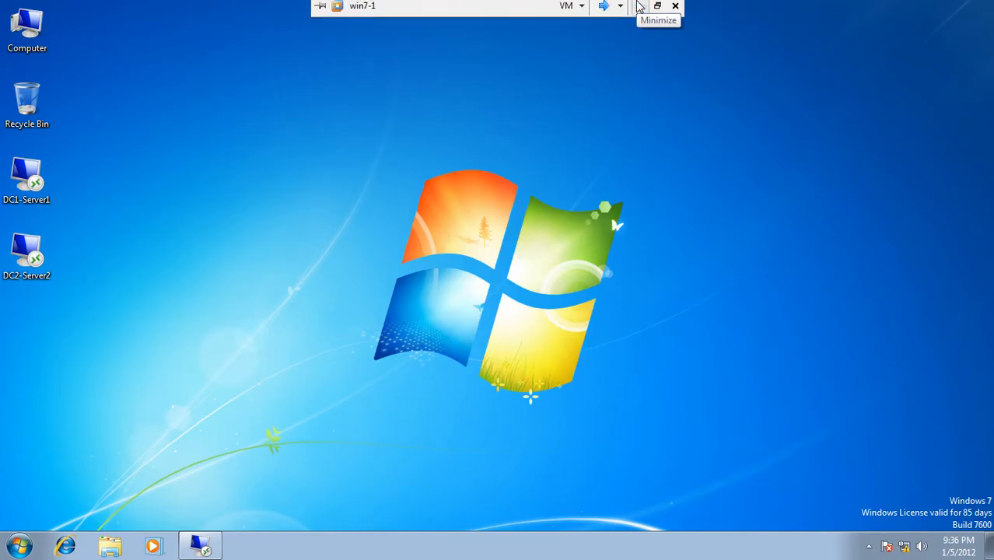
left_click(640, 14)
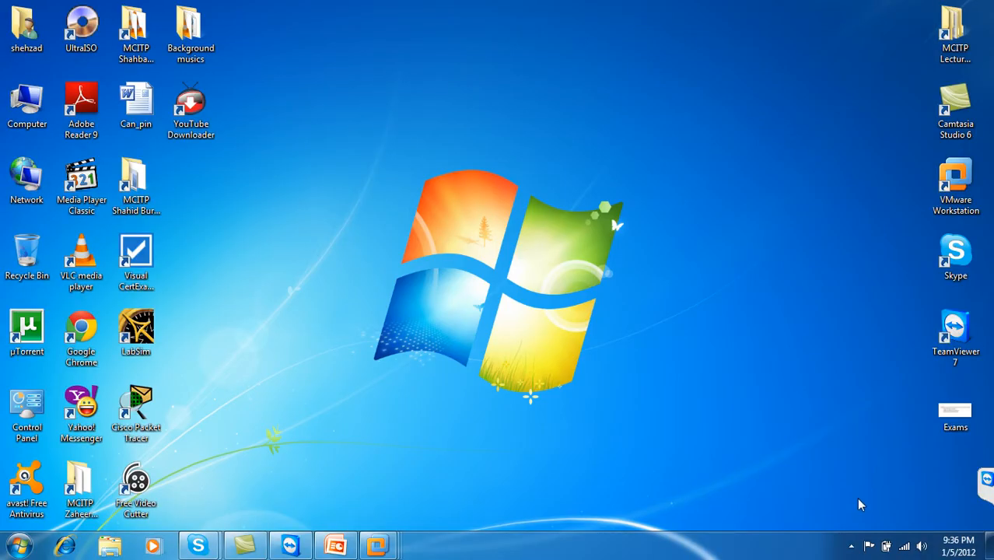
left_click(852, 546)
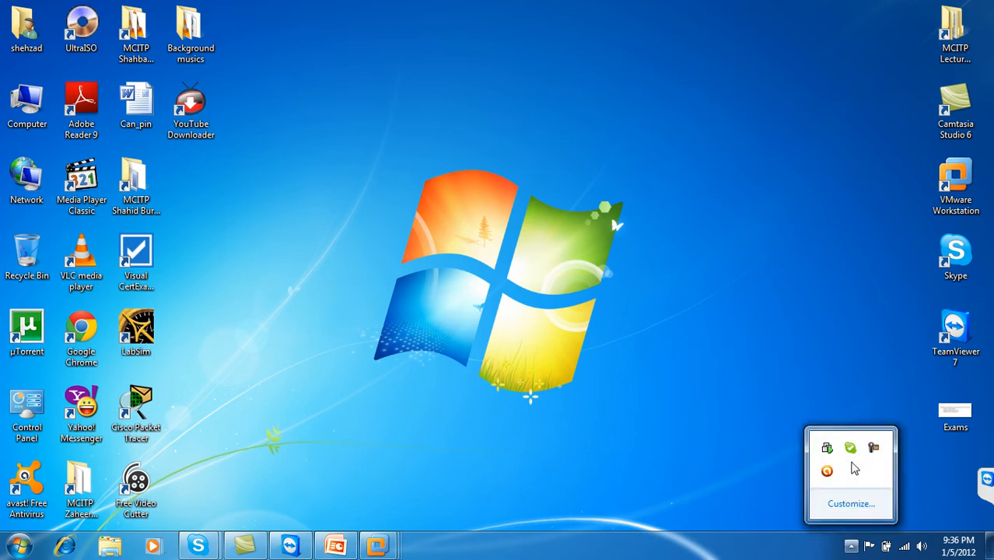
left_click(873, 446)
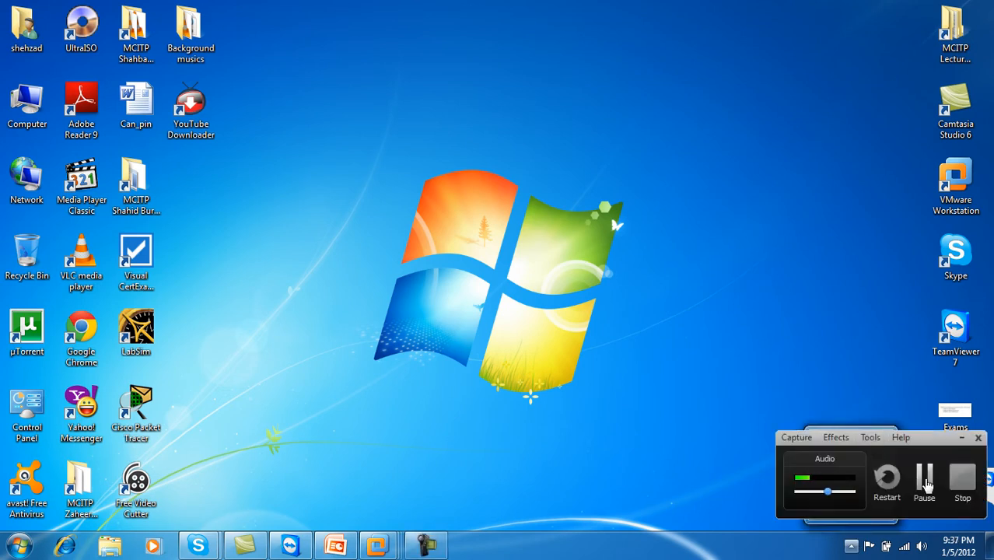
left_click(924, 478)
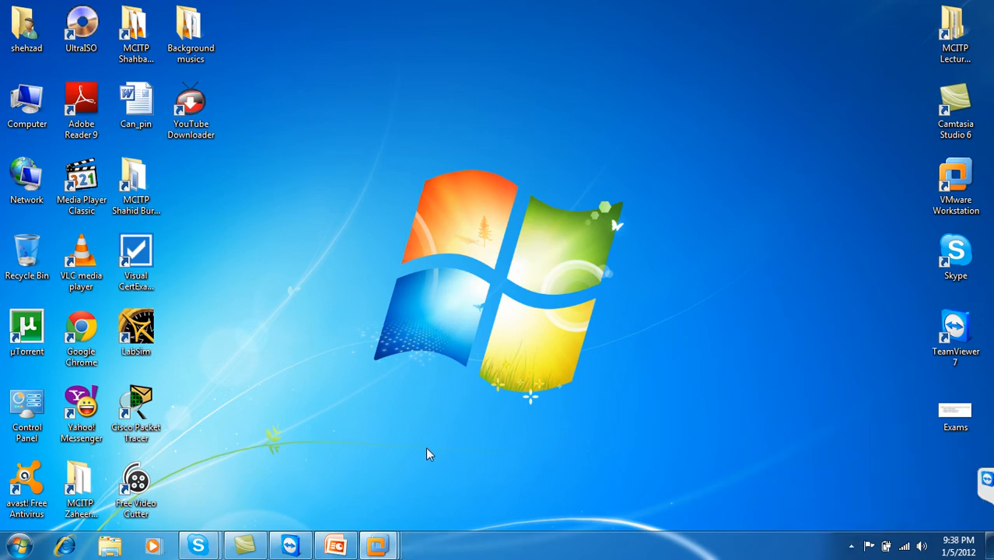
mouse_move(377, 545)
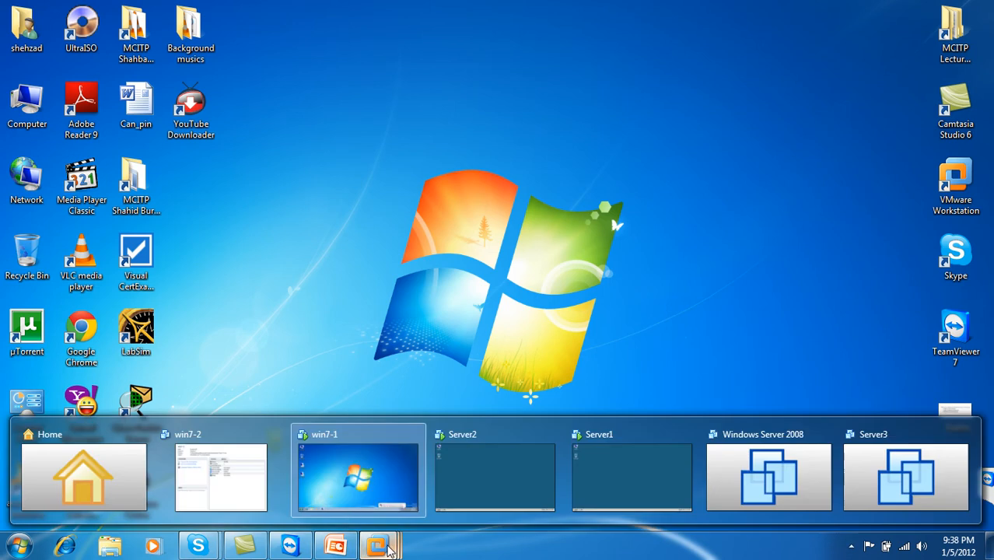
left_click(358, 476)
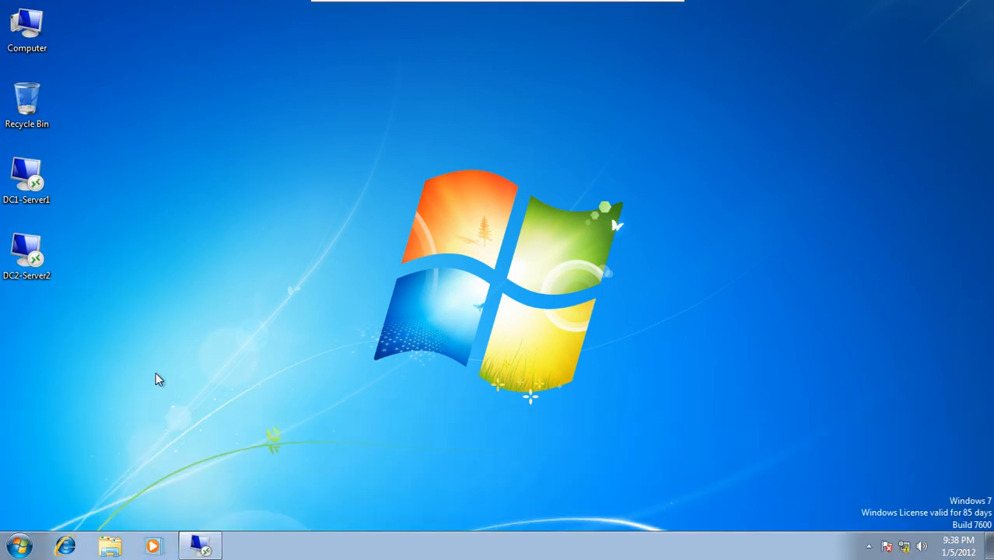
left_click(200, 544)
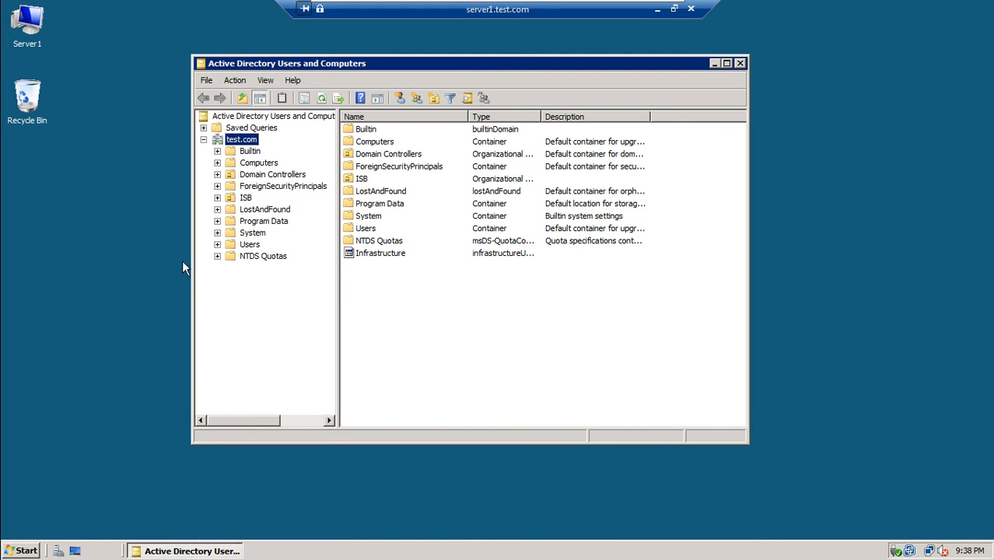
Expand ISB and confirm ISBUsers and ISBComputers contain no objects.
left_click(265, 81)
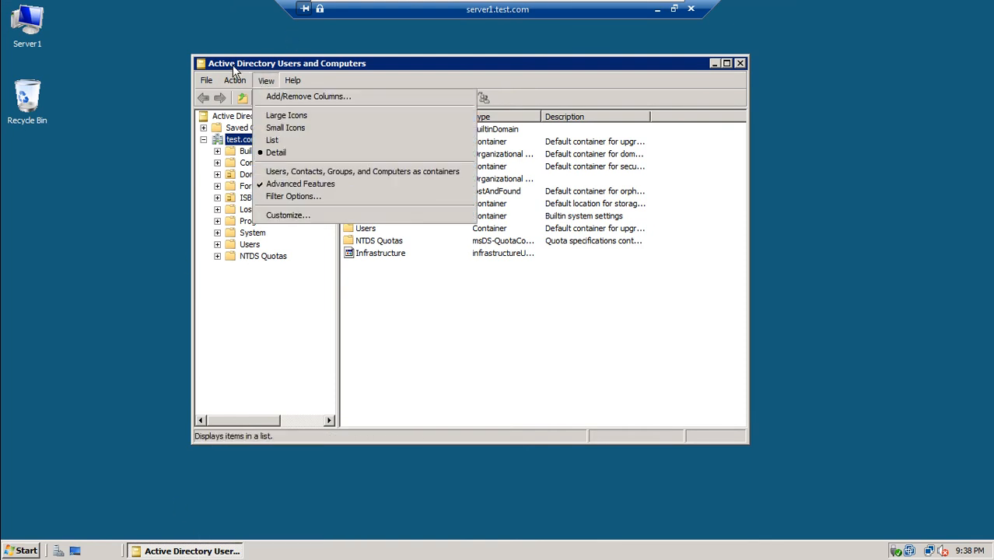
left_click(234, 69)
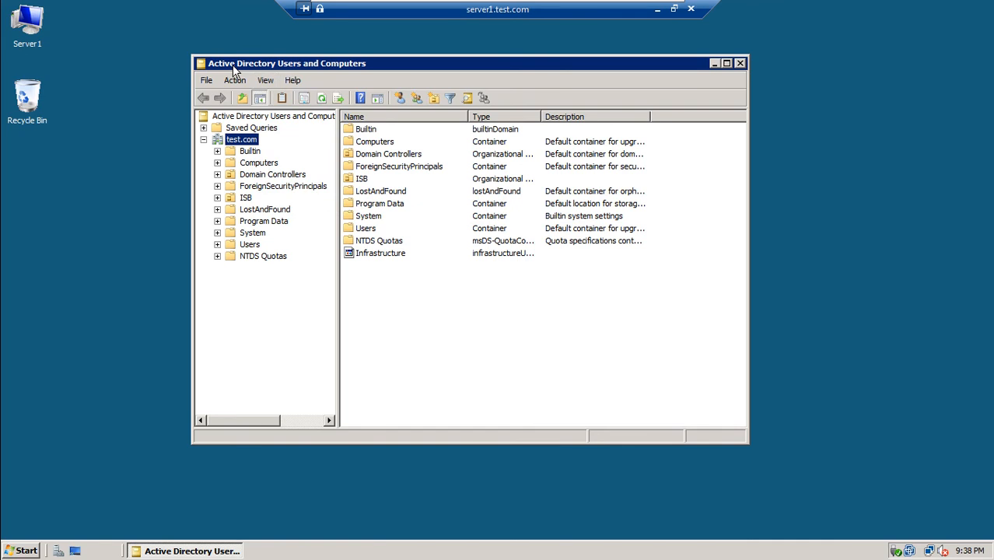
left_click(248, 201)
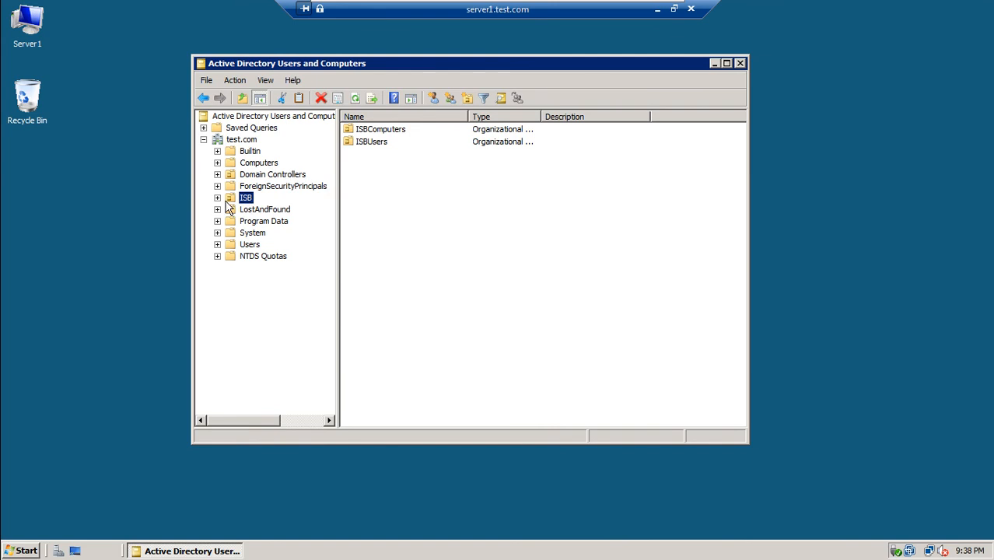
left_click(218, 198)
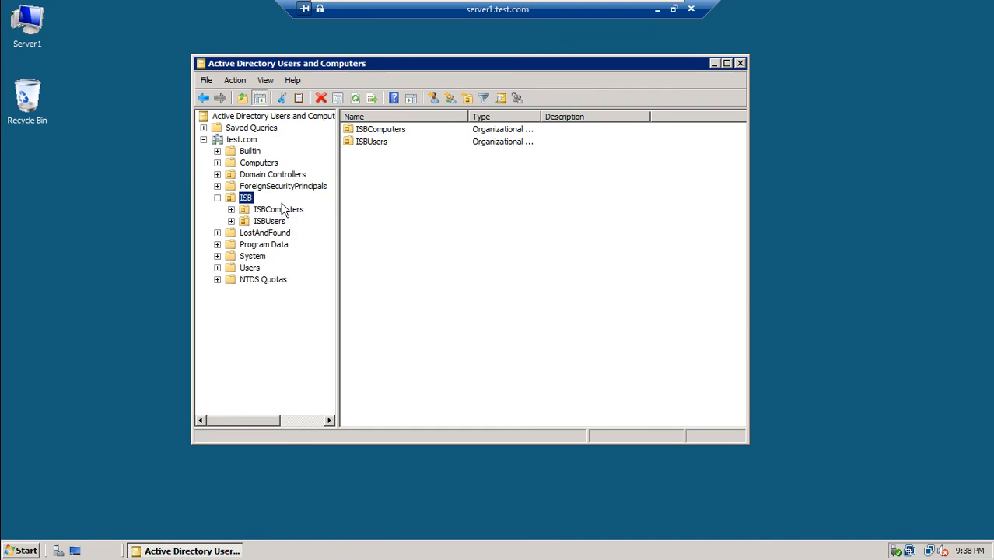
left_click(250, 177)
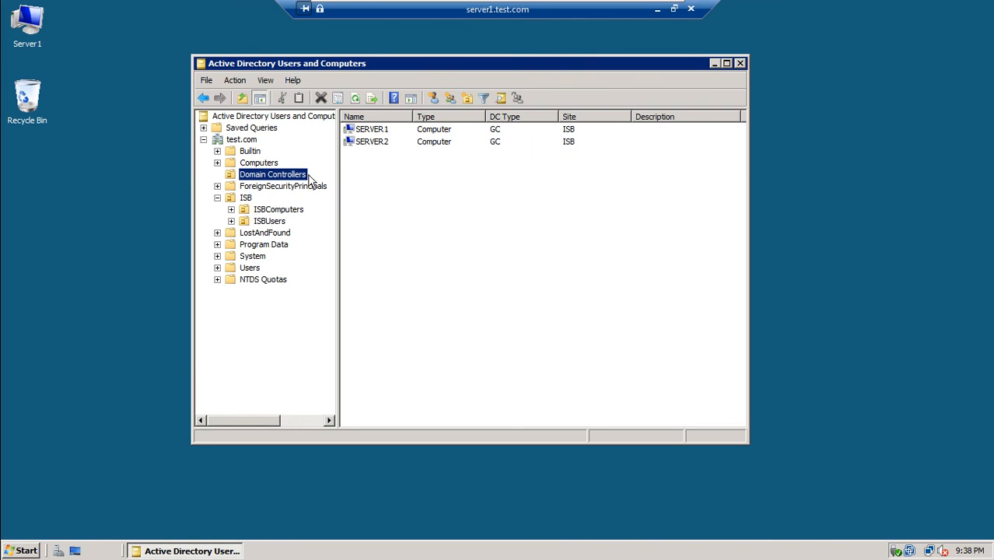
left_click(271, 211)
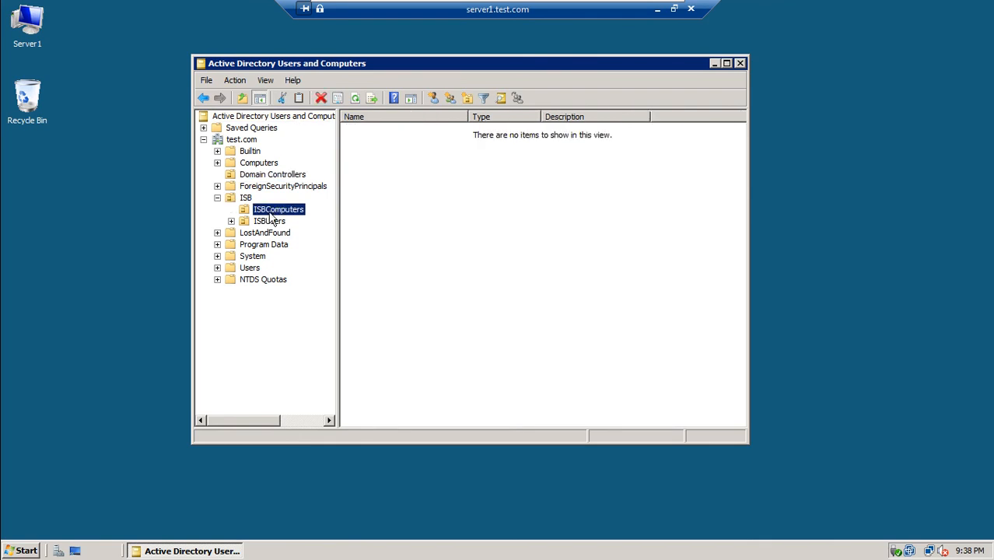
left_click(273, 224)
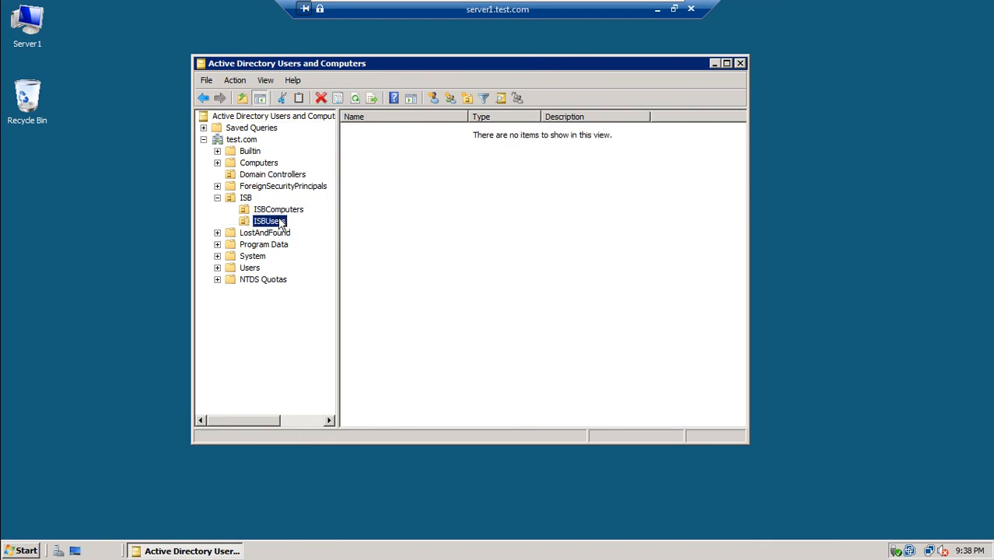
left_click(283, 212)
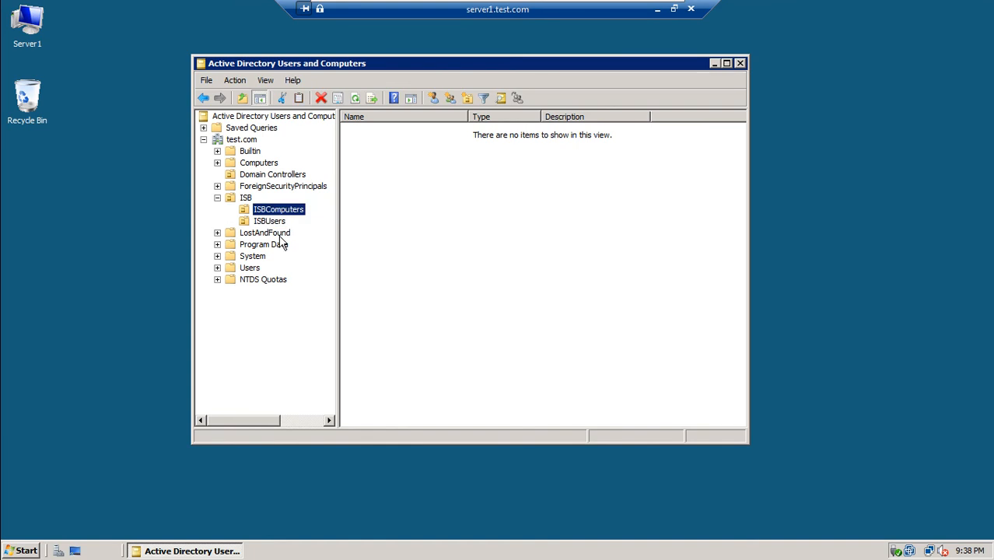
Compare the administrator and other accounts in Users with the empty ISBComputers and ISBUsers OUs.
left_click(249, 271)
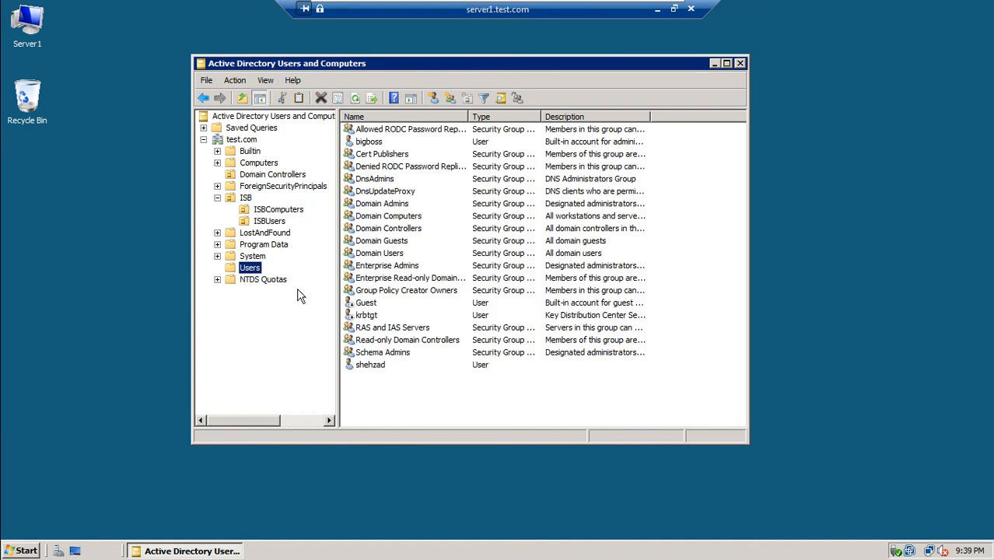
left_click(370, 143)
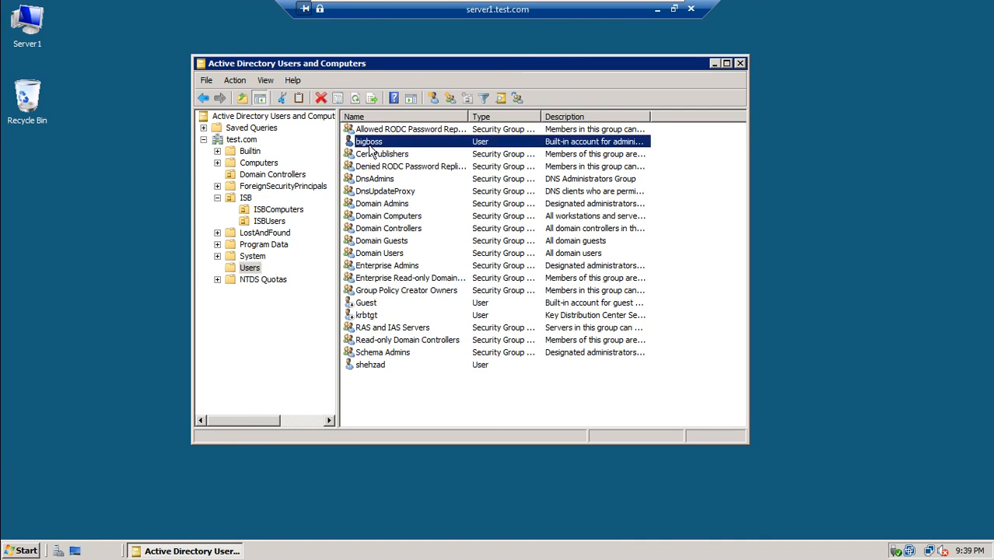
left_click(373, 370)
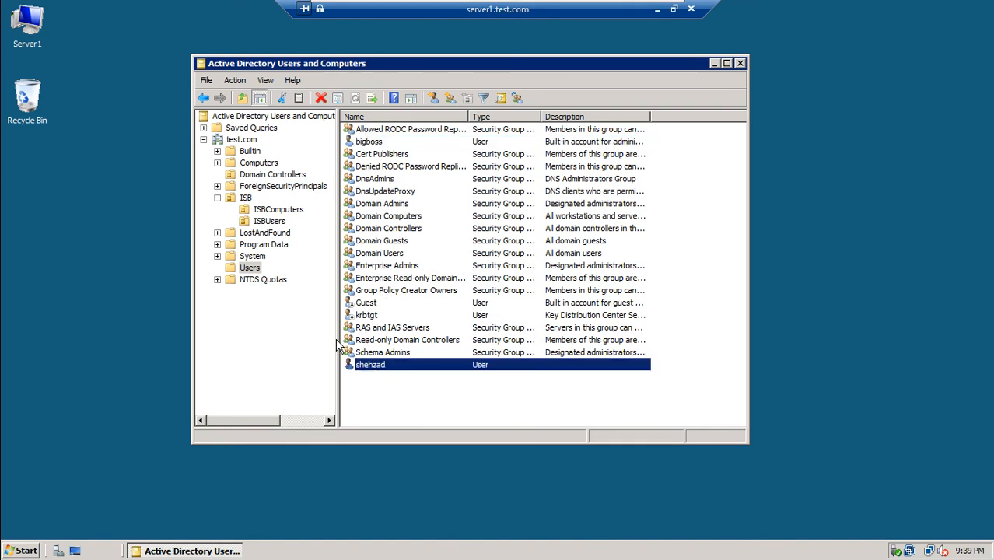
left_click(272, 214)
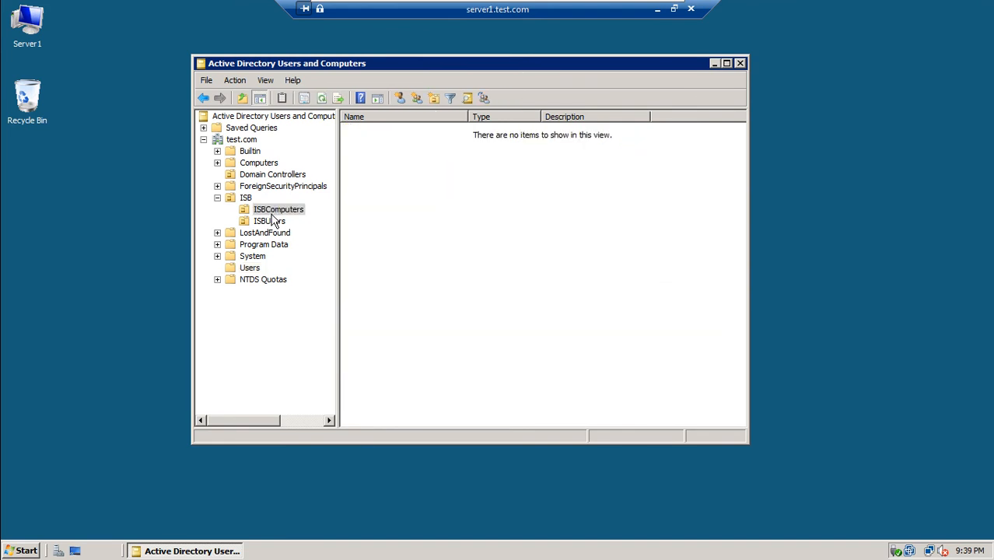
left_click(279, 223)
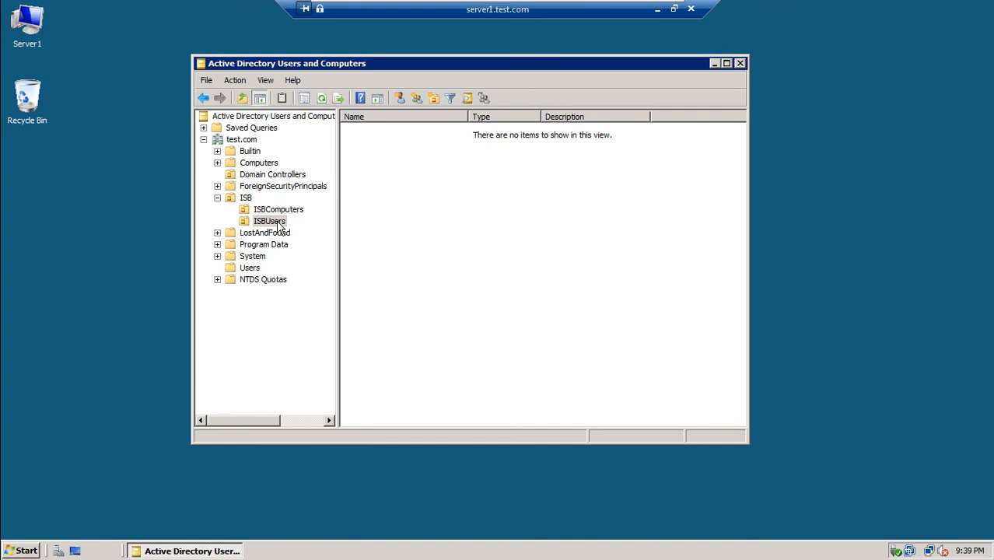
Start the PowerPoint slide show from slide 21 using the Felt Tip Pen pointer.
left_click(640, 12)
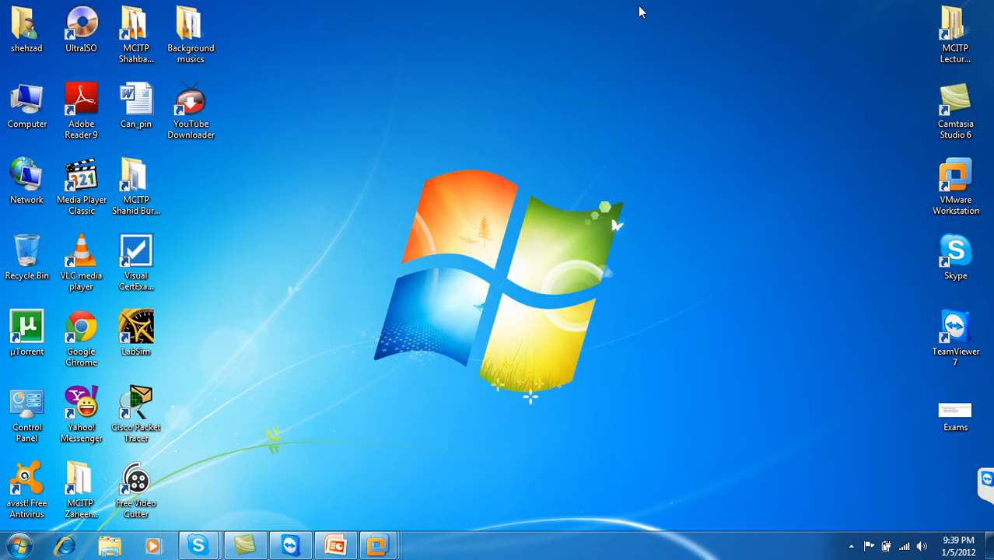
left_click(330, 544)
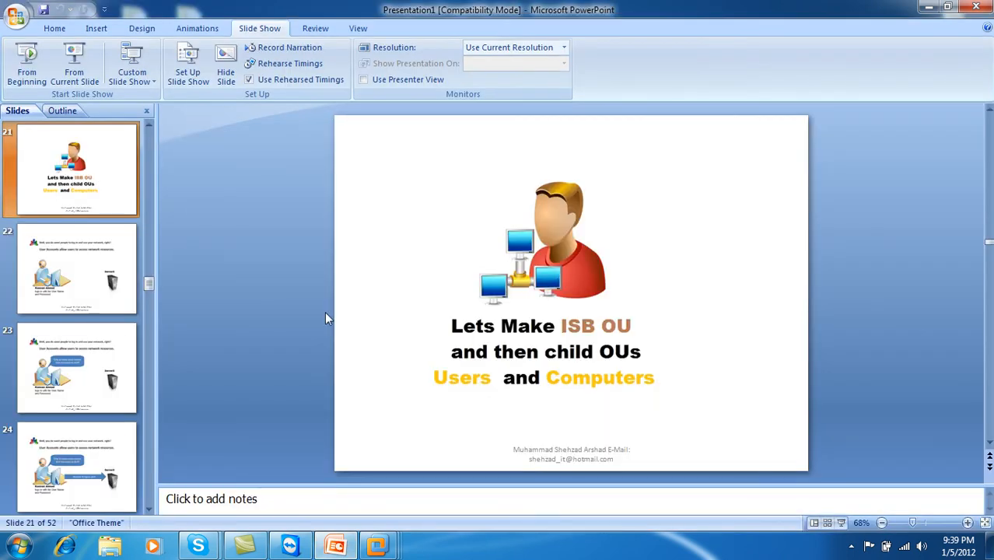
left_click(73, 64)
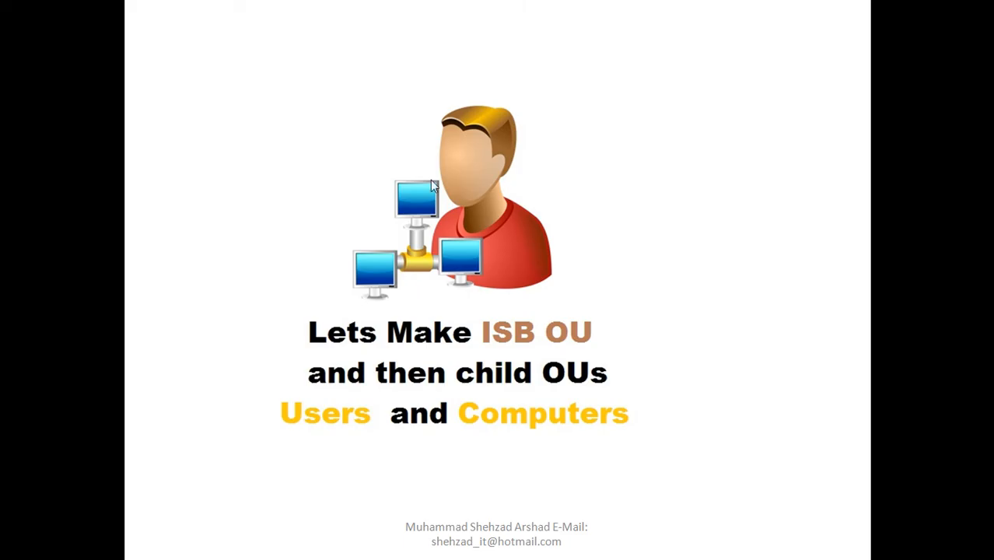
right_click(430, 180)
mouse_move(494, 290)
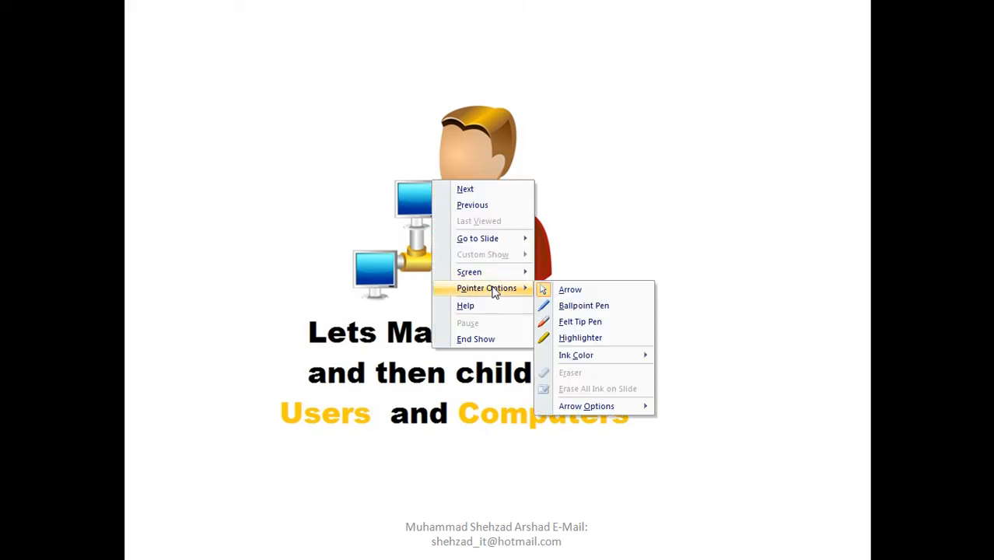
left_click(572, 325)
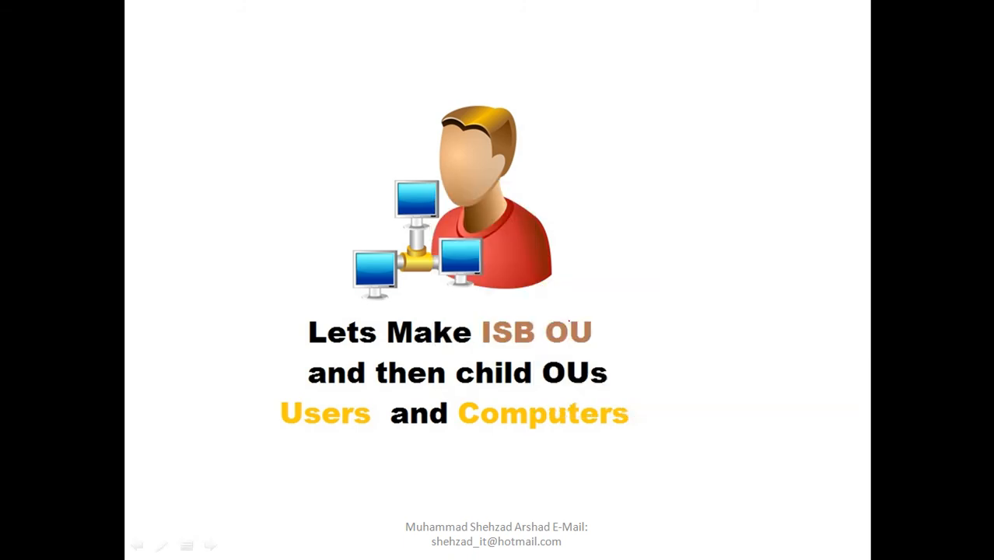
Advance to the user accounts slide and end the show.
key("Right")
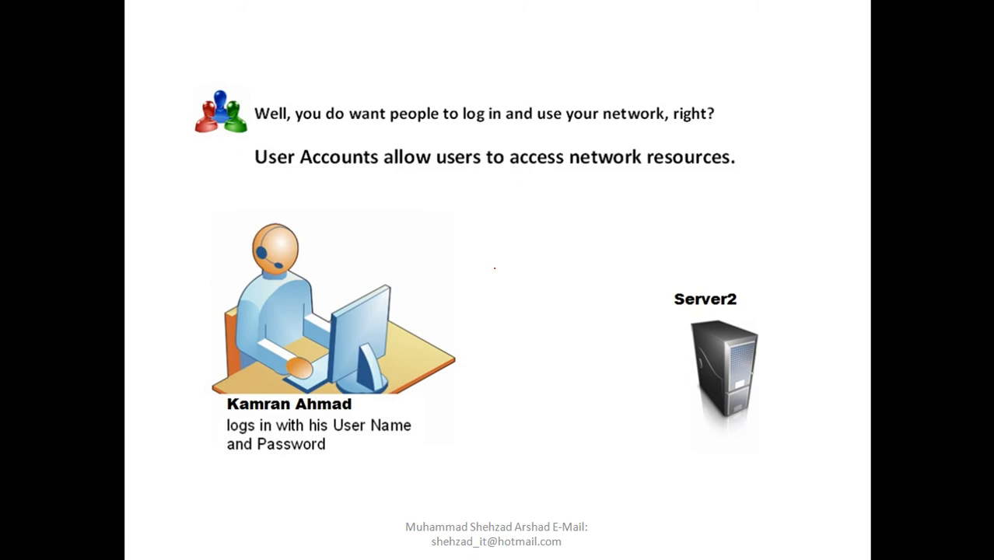
right_click(494, 268)
left_click(536, 424)
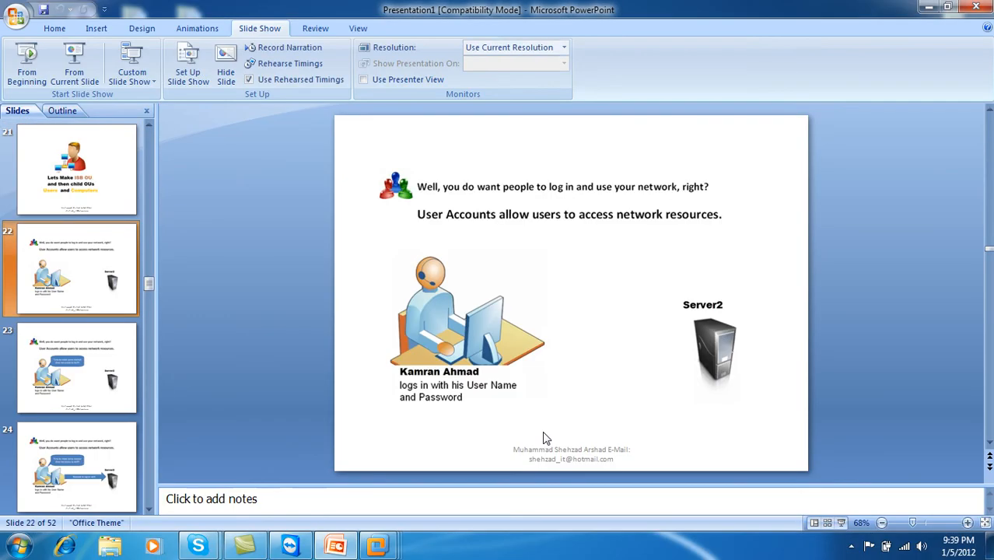
Close Active Directory Users and Computers and disconnect the server1 remote session.
left_click(927, 8)
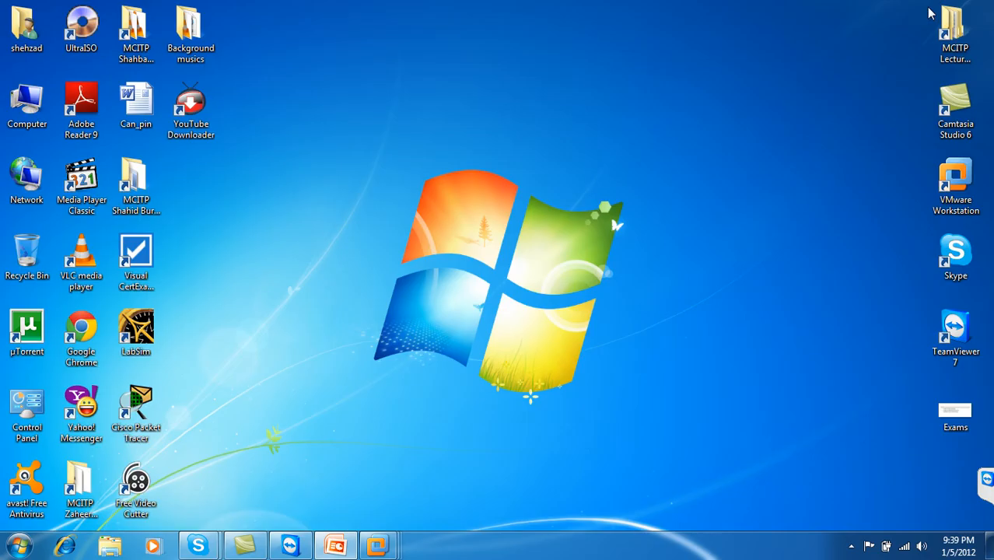
mouse_move(378, 544)
left_click(359, 434)
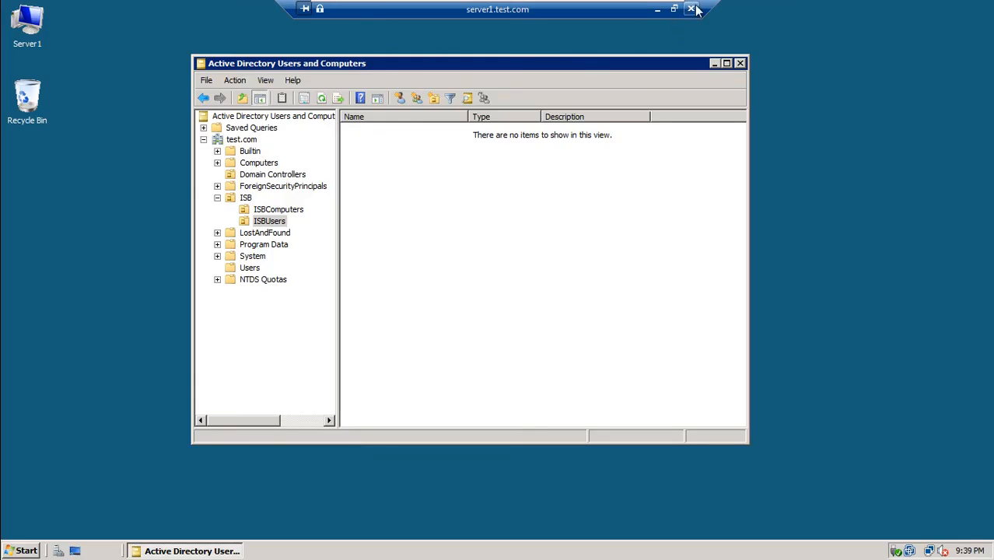
left_click(740, 64)
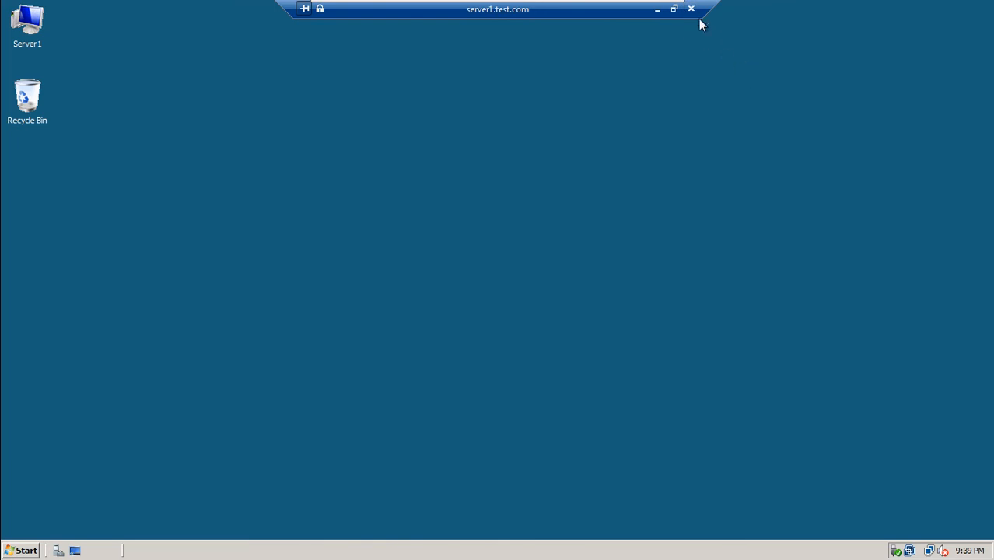
left_click(692, 10)
left_click(548, 329)
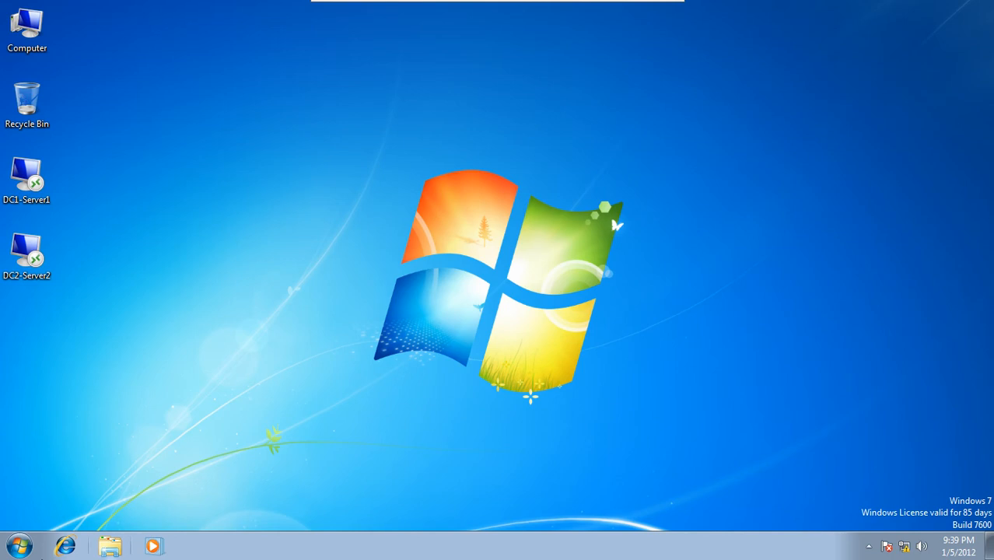
Shut down the Windows 7 virtual machine and minimize it to the host desktop.
left_click(19, 547)
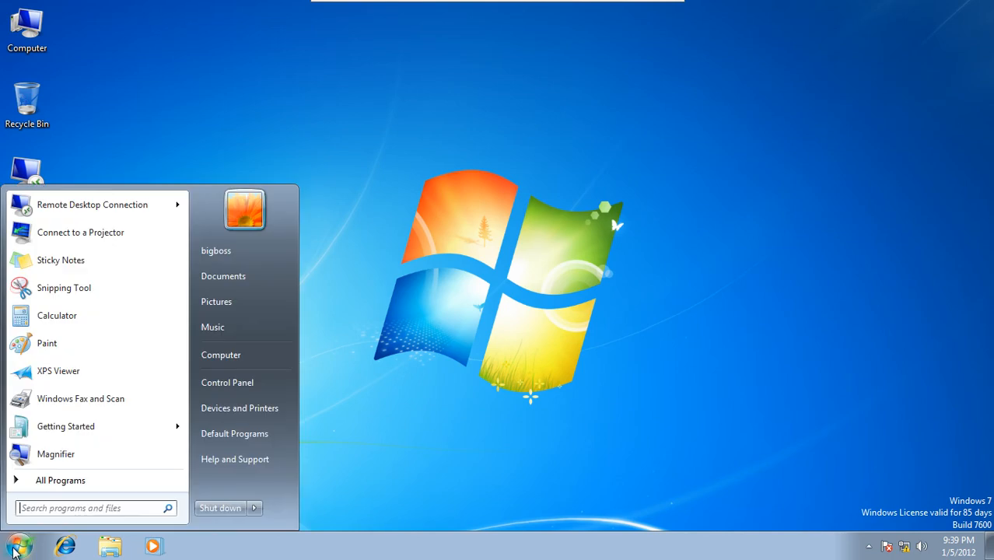
left_click(253, 508)
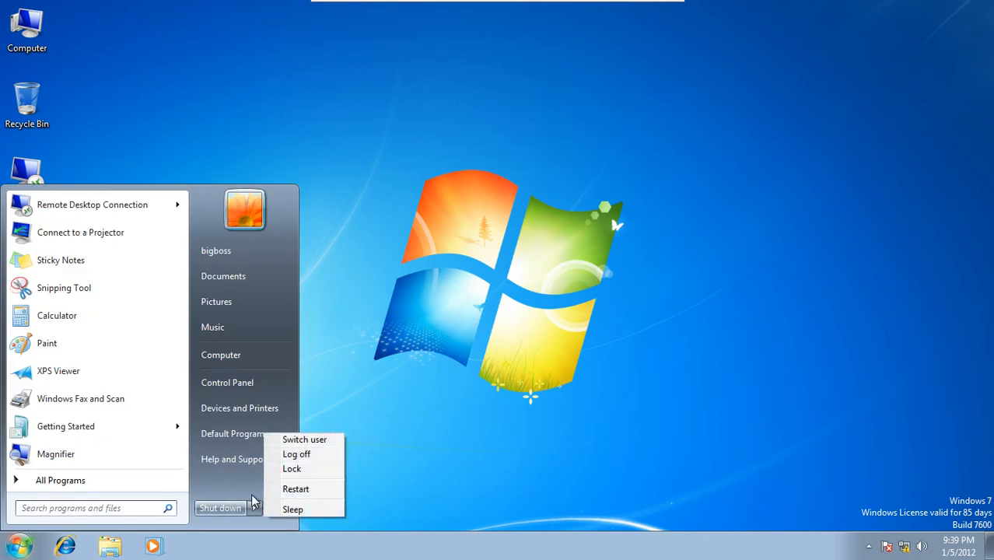
left_click(237, 508)
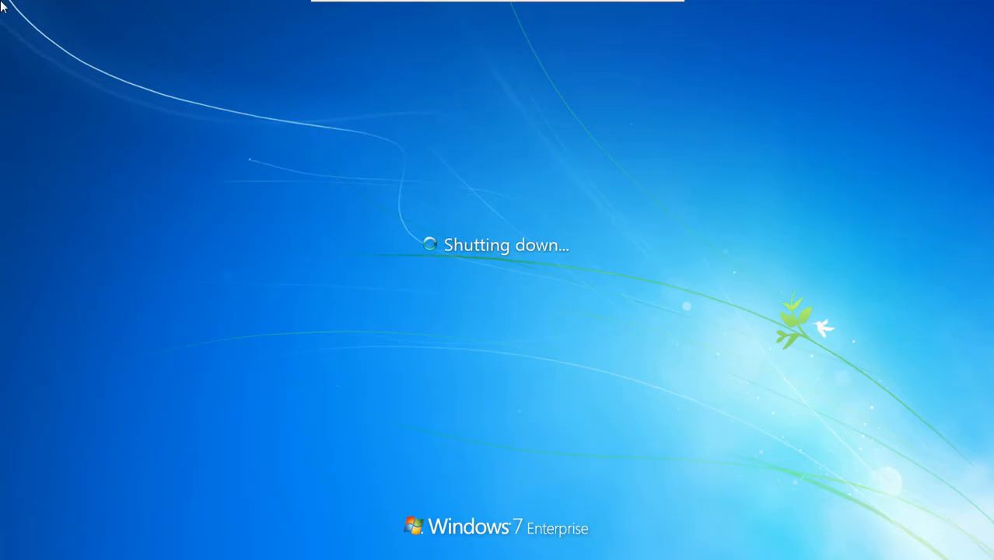
mouse_move(627, 5)
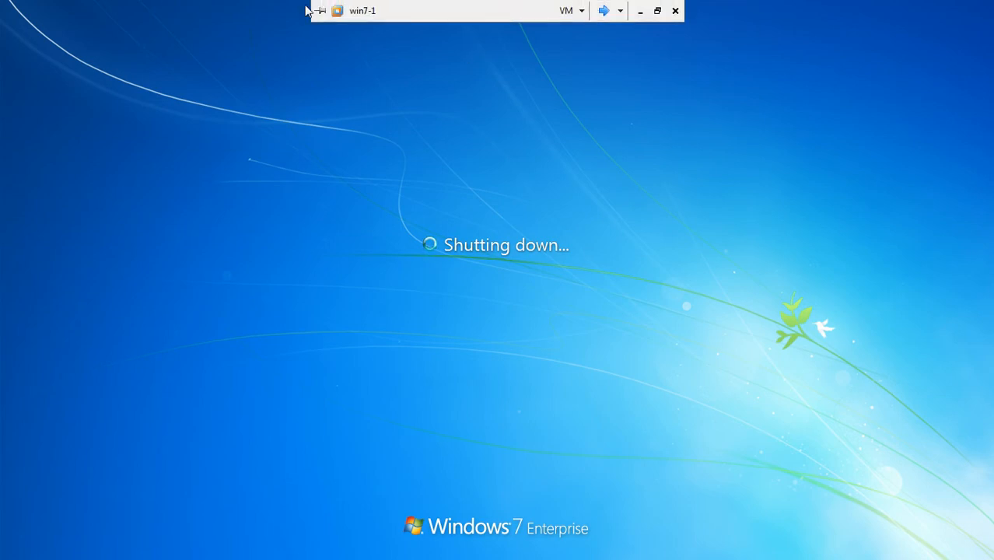
left_click(319, 10)
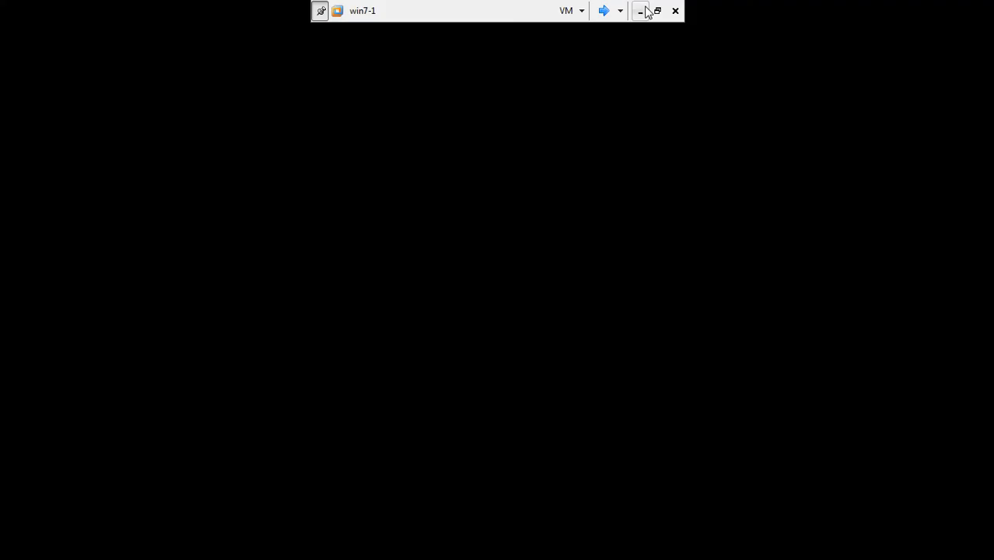
left_click(640, 10)
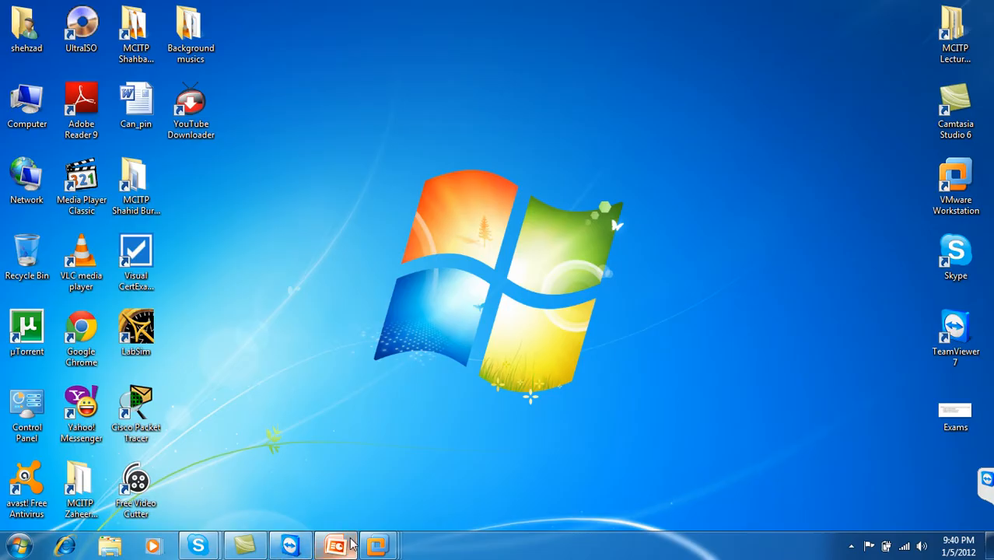
Start the slide show from slide 22 with the Felt Tip Pen pointer.
left_click(335, 546)
left_click(77, 51)
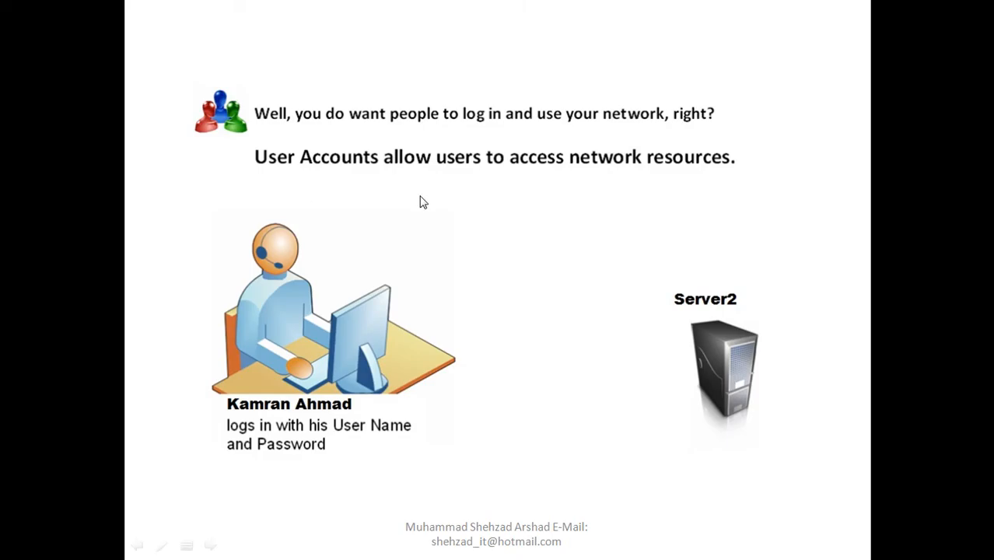
right_click(422, 202)
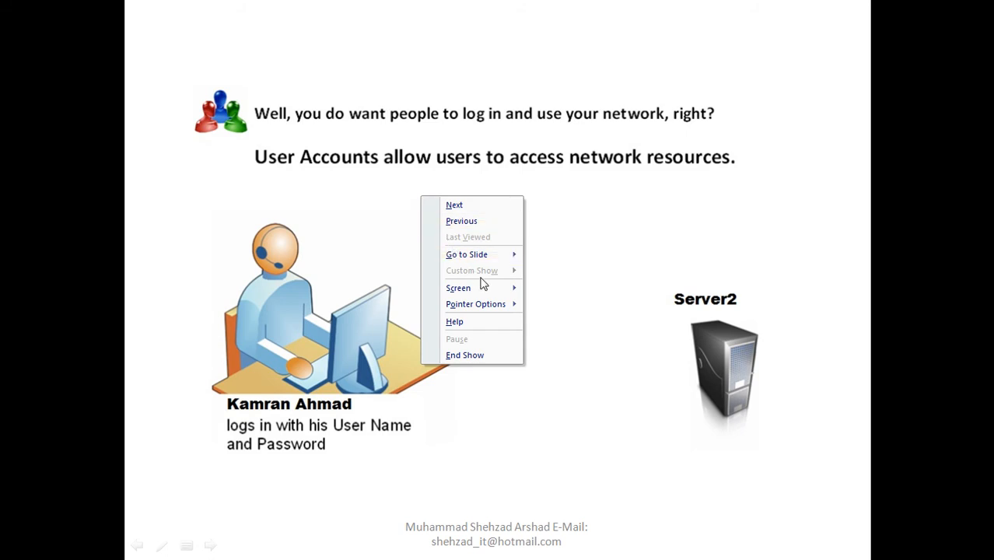
mouse_move(497, 309)
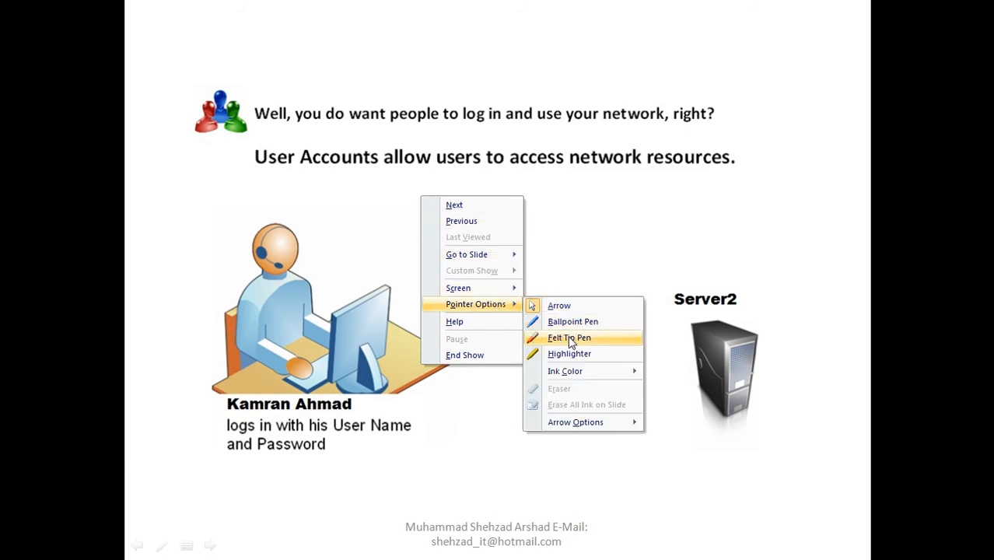
left_click(568, 337)
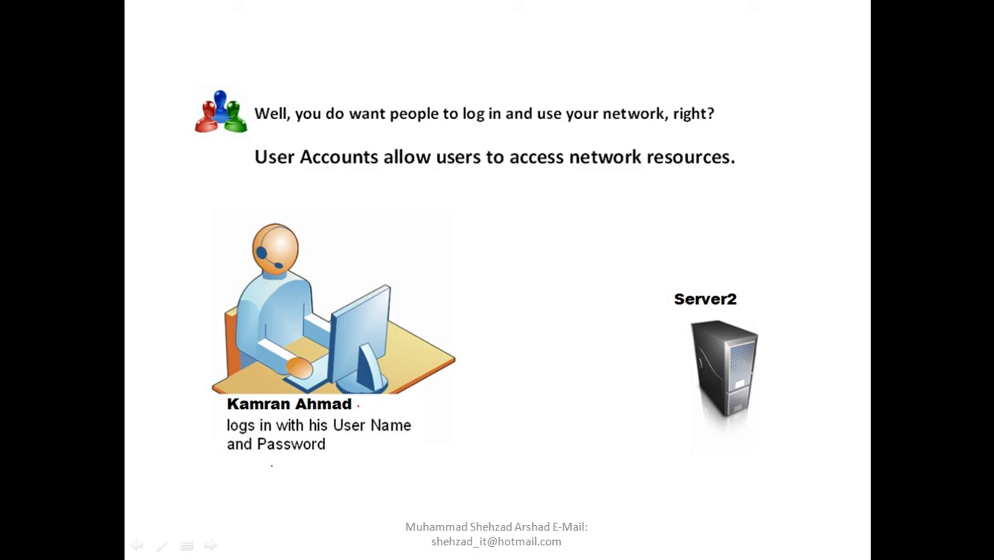
Reveal the speech bubble, draw a red line toward Server2, and show the Request to log on arrow.
key("Right")
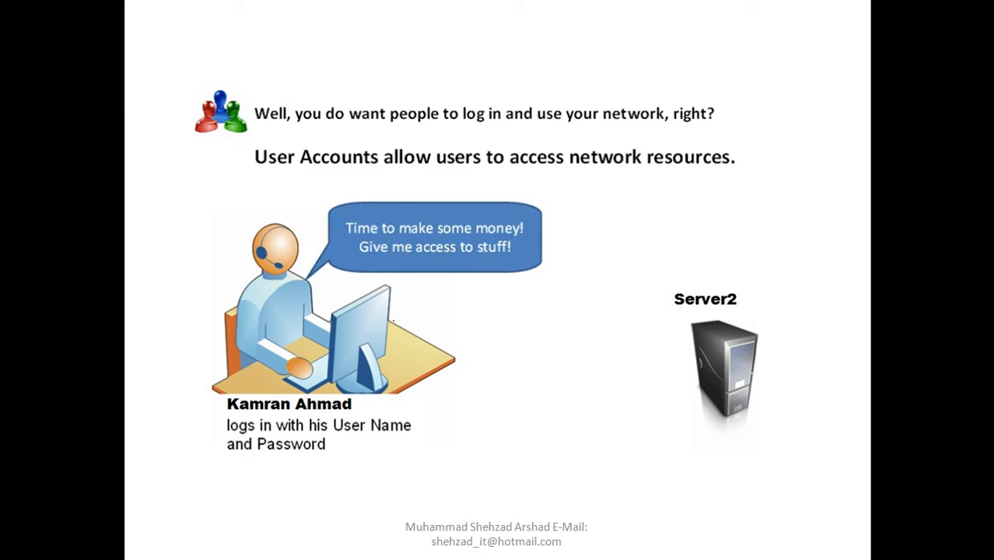
mouse_move(393, 320)
left_mouse_down()
mouse_move(594, 313)
mouse_move(648, 335)
mouse_move(648, 326)
left_mouse_up()
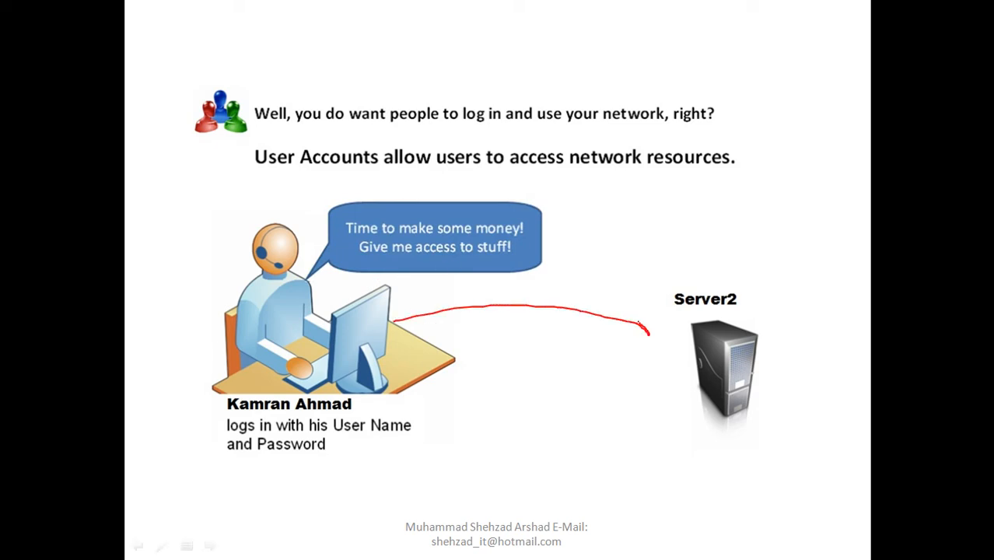
key("Right")
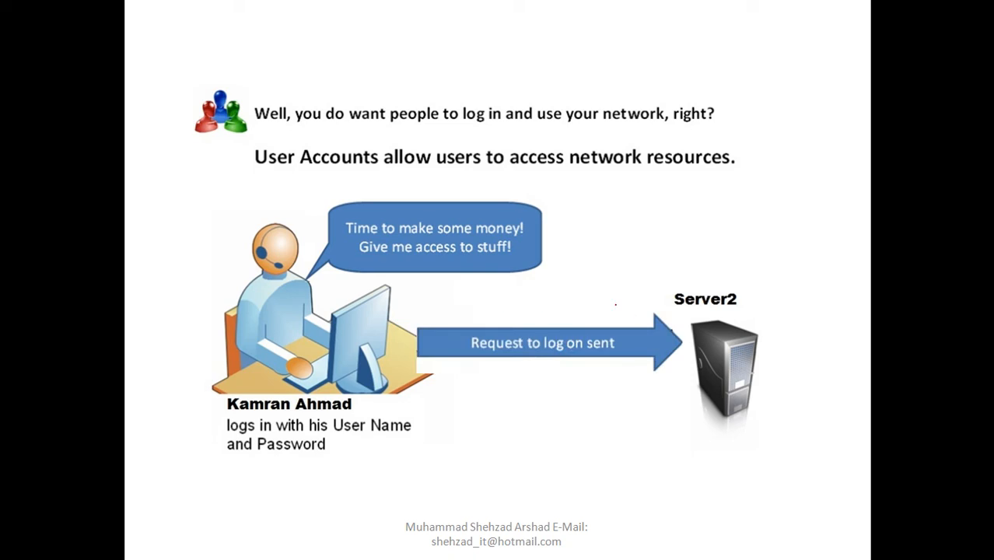
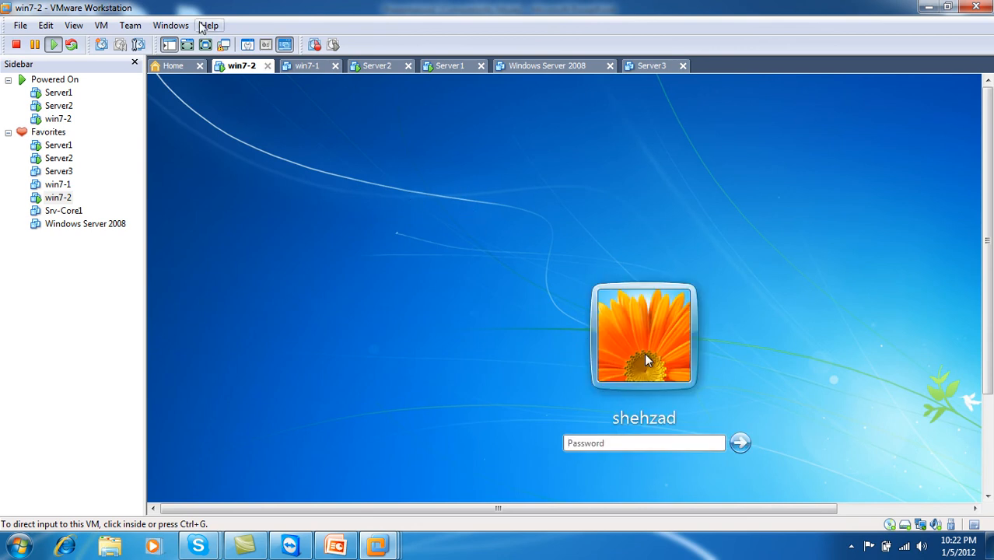
Switch win7-2 to full screen and log on with the account password.
left_click(205, 44)
left_click(446, 371)
type("p")
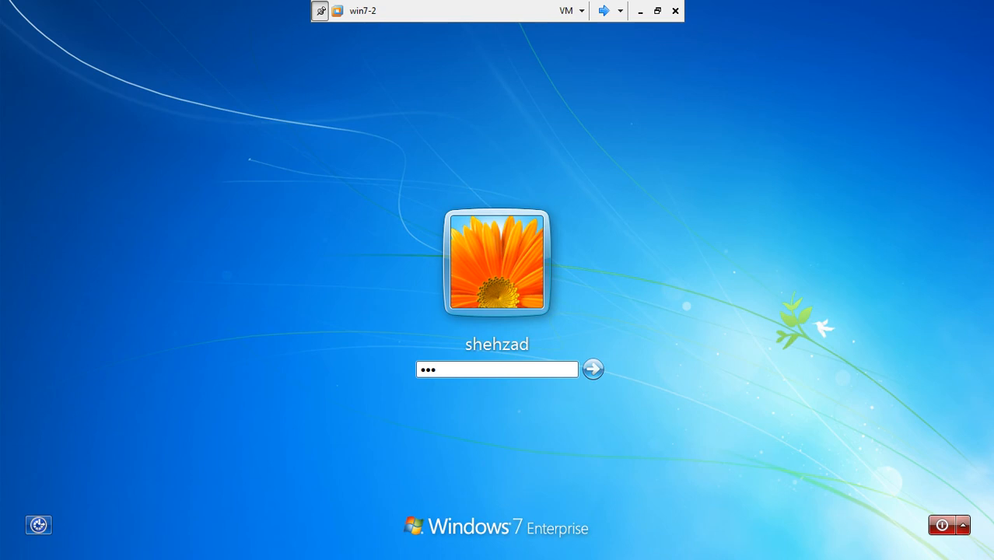
key("Return")
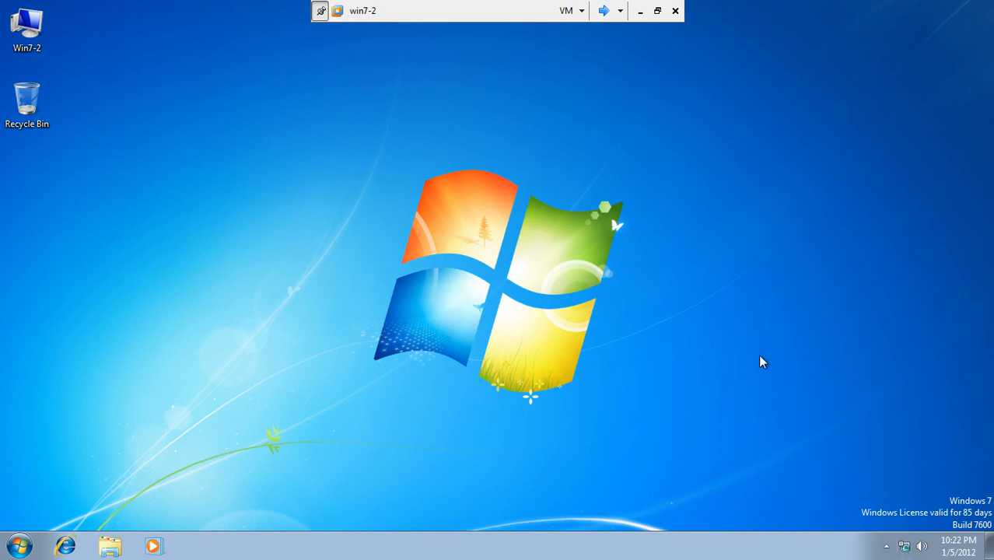
left_click(603, 11)
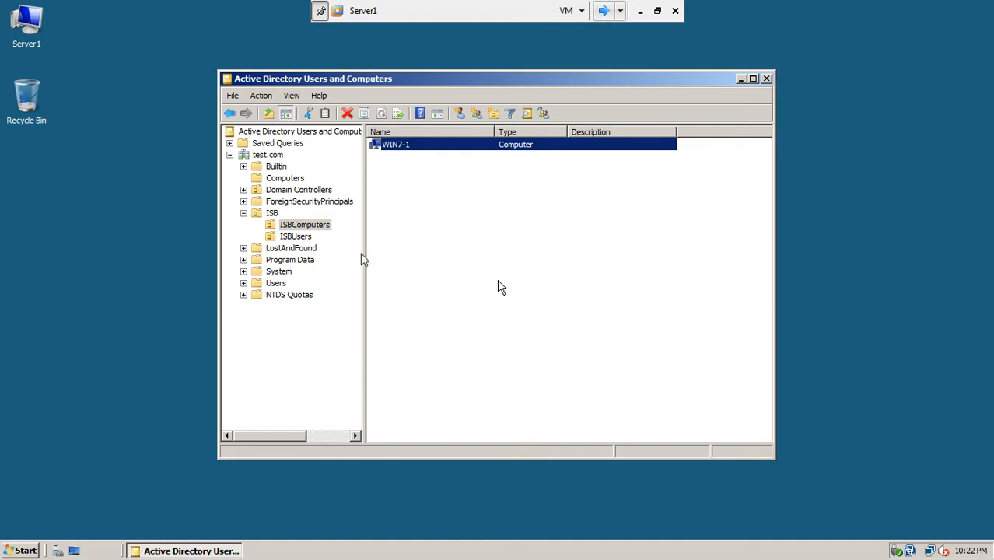
left_click(19, 550)
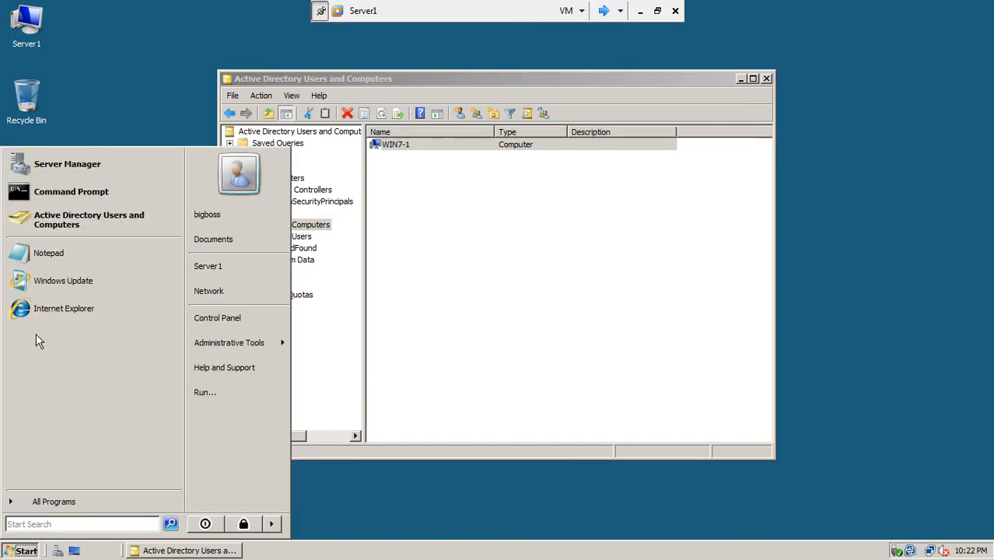
left_click(97, 198)
type("i")
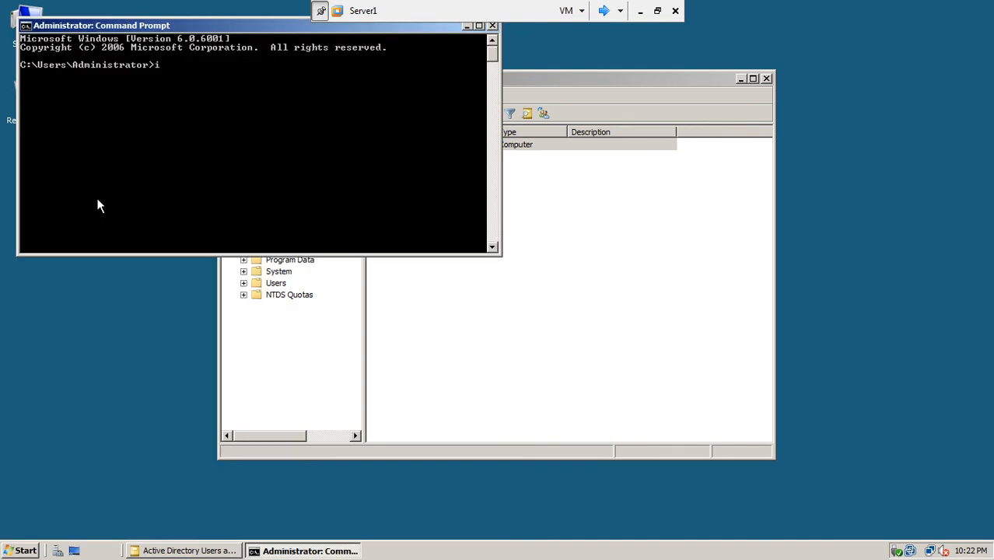
type("pconfig")
key("Return")
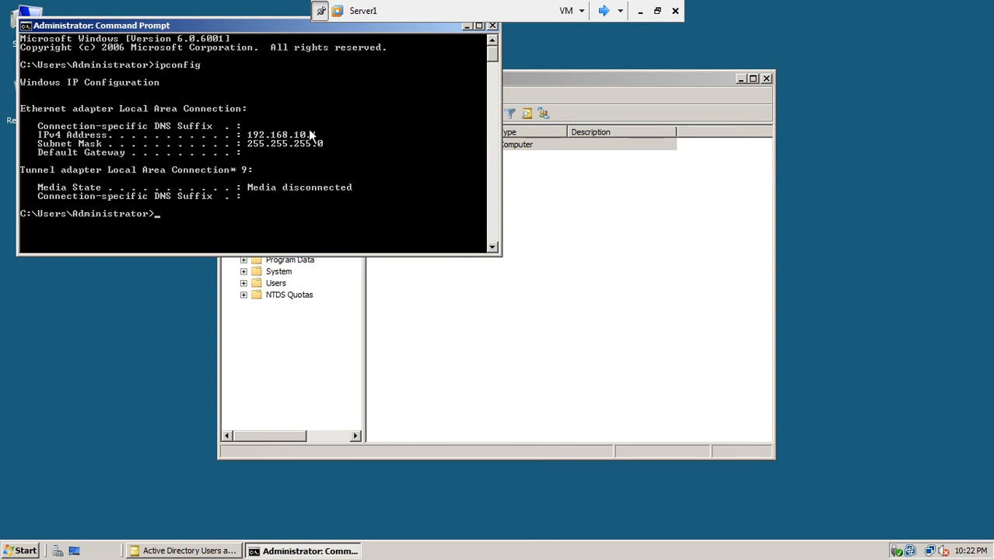
left_click(604, 11)
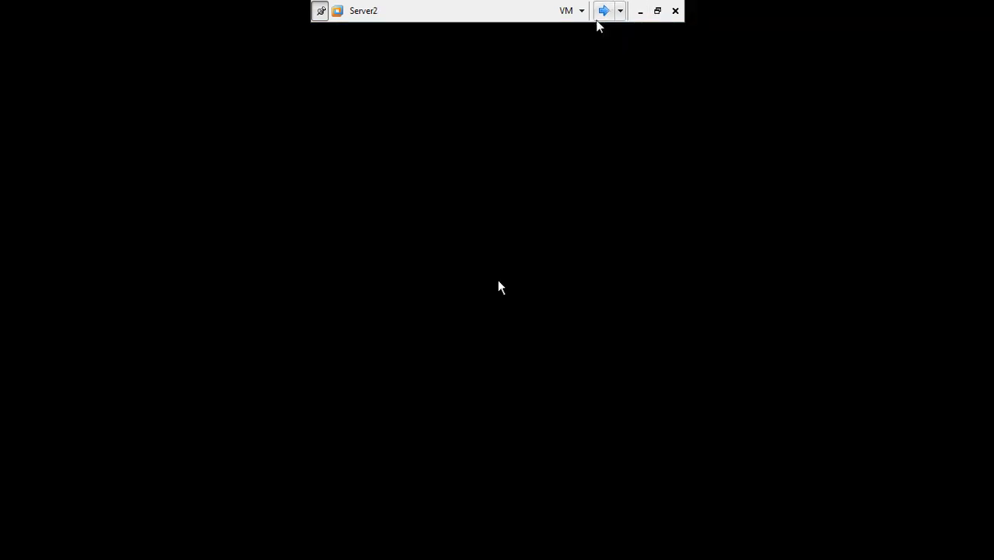
left_click(603, 11)
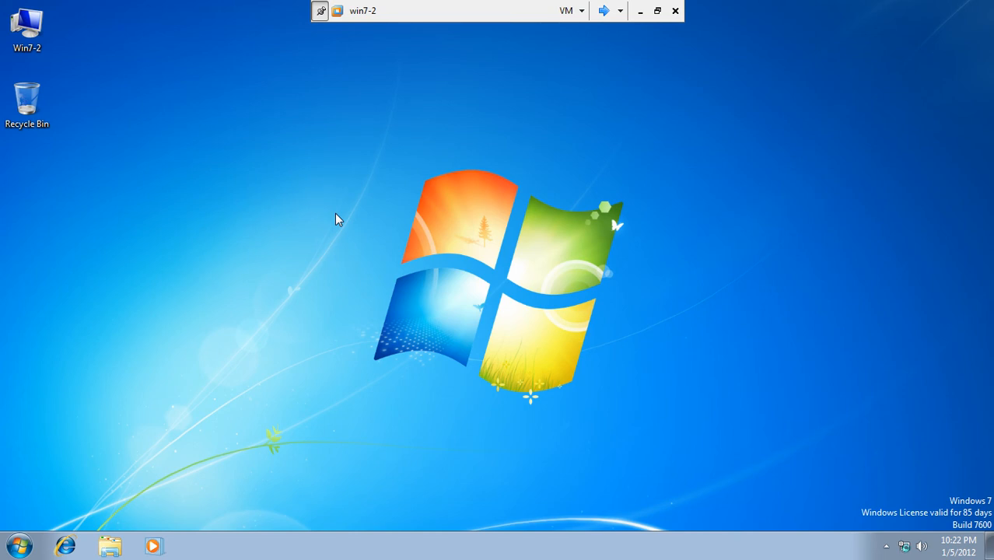
Open the IPv4 properties of the Local Area Connection from the Network and Sharing Center.
left_click(905, 546)
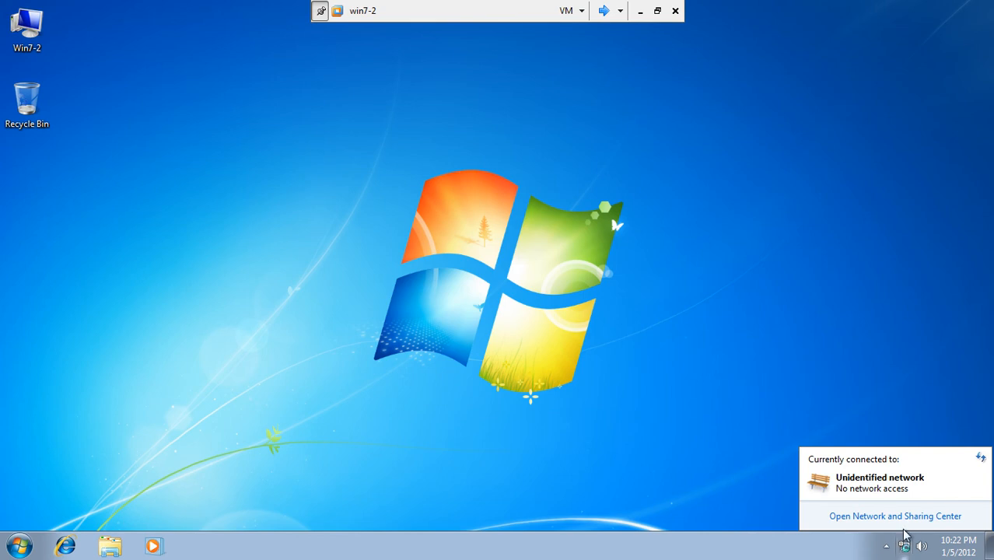
left_click(908, 517)
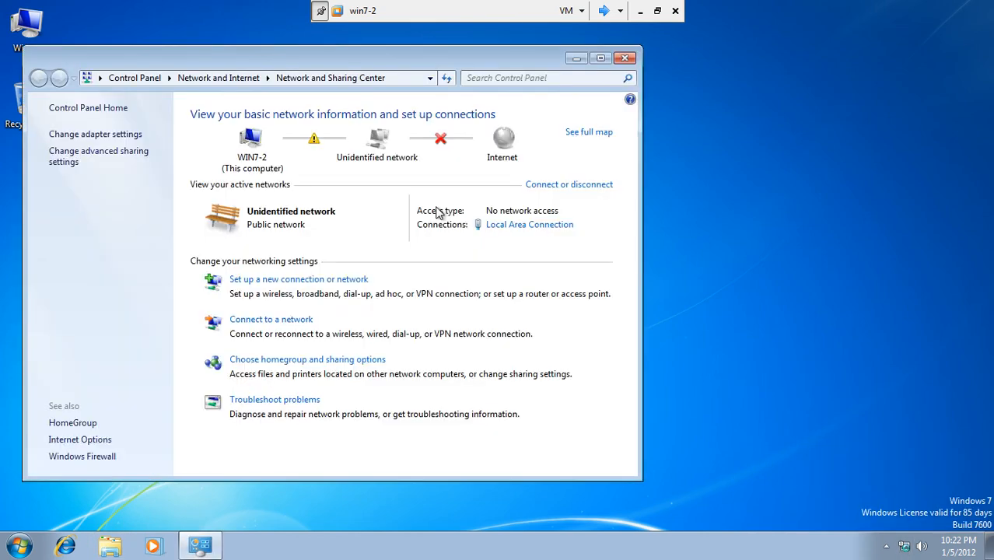
left_click(523, 225)
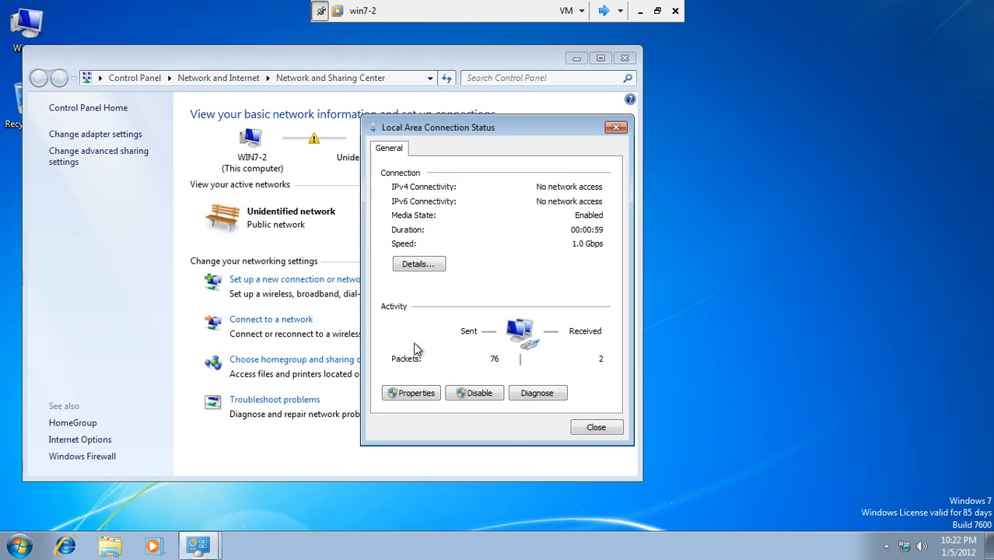
left_click(419, 394)
left_click(419, 393)
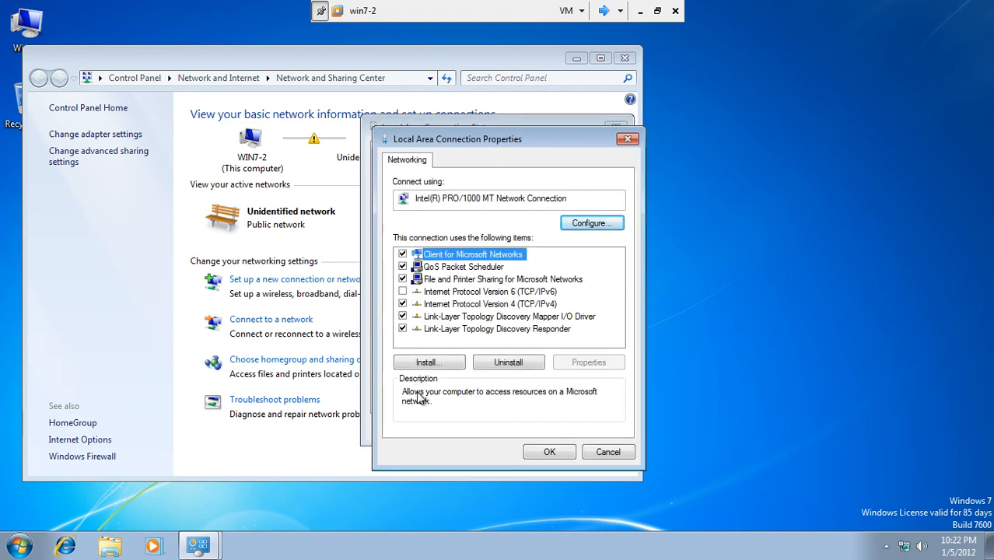
left_click(500, 304)
left_click(569, 364)
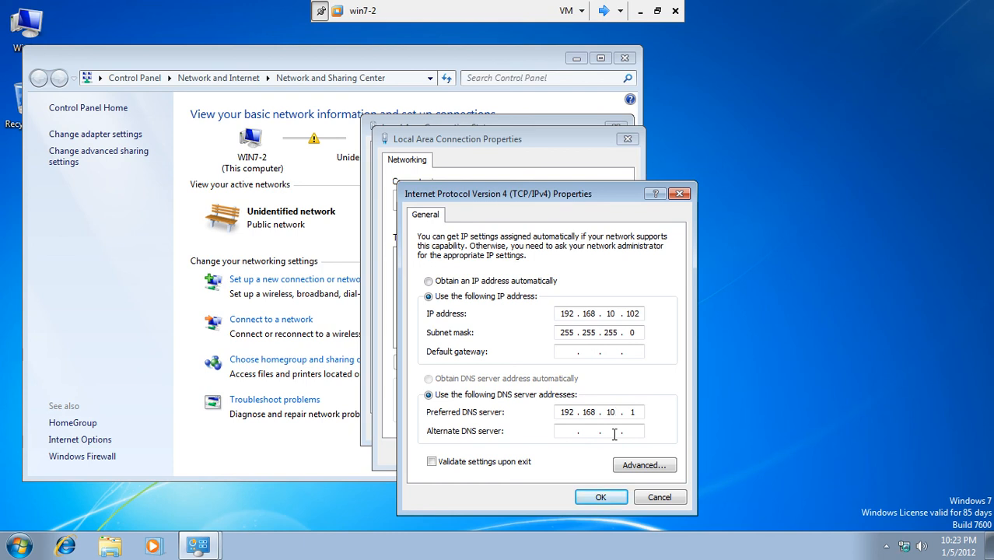
Enter alternate DNS server 192.168.10.2, apply it, and close all network windows.
left_click(569, 433)
type("192 . 168 . 10 . 2")
left_click(601, 497)
left_click(549, 452)
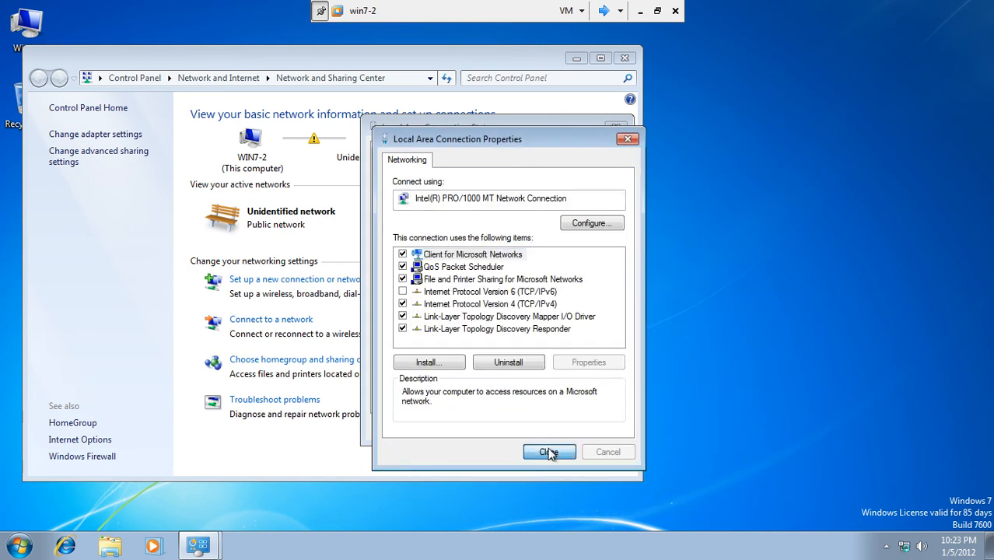
left_click(589, 429)
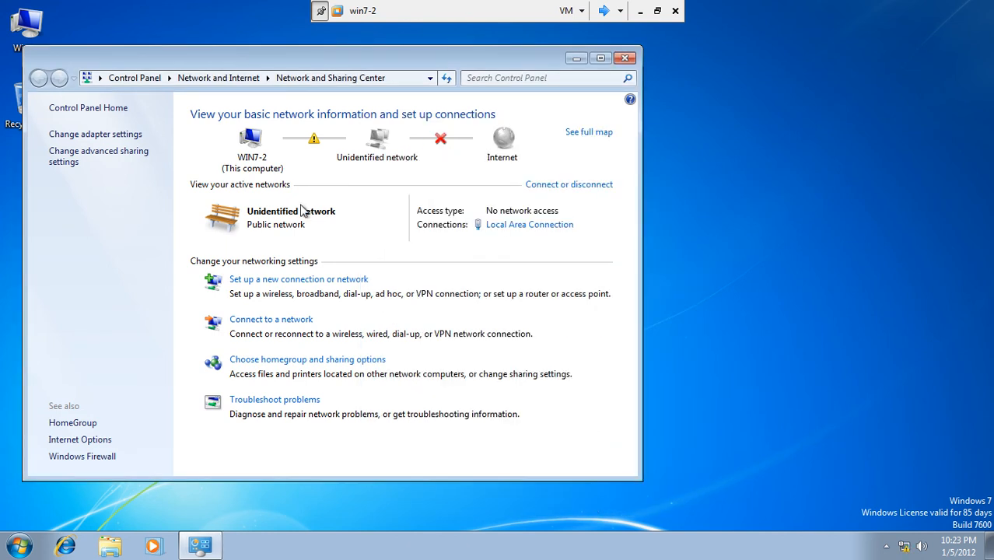
left_click(626, 60)
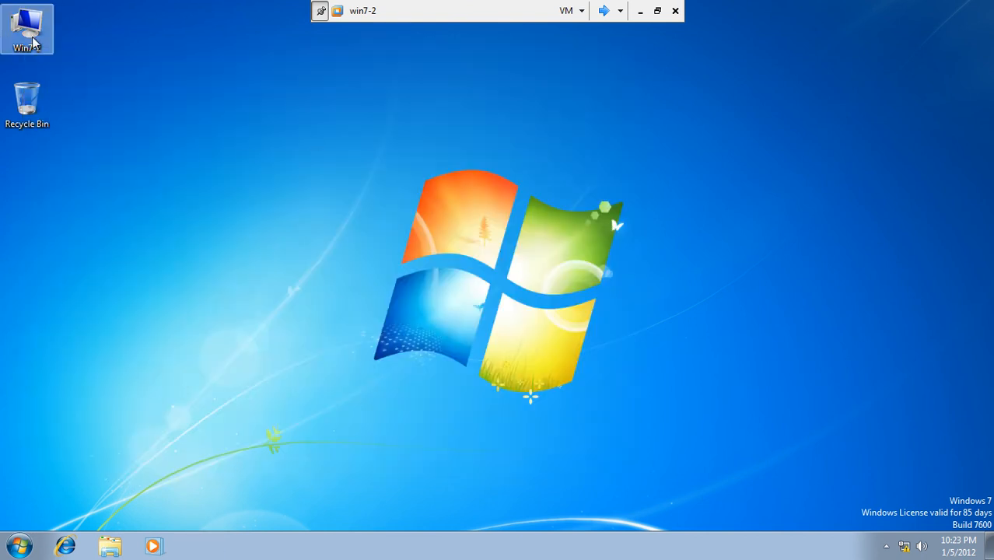
Show the Computer's System properties and launch cmd from the Start search.
right_click(34, 44)
left_click(61, 174)
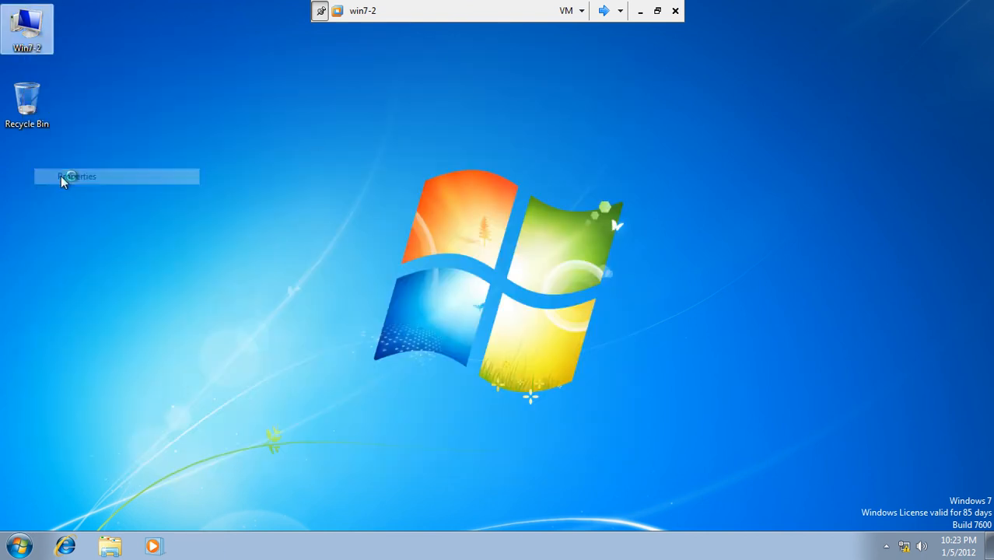
left_click(20, 545)
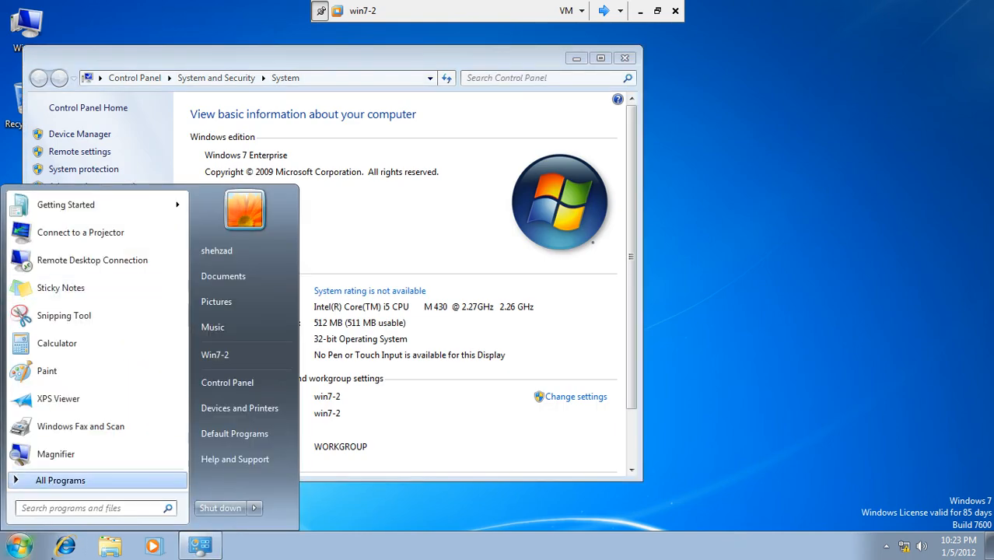
left_click(74, 509)
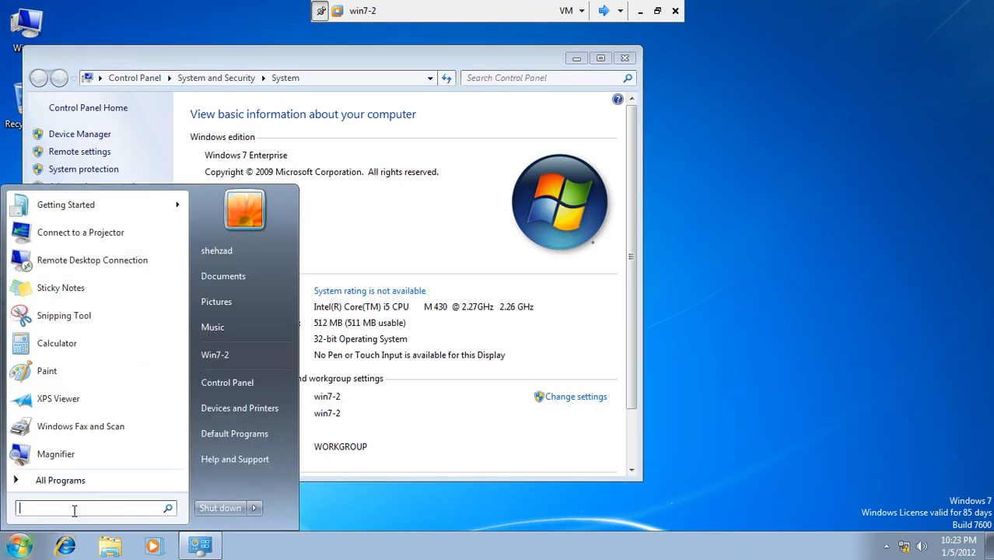
type("cmd")
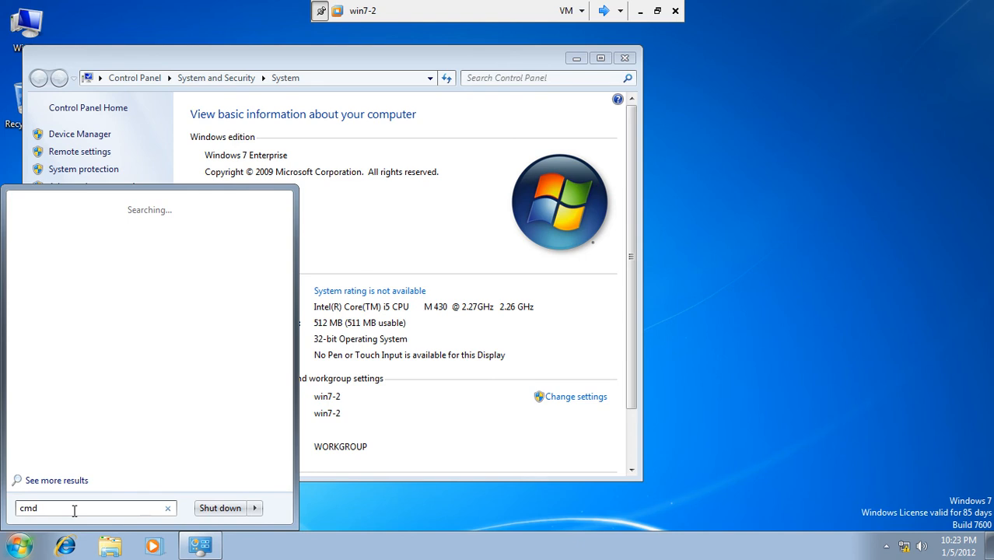
key("Return")
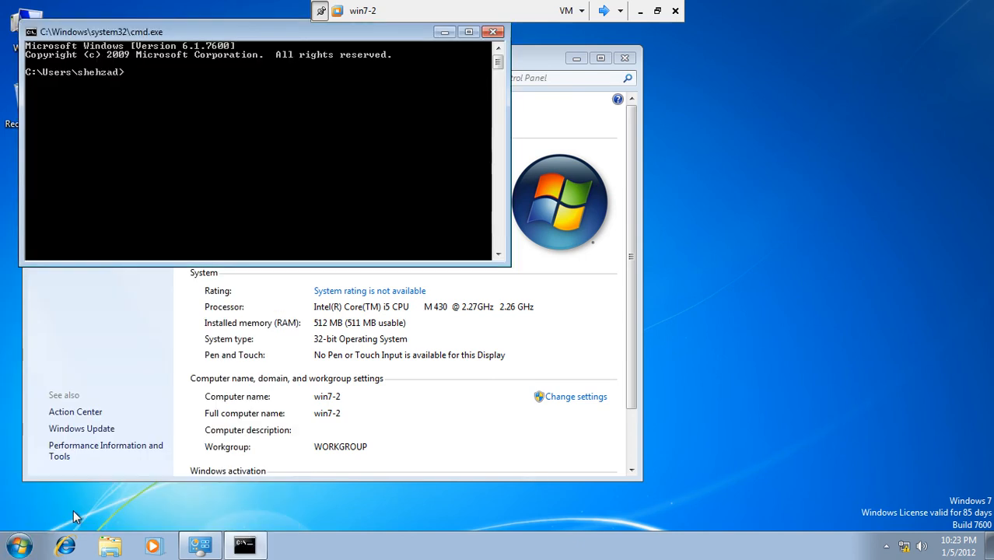
Run ipconfig and ping 192.168.10.1 to confirm connectivity, then close the command prompt.
type("ipconfig")
key("Return")
type("ping ")
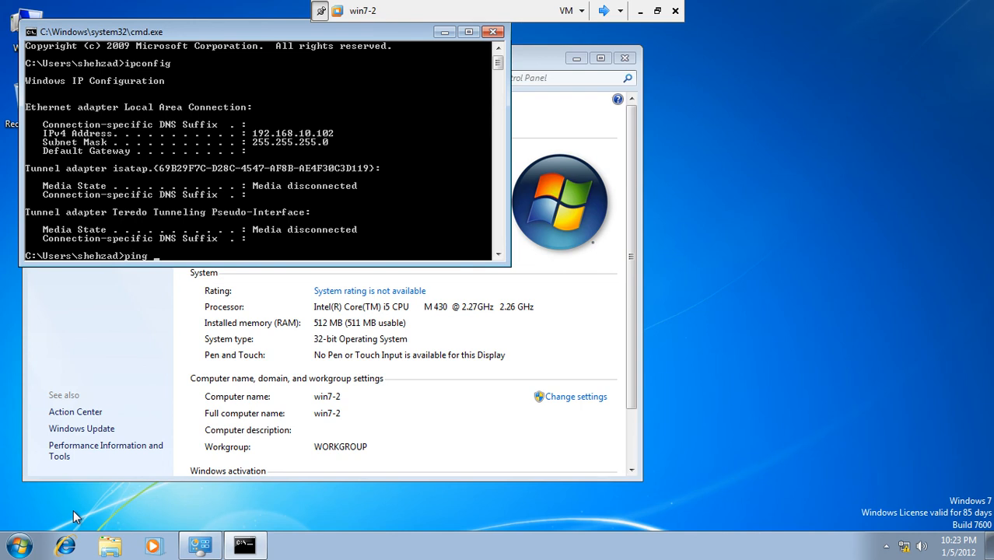
type("192.168.10.1")
key("Return")
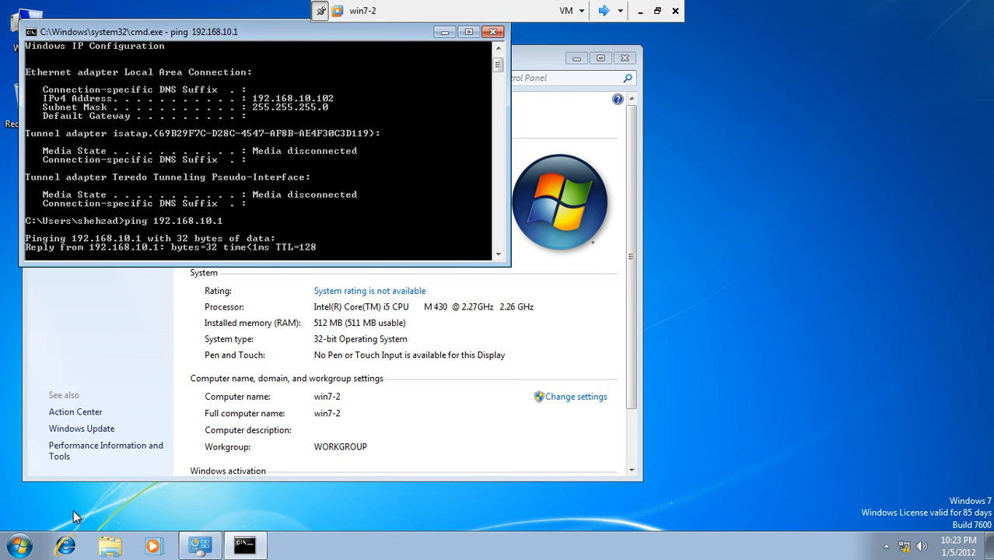
left_click(492, 32)
Change the computer's membership from workgroup to the test.com domain.
left_click(581, 398)
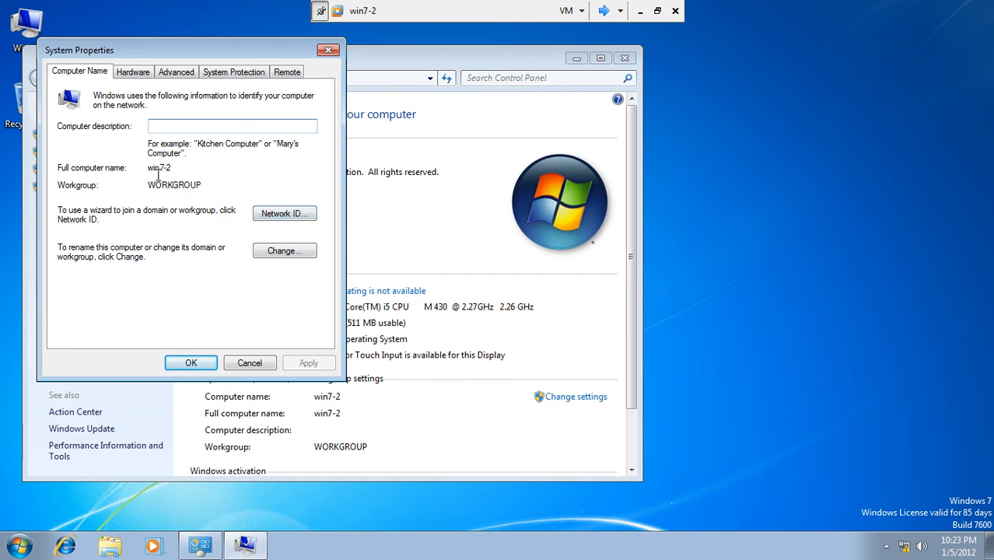
left_click(269, 253)
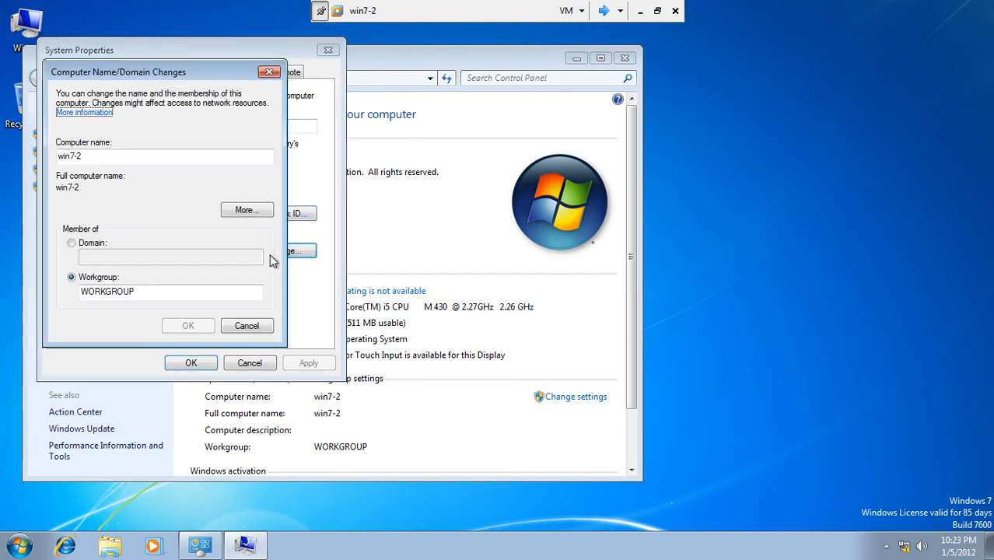
left_click(111, 245)
left_click(106, 257)
type("test.com")
left_click(171, 325)
Authenticate with the domain administrator password, accept the welcome and restart now.
type("b")
type("•••")
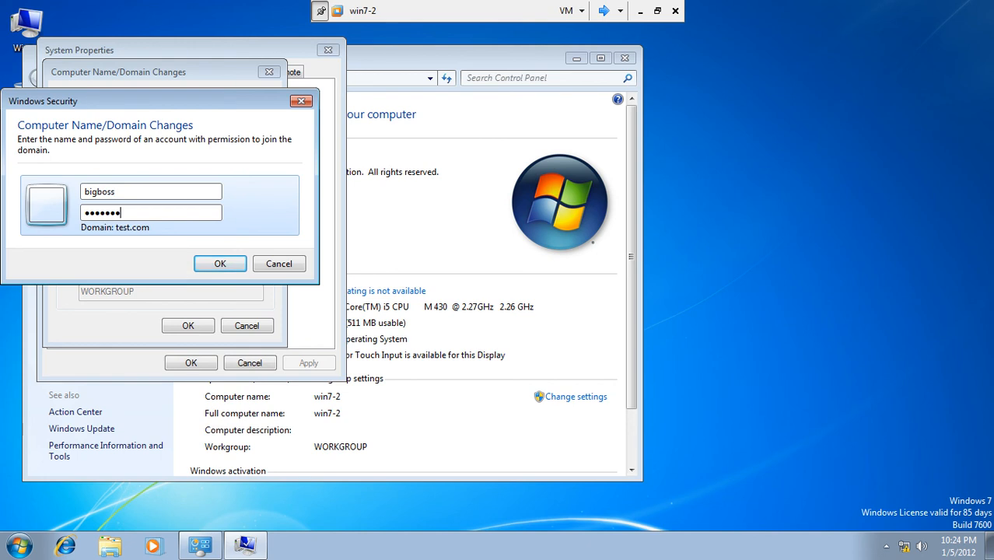
left_click(231, 263)
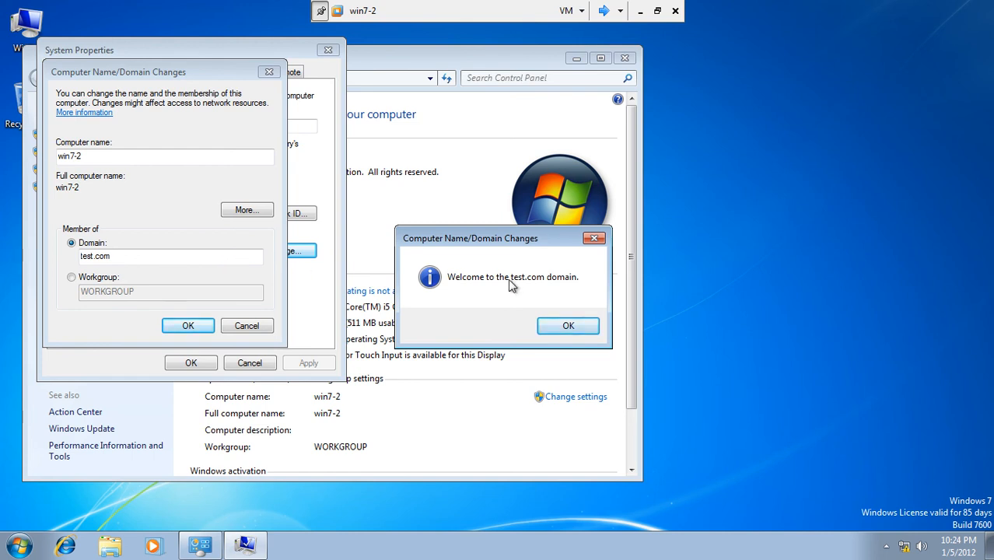
left_click(565, 328)
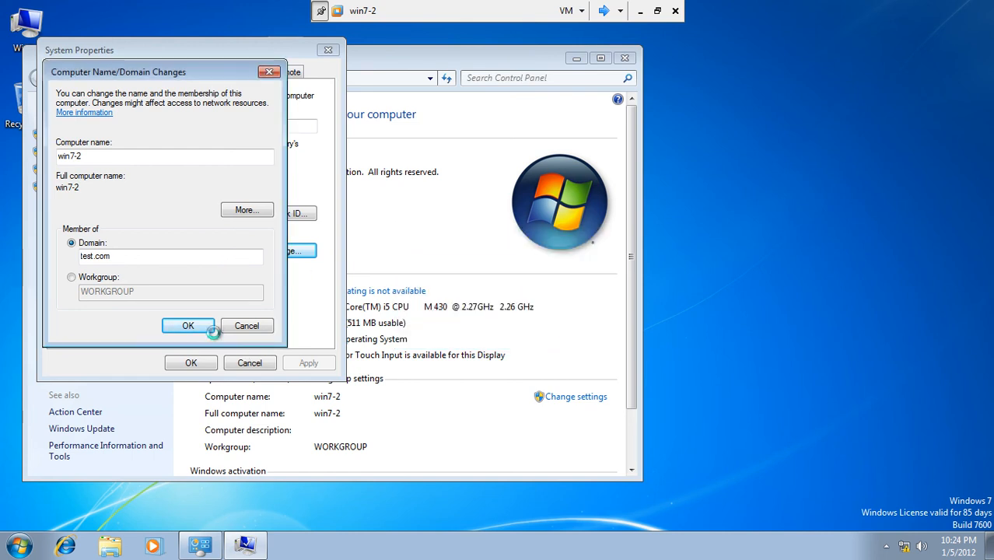
left_click(200, 325)
left_click(585, 292)
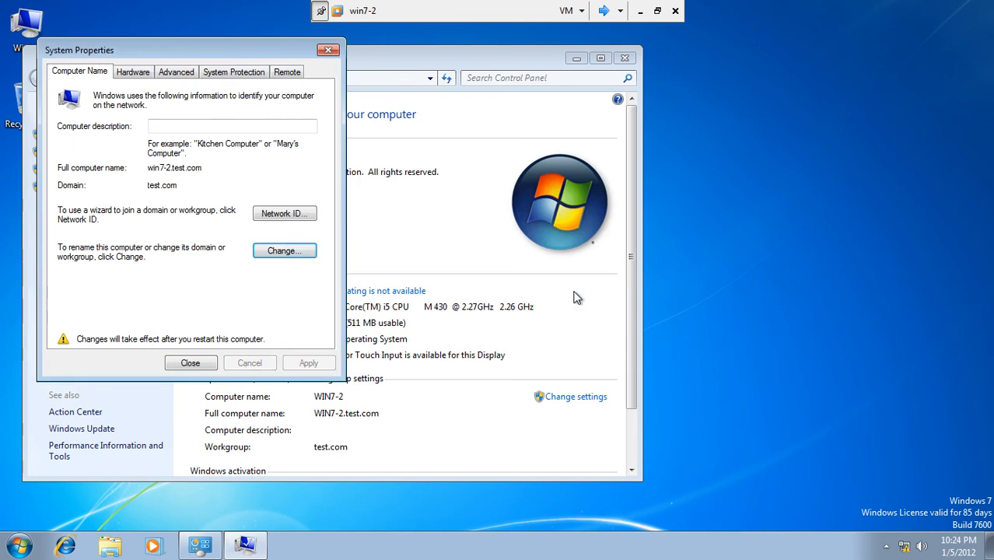
left_click(190, 363)
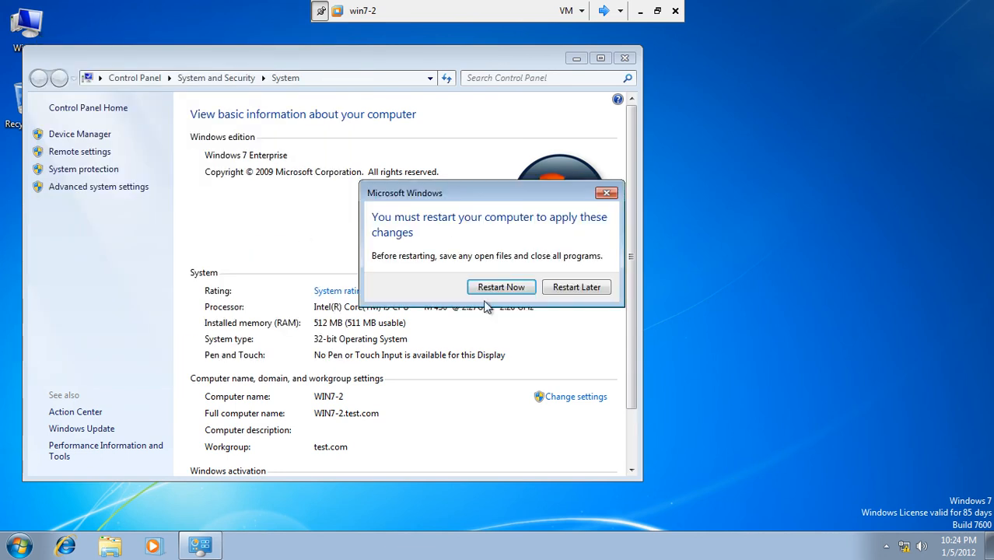
left_click(494, 287)
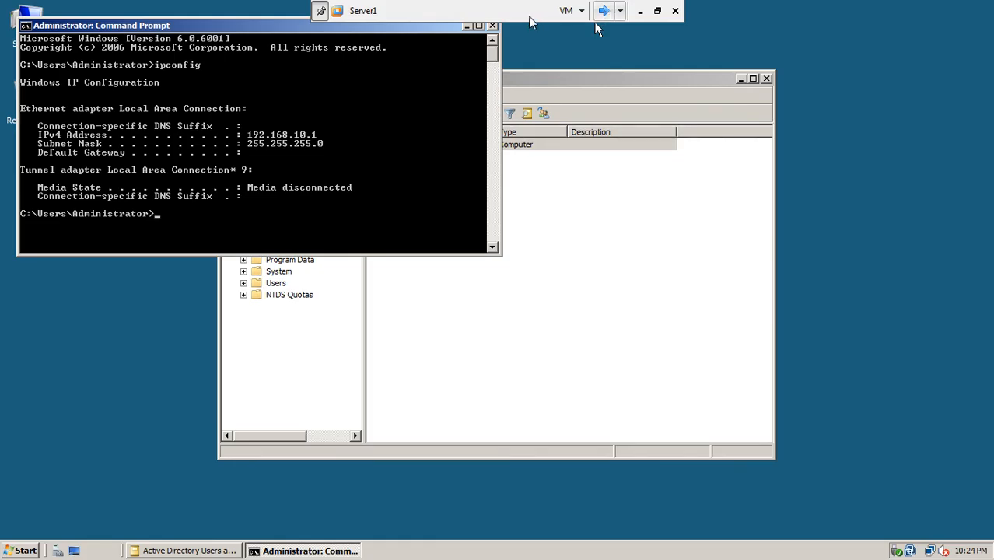
Close Server1's command prompt and refresh the ISBComputers list in Active Directory Users and Computers.
left_click(492, 27)
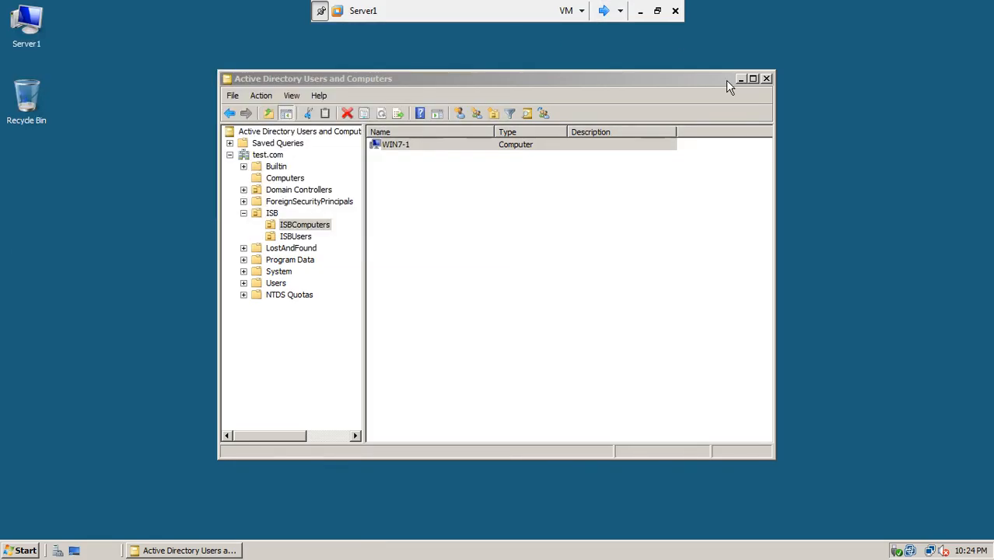
left_click(383, 113)
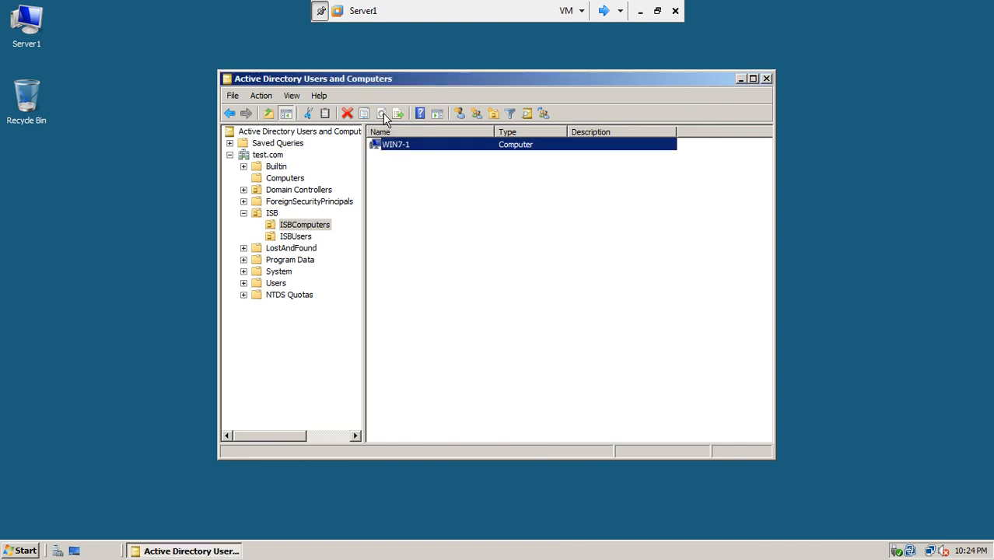
right_click(396, 181)
left_click(418, 260)
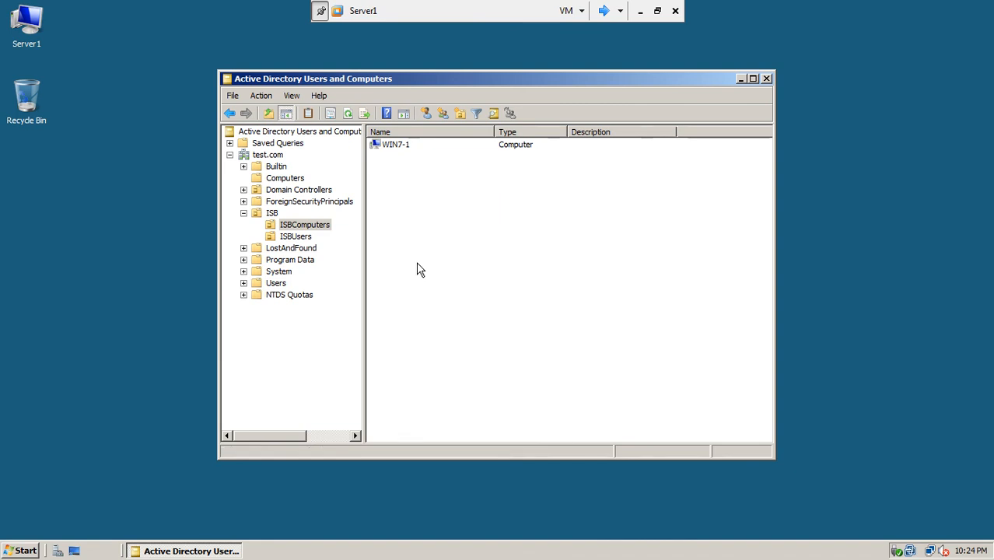
right_click(417, 269)
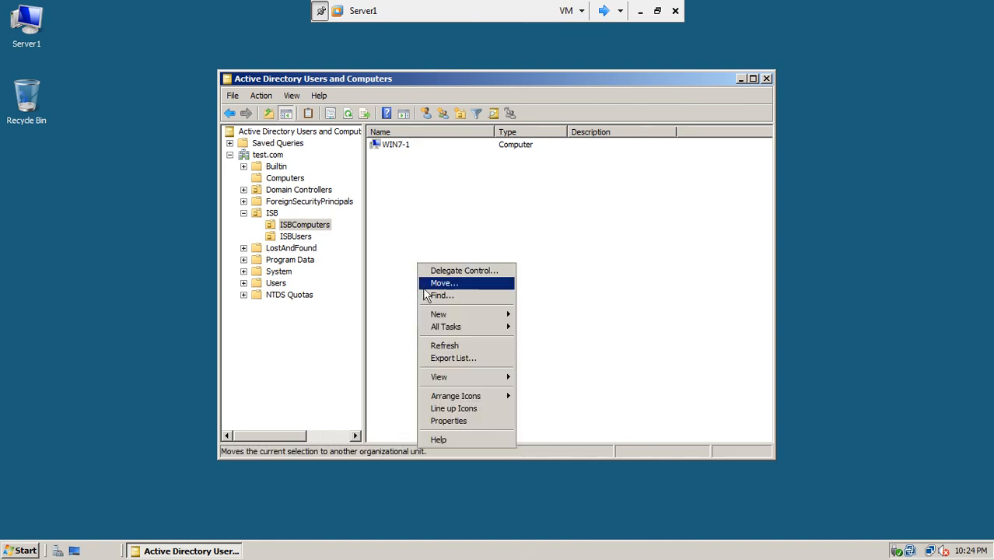
left_click(435, 342)
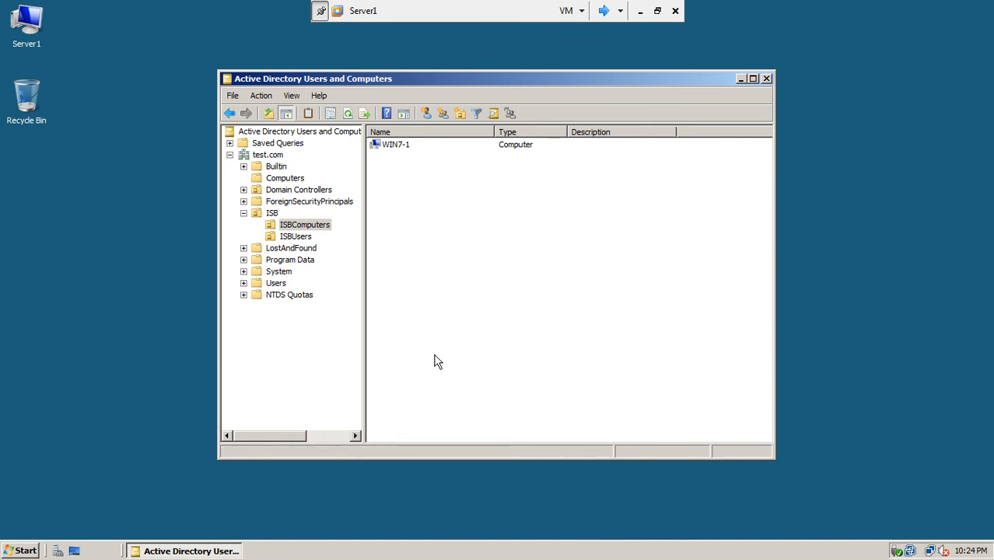
Refresh Computers and move the WIN7-2 account into ISB > ISBComputers.
left_click(283, 179)
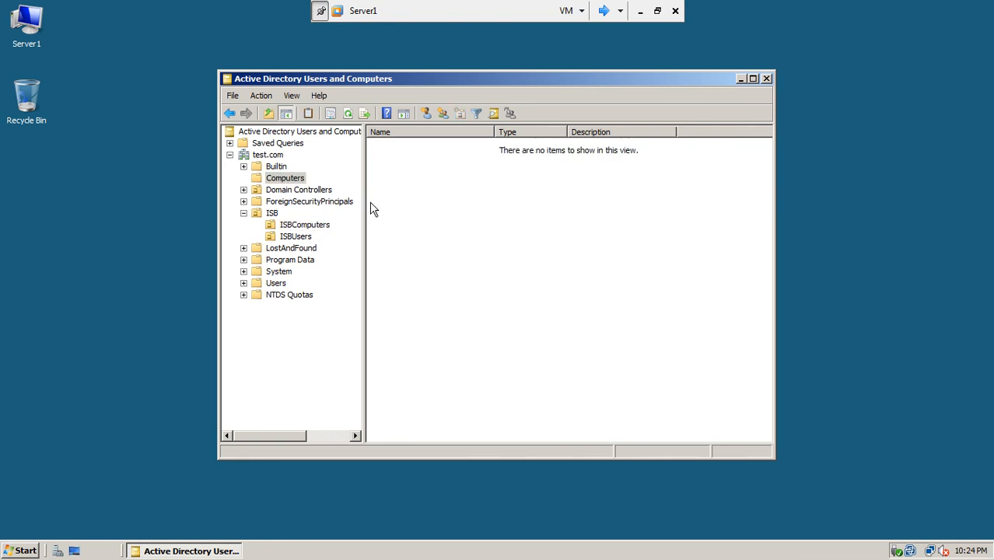
right_click(403, 206)
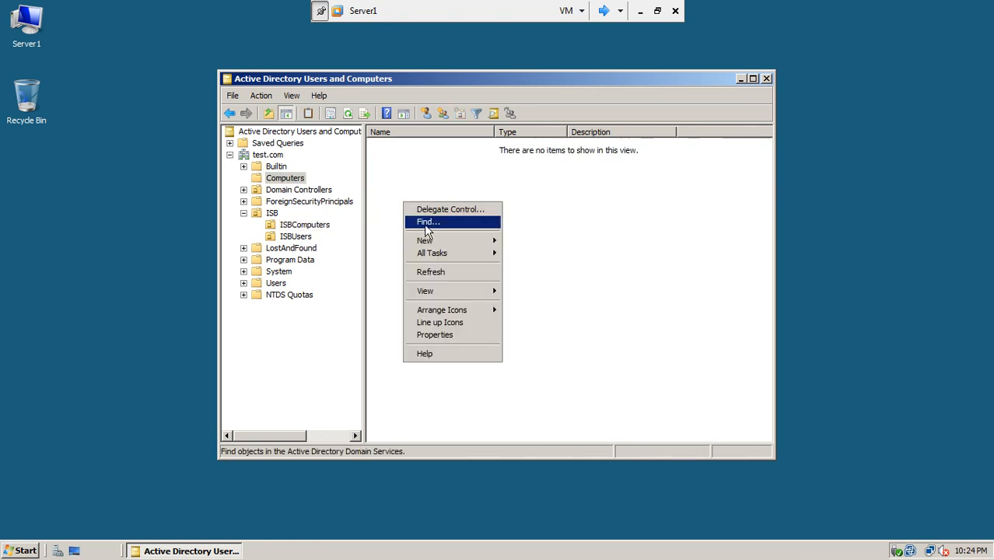
left_click(430, 271)
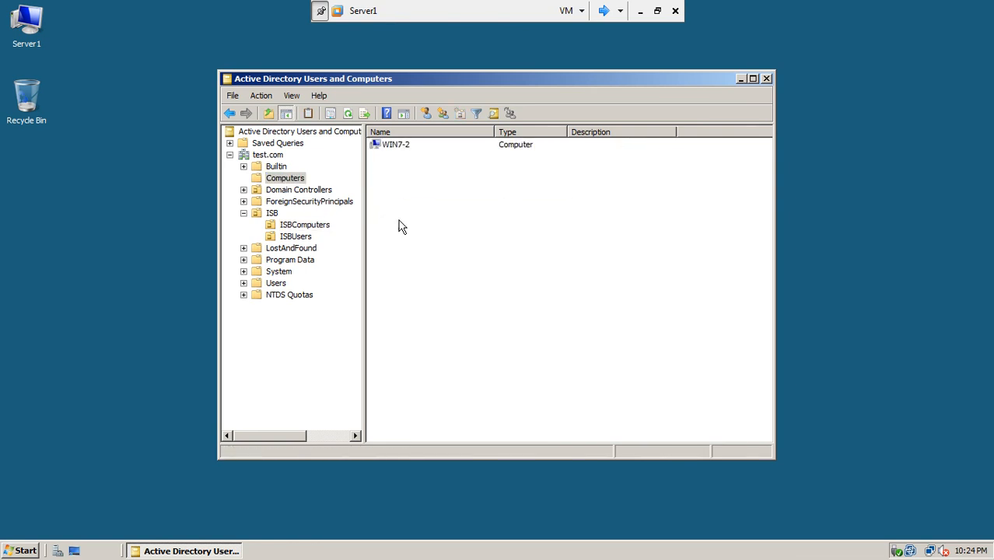
left_click(388, 151)
right_click(386, 151)
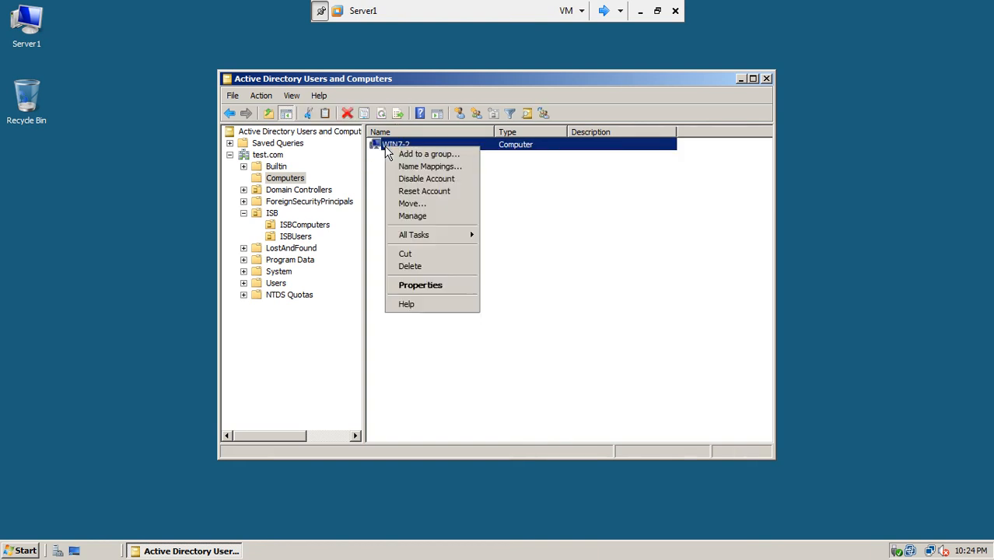
left_click(423, 205)
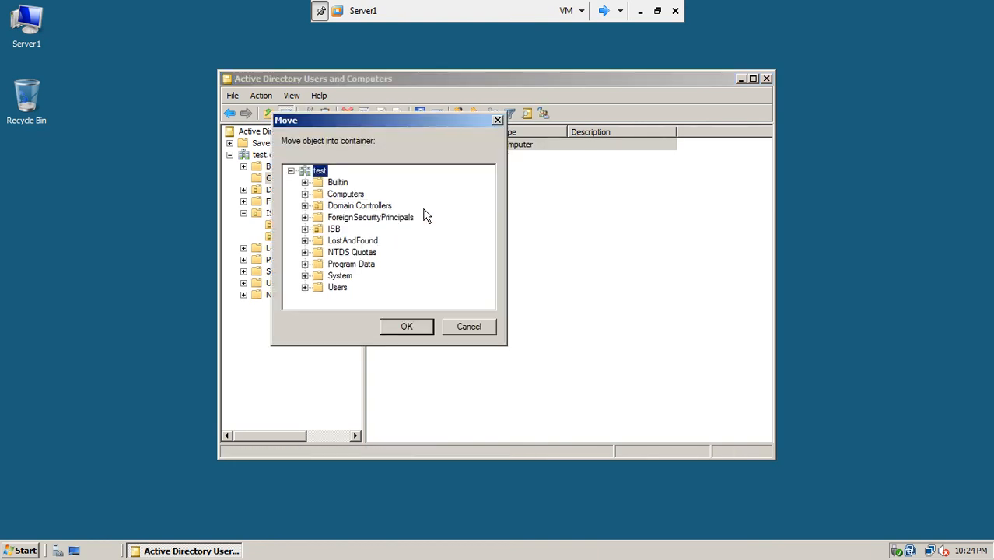
left_click(305, 230)
left_click(358, 243)
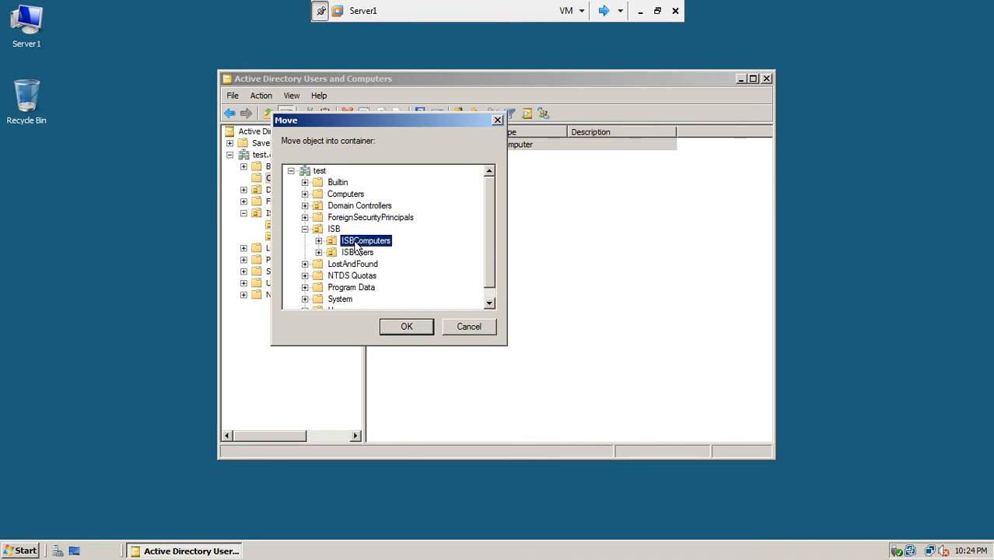
left_click(394, 332)
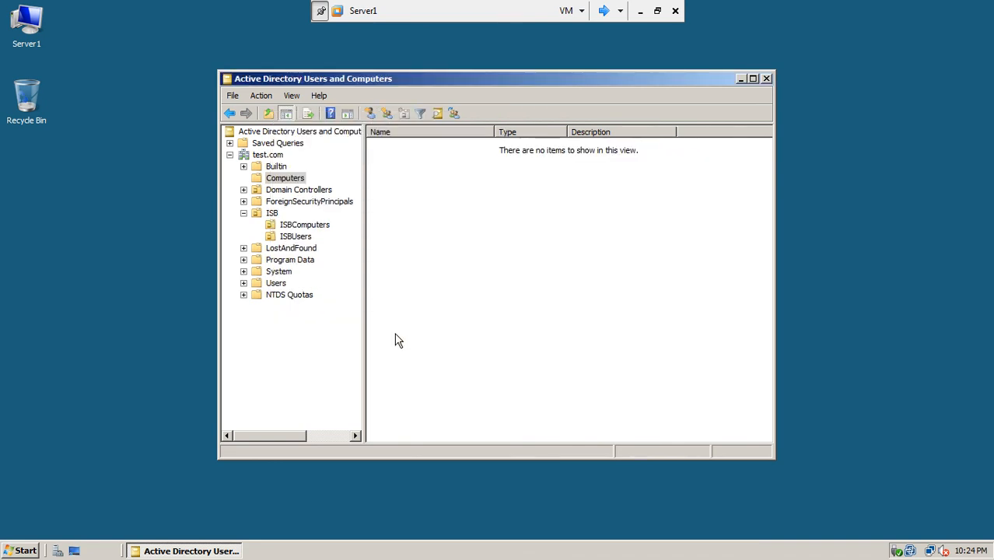
Verify ISBComputers now lists WIN7-2, then leave the virtual machine for the host desktop.
left_click(302, 227)
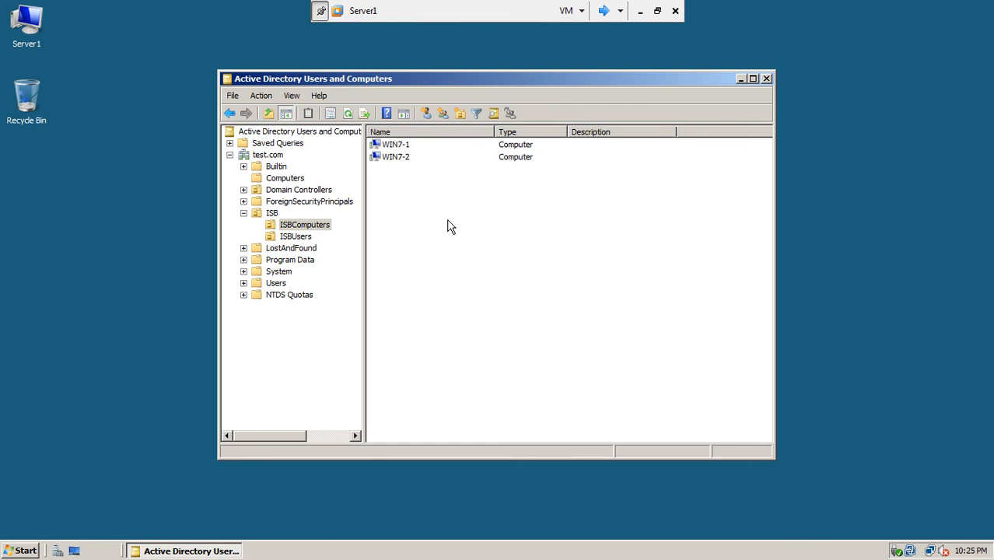
left_click(300, 238)
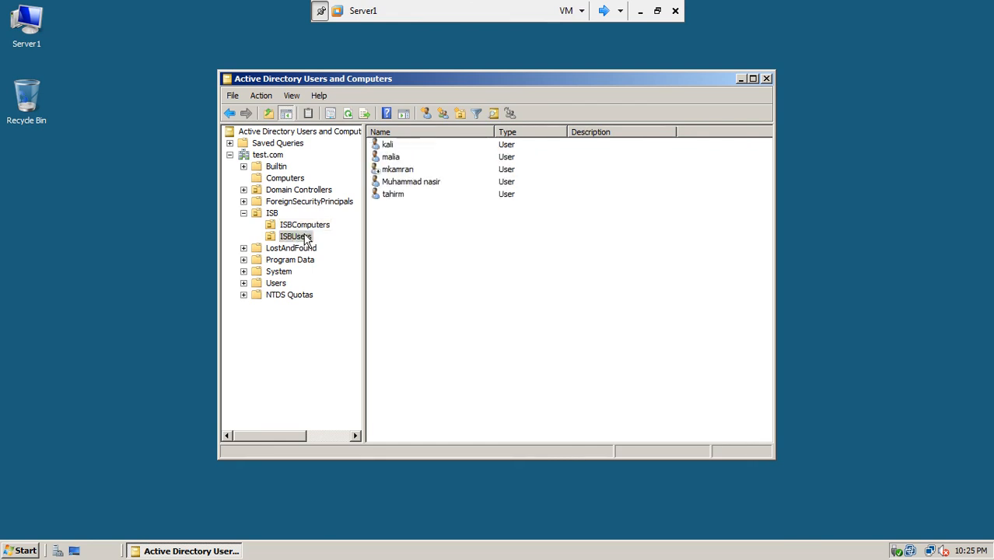
left_click(314, 226)
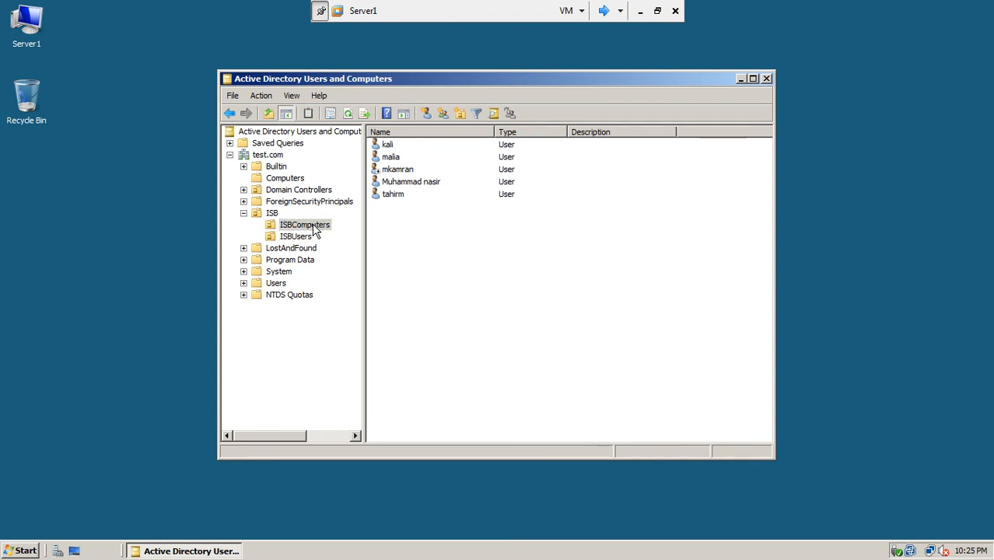
left_click(640, 10)
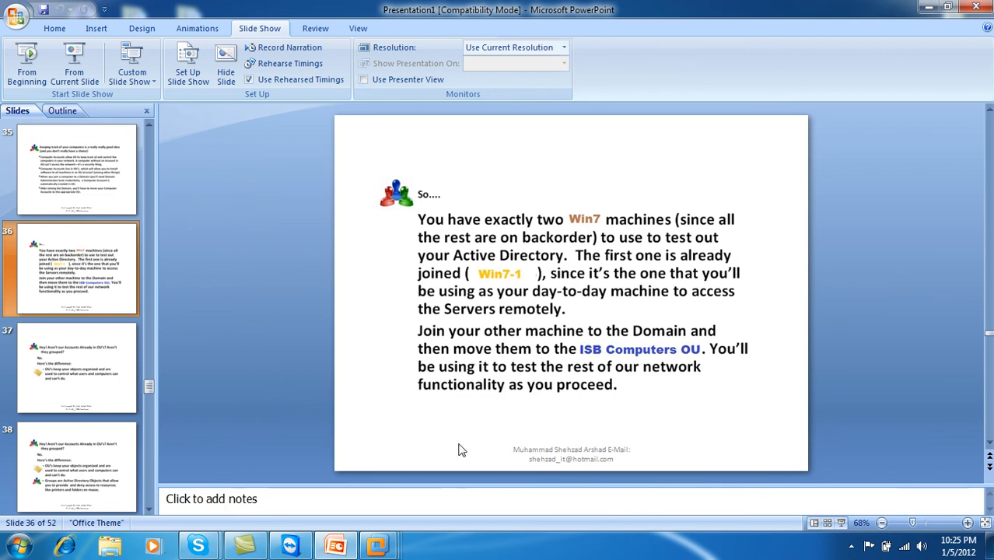
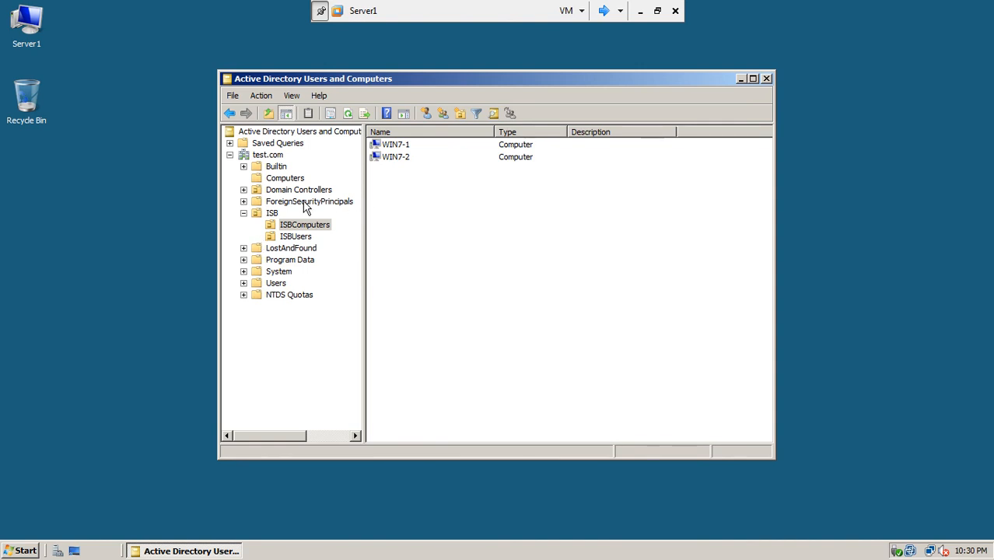
Show the five users in Server1's ISBUsers OU, then switch to the Server2 virtual machine.
left_click(301, 234)
left_click(302, 227)
left_click(304, 235)
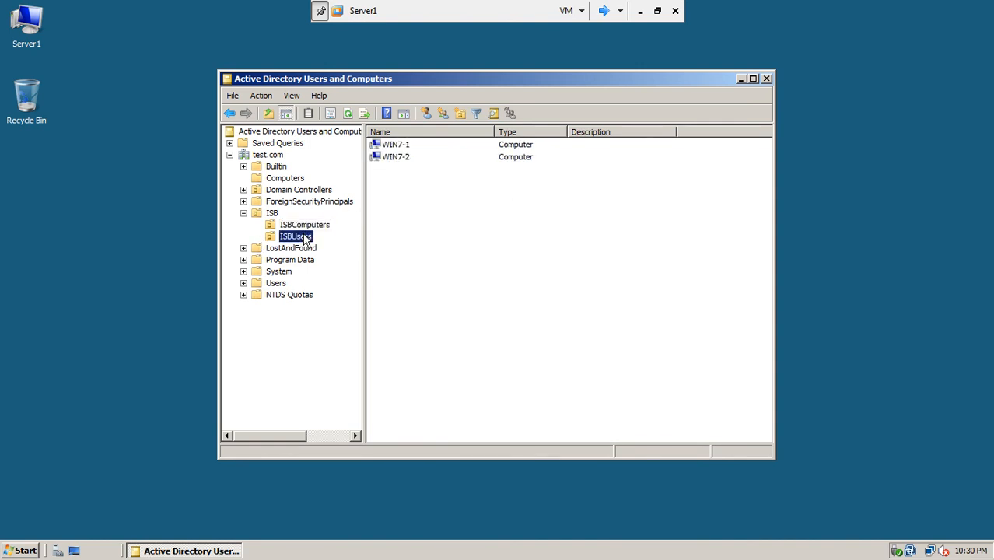
left_click(604, 10)
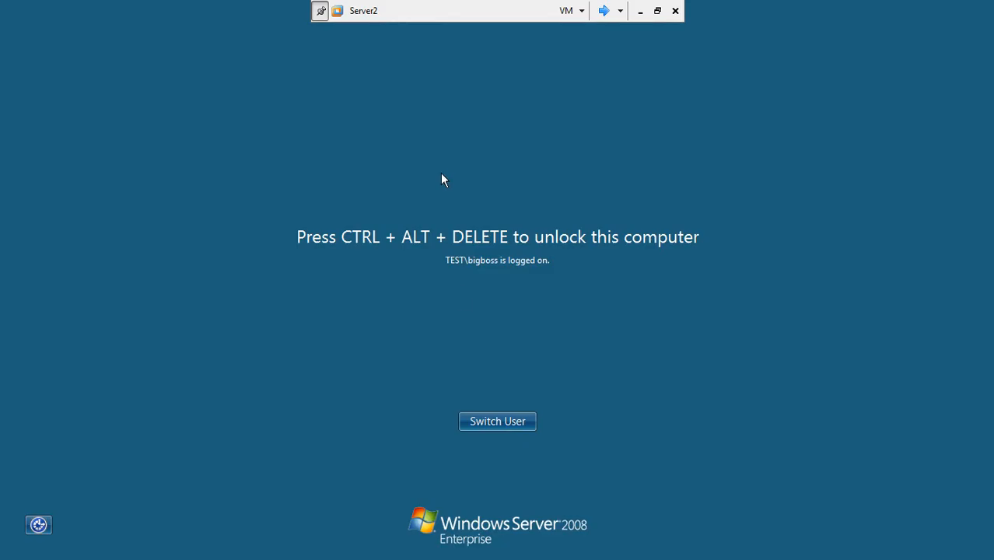
Unlock Server2 with the account password and dismiss the Windows activation reminder.
key("ctrl+alt+End")
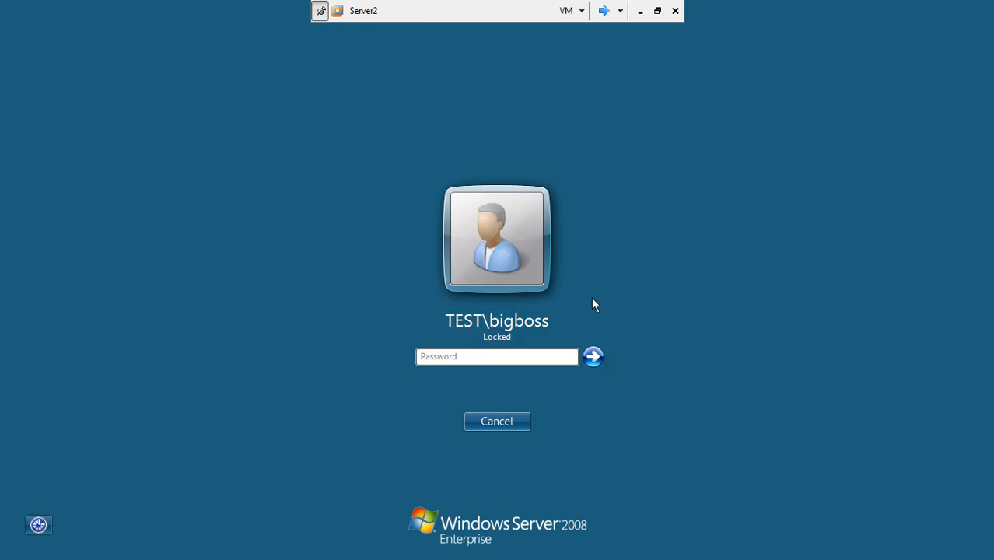
left_click(538, 356)
type("•••")
key("Return")
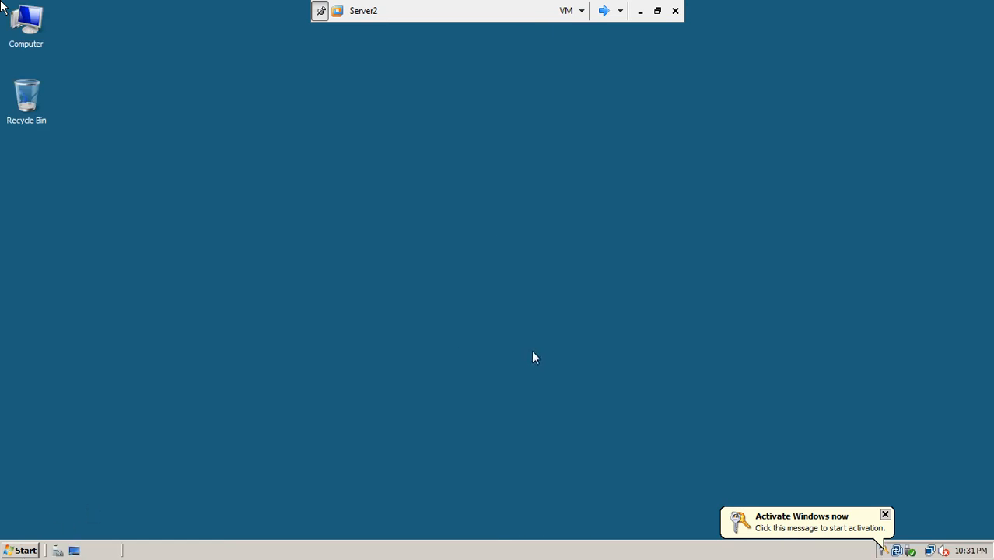
left_click(885, 514)
Launch Active Directory Users and Computers from Administrative Tools on Server2.
left_click(14, 549)
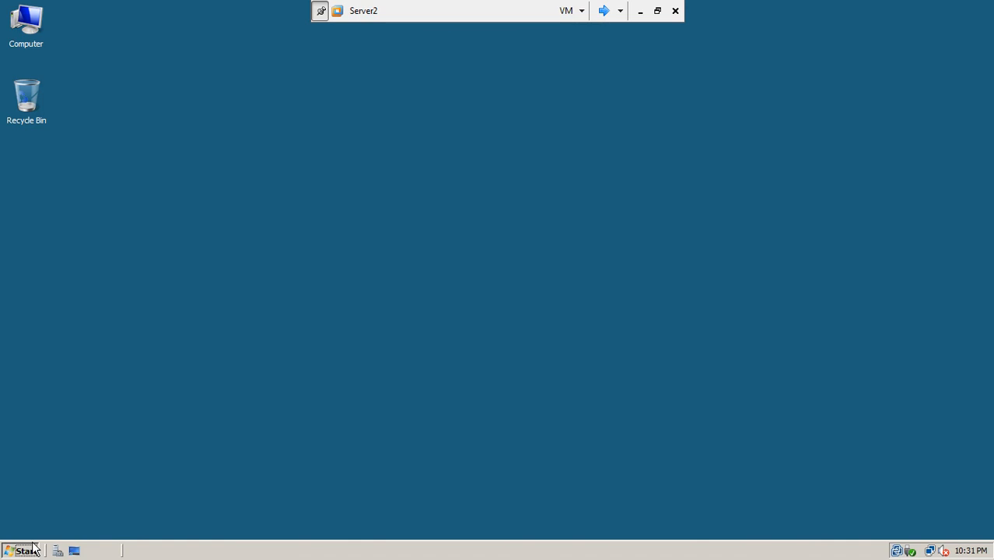
left_click(31, 549)
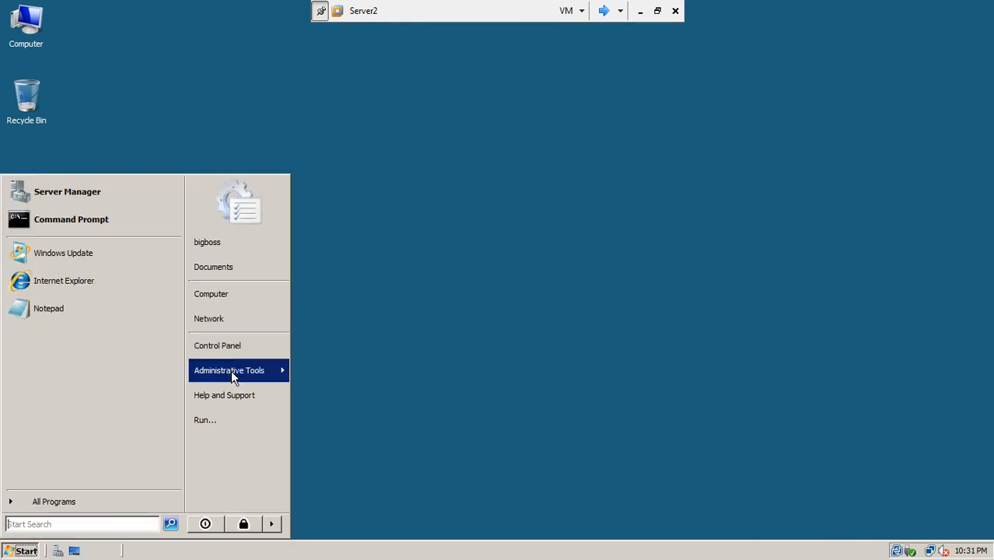
mouse_move(233, 376)
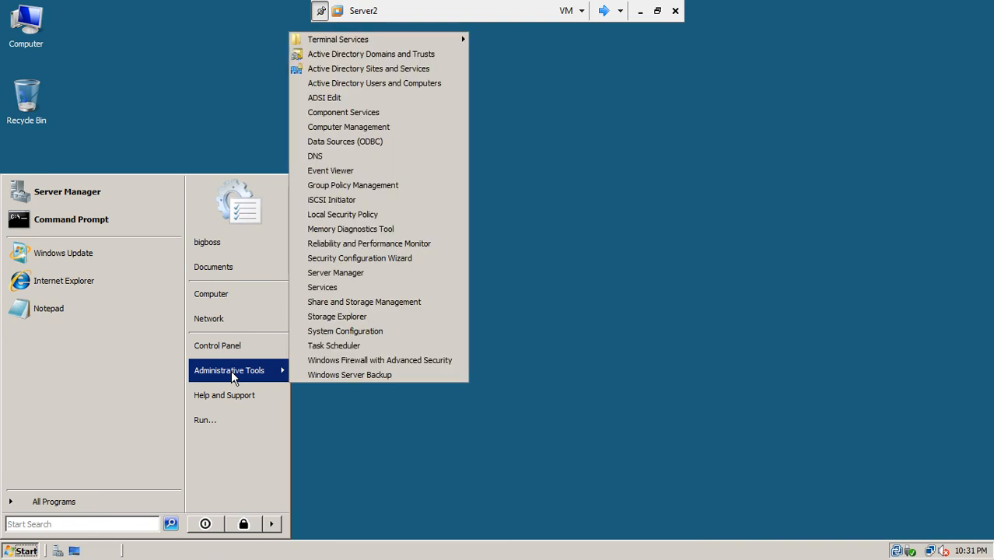
left_click(364, 82)
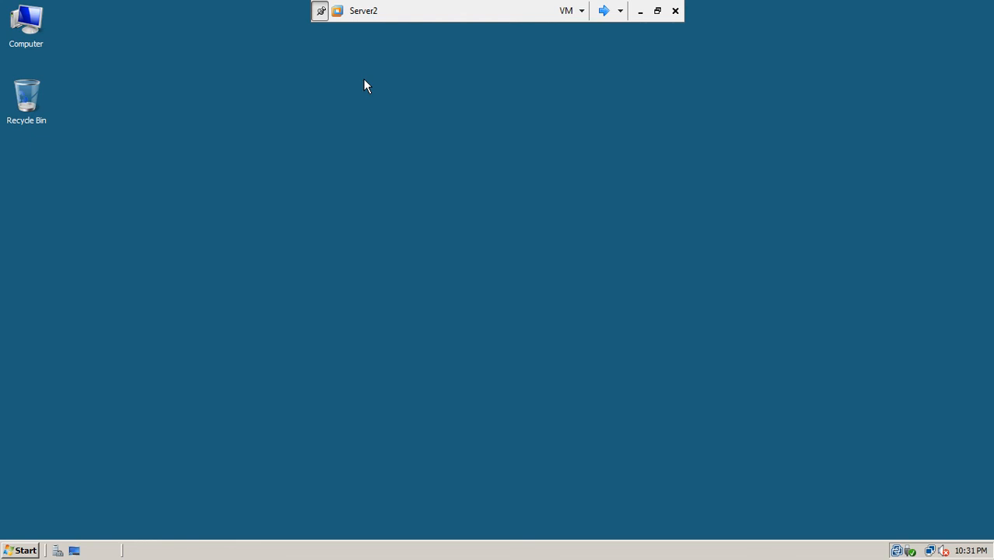
Expand ISB to view the ISBComputers and ISBUsers contents, then switch to win7-2.
right_click(364, 80)
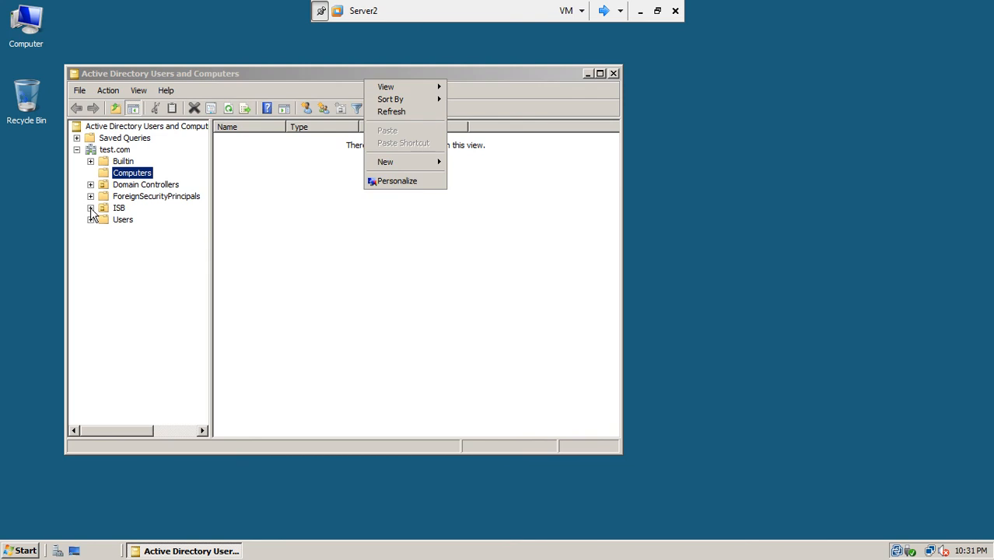
left_click(91, 214)
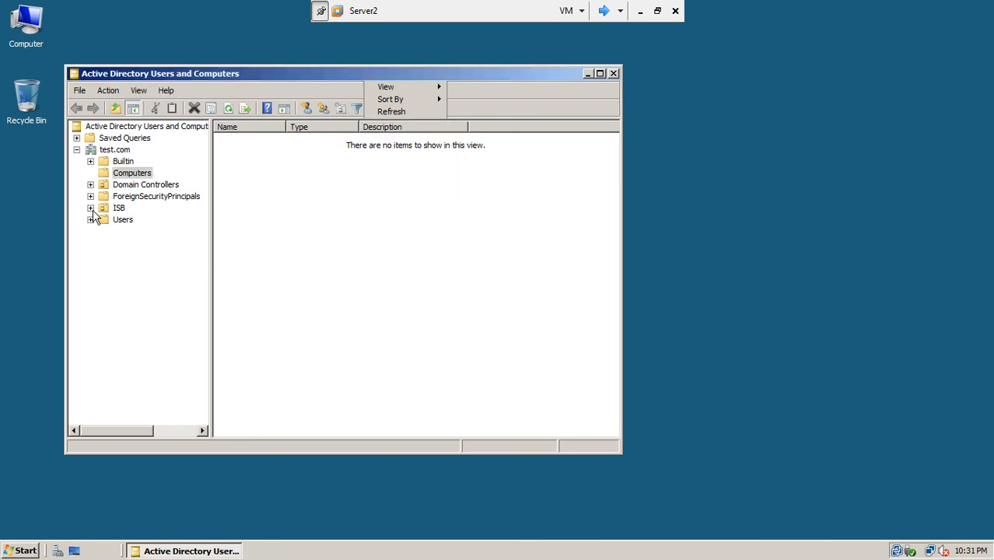
left_click(90, 209)
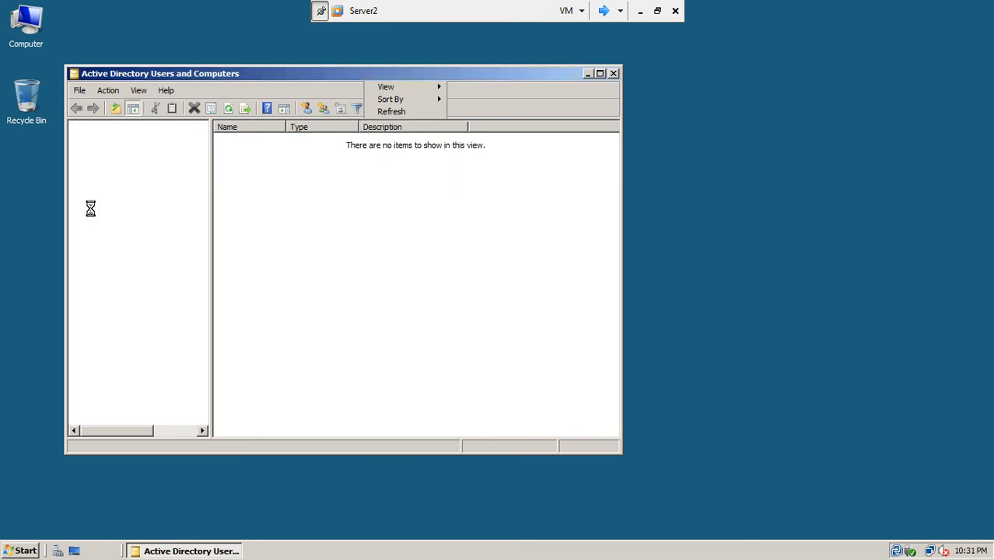
right_click(761, 205)
left_click(766, 246)
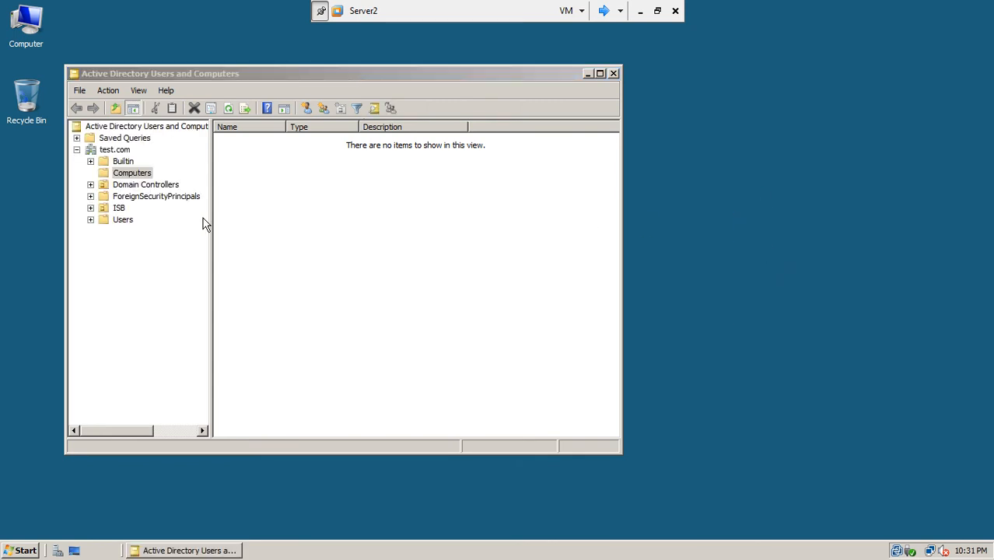
left_click(90, 207)
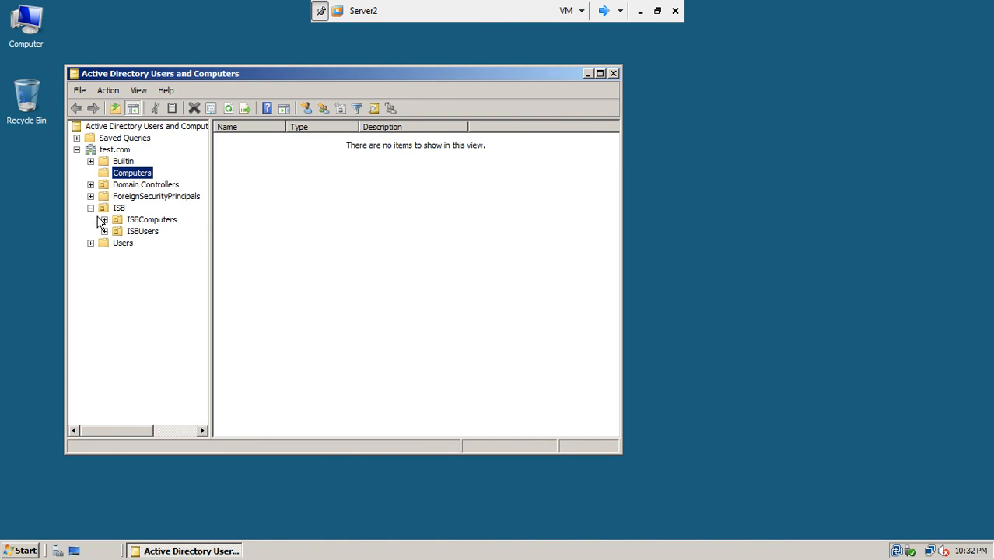
left_click(127, 220)
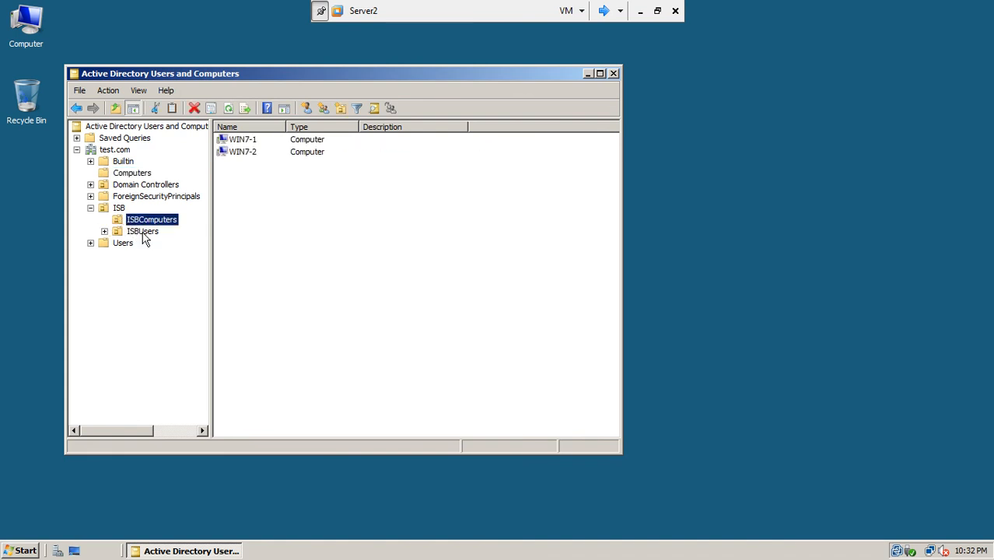
left_click(143, 232)
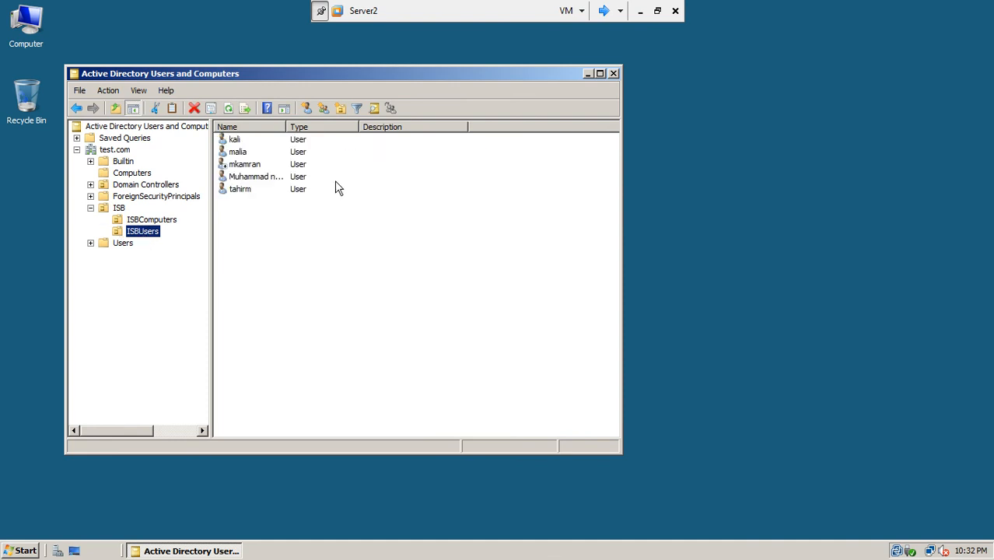
left_click(604, 12)
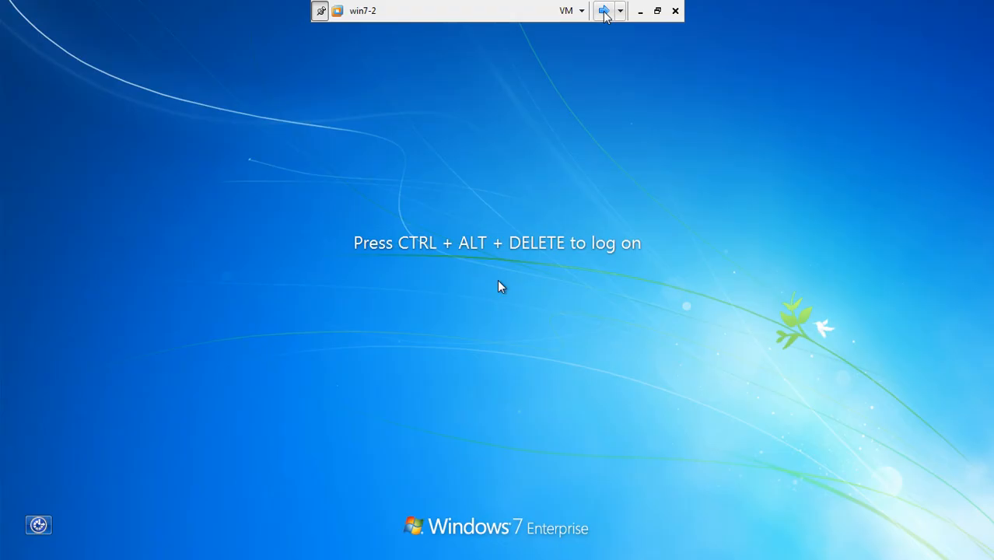
On Server1, create a Global Security group 'SalesUserse' in ISBUsers, checking the slide for the name.
left_click(602, 12)
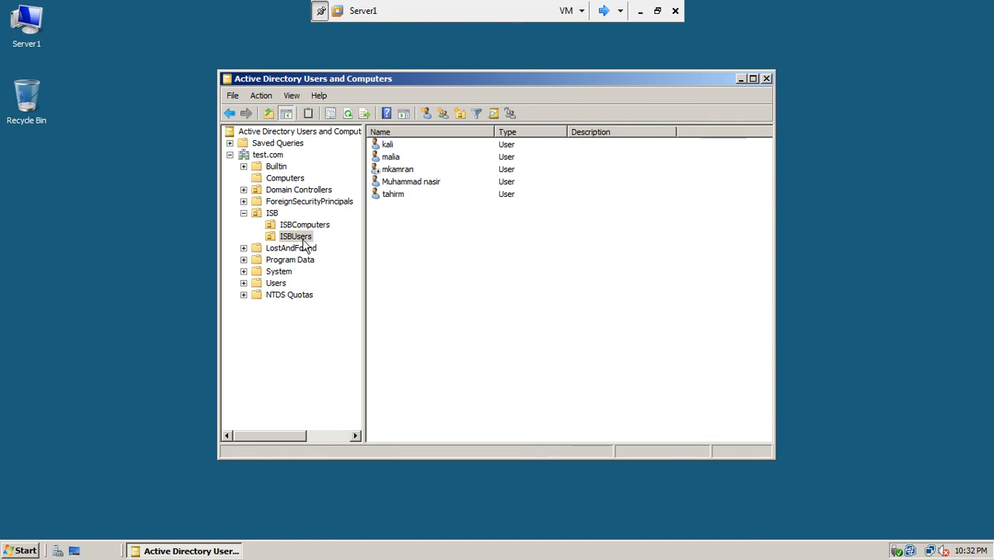
right_click(402, 265)
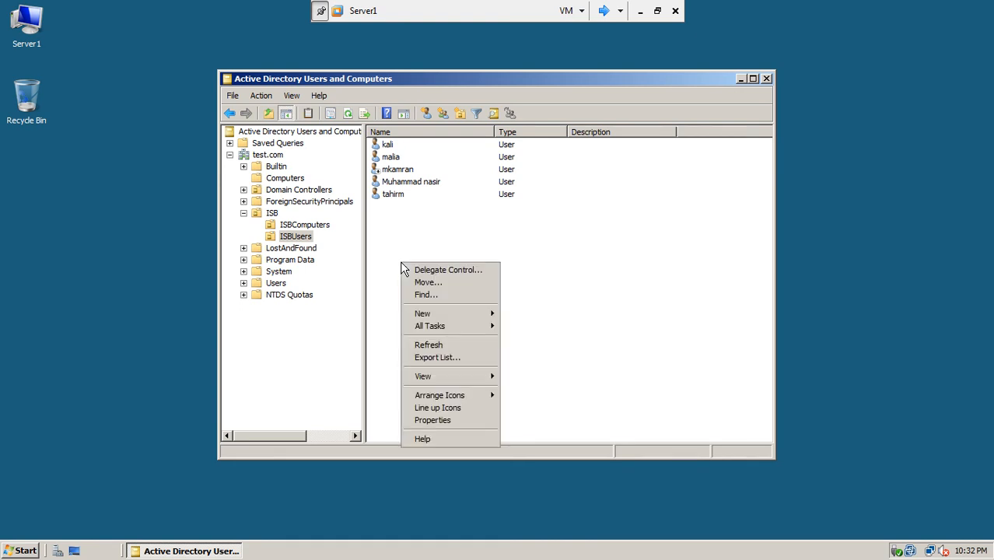
mouse_move(440, 314)
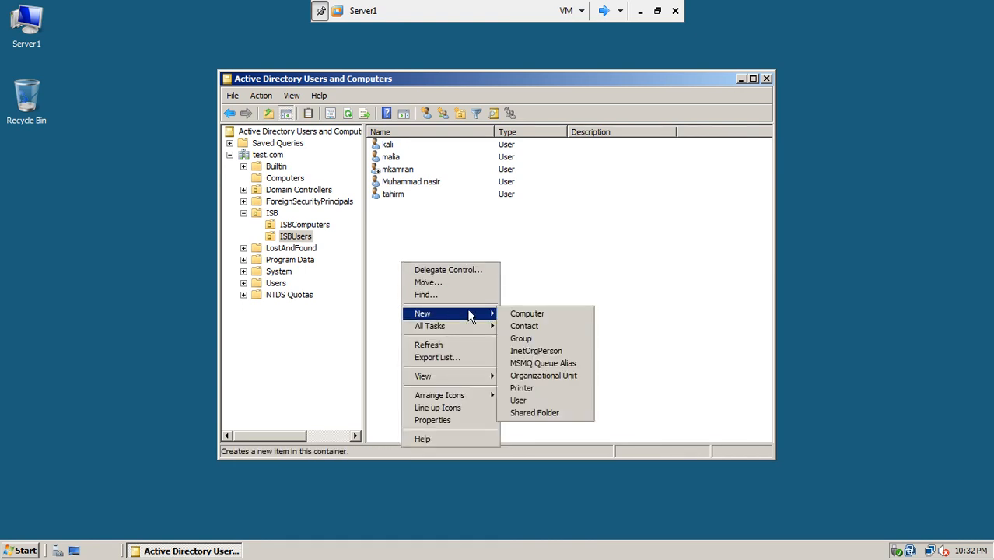
left_click(521, 338)
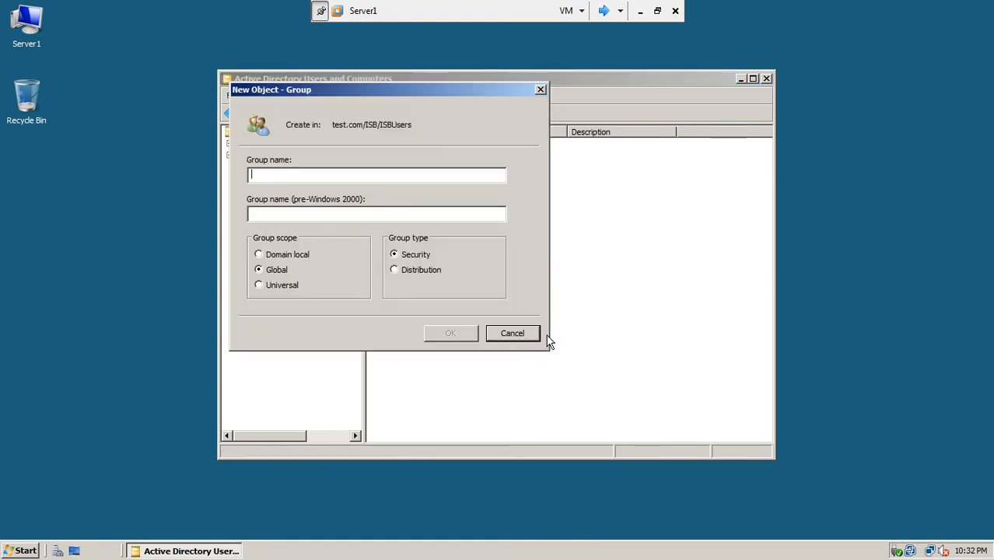
left_click(639, 10)
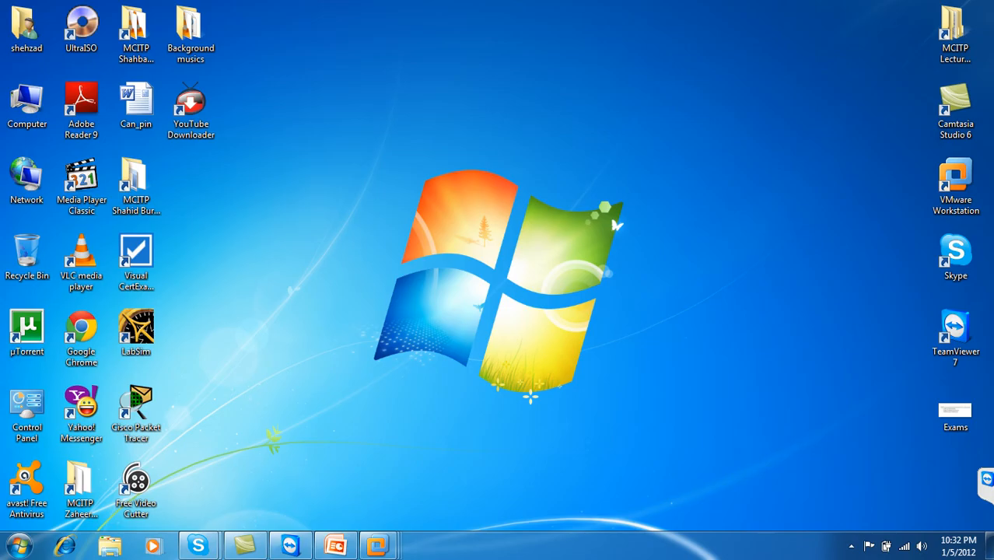
left_click(340, 547)
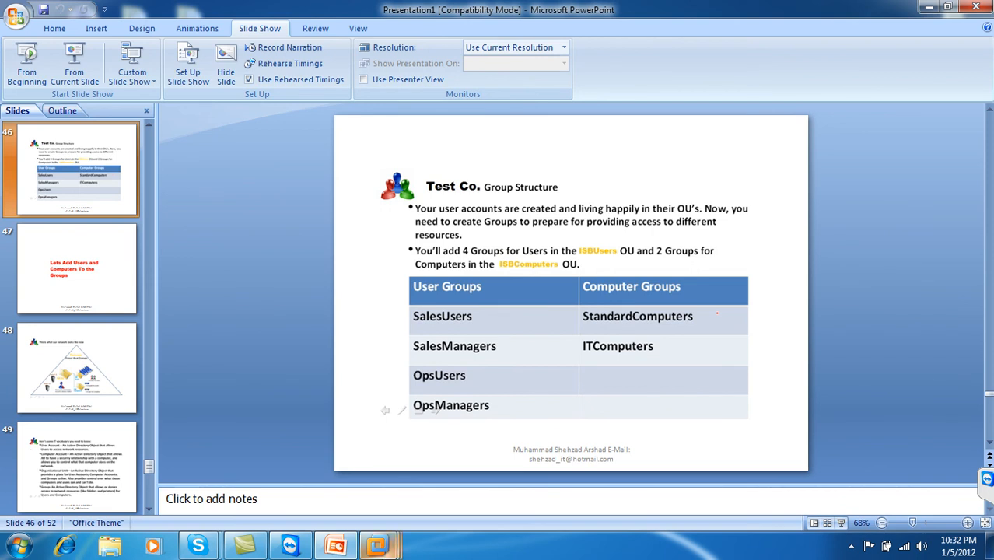
mouse_move(378, 547)
left_click(598, 465)
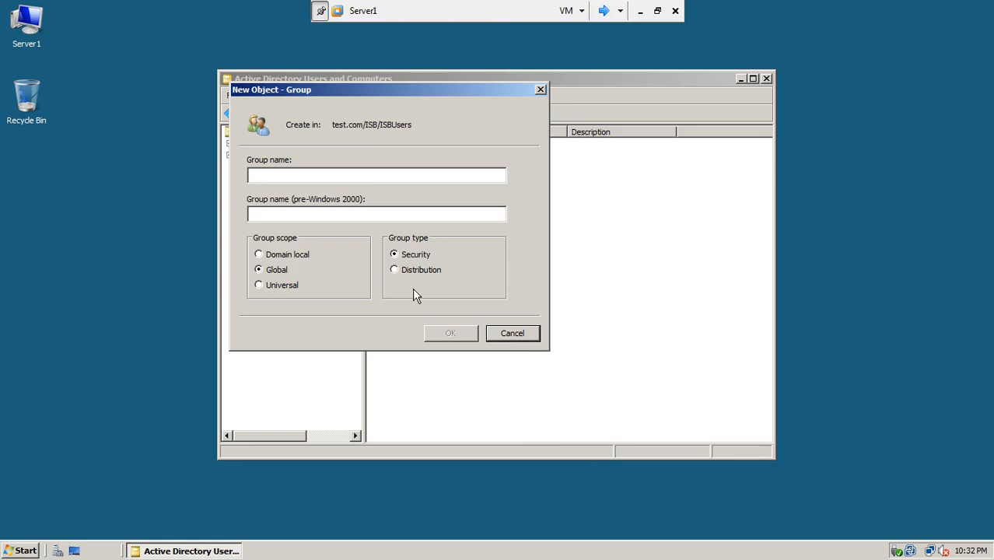
type("SalesUserse")
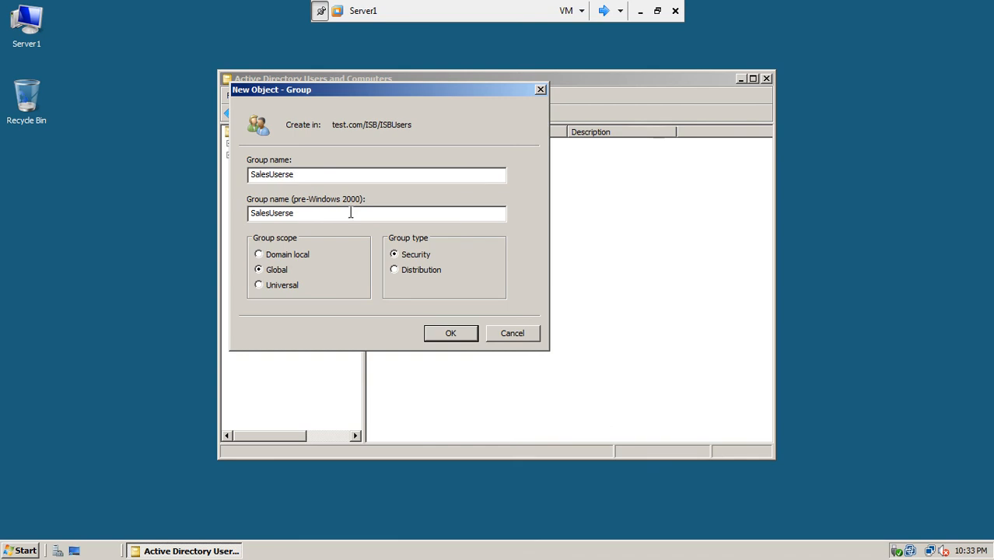
left_click(439, 333)
left_click(432, 258)
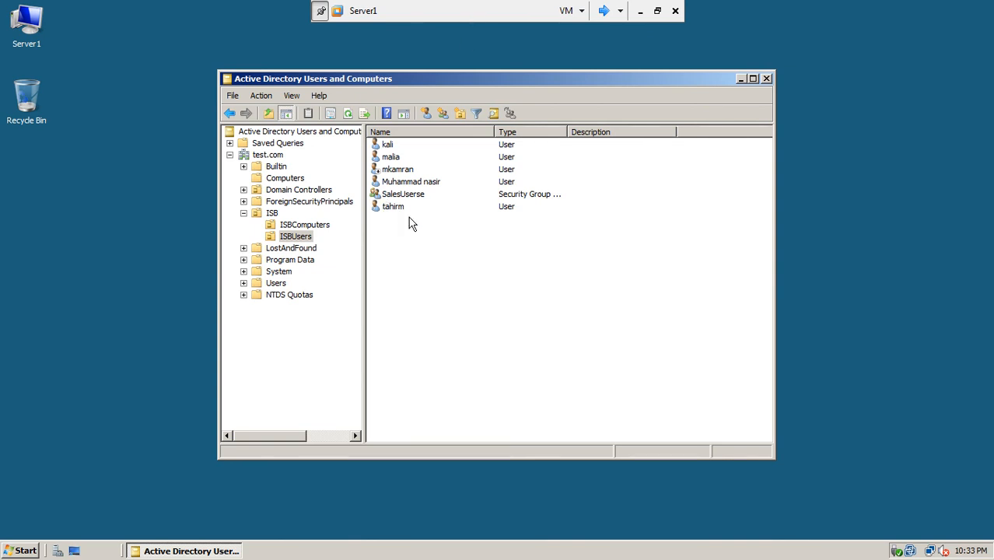
Add a second Global Security group named 'SalesManagers' to the ISBUsers OU.
right_click(398, 246)
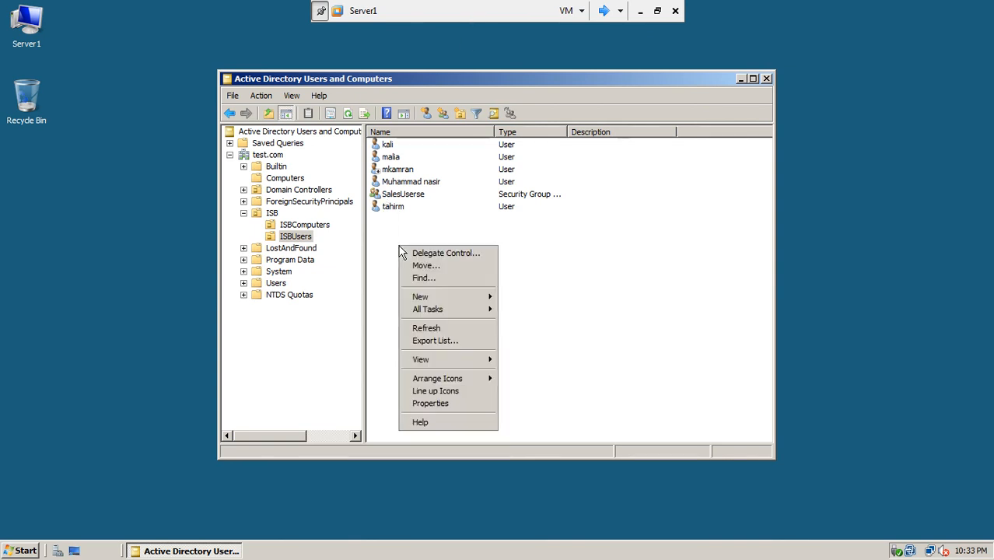
mouse_move(425, 296)
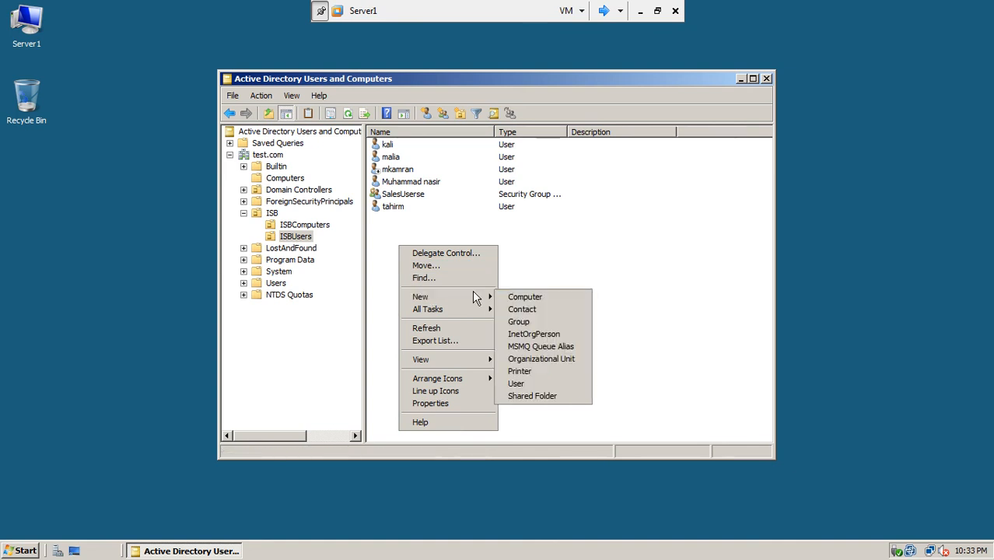
left_click(541, 323)
type("SalesManagers")
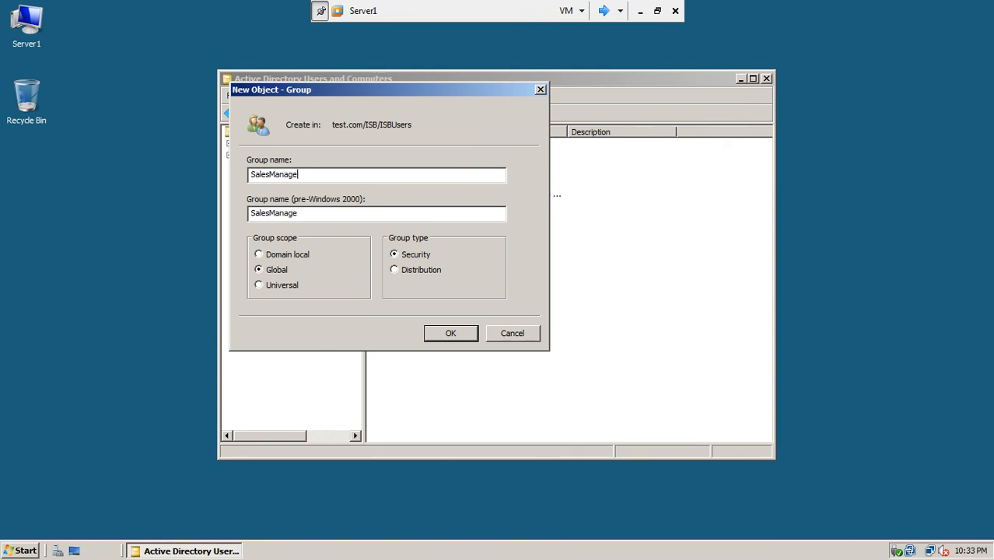
left_click(451, 334)
left_click(424, 298)
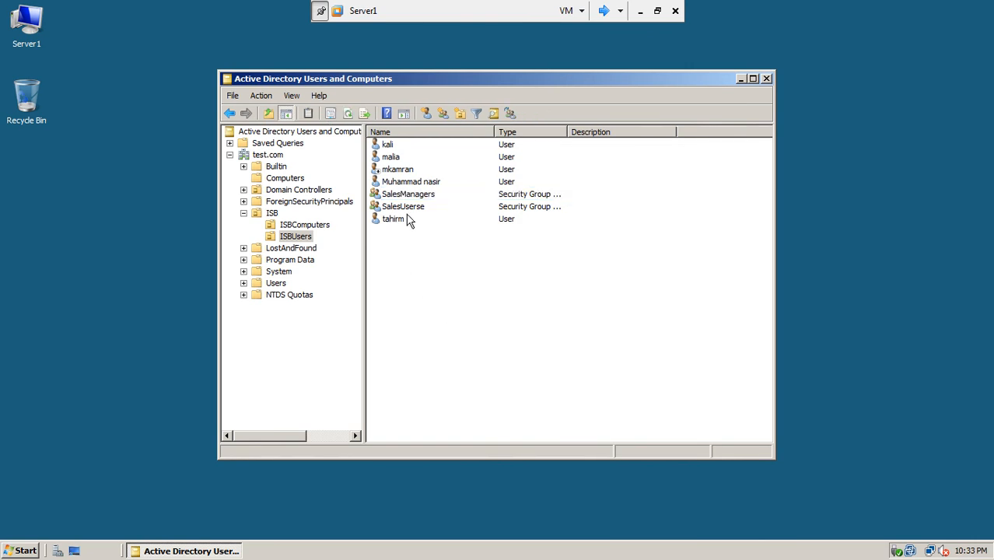
double_click(391, 195)
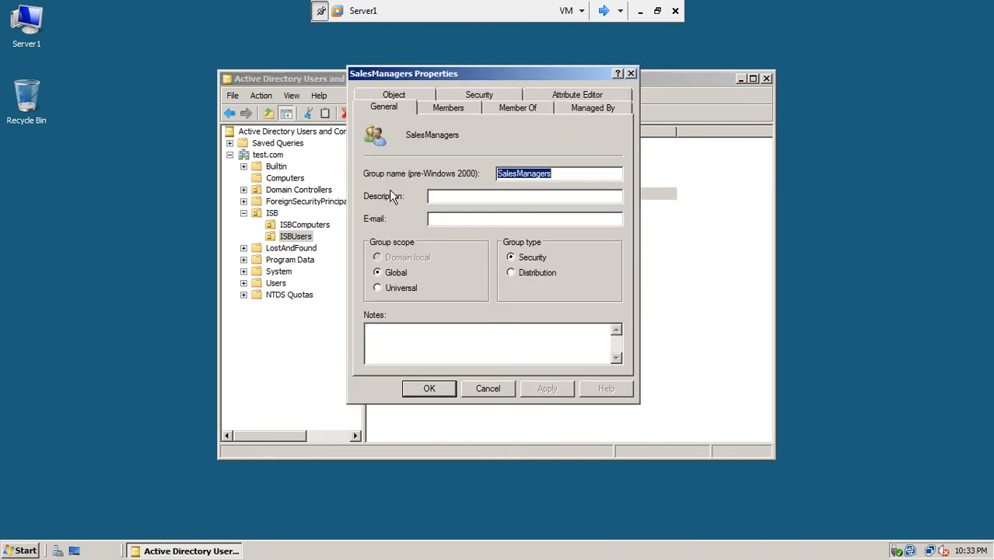
left_click(440, 109)
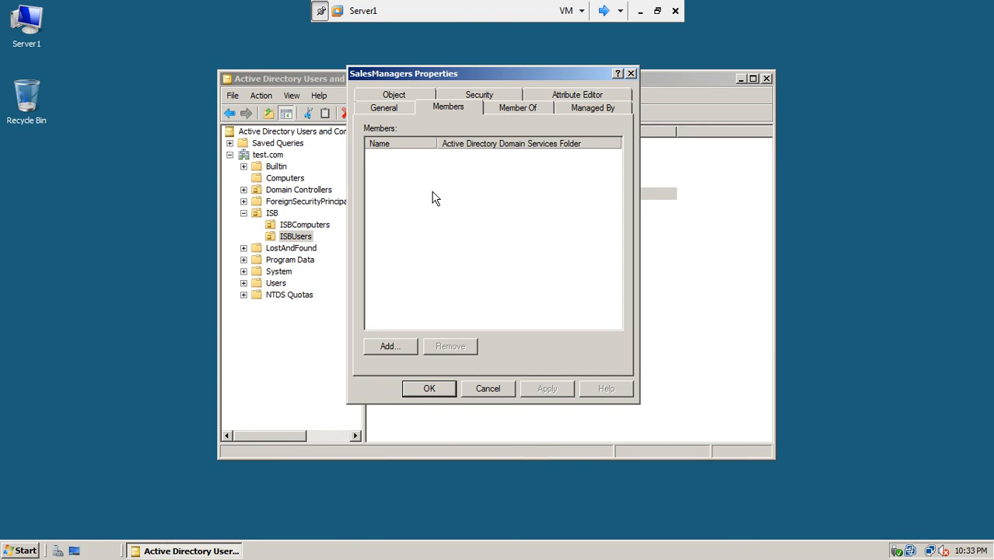
left_click(503, 108)
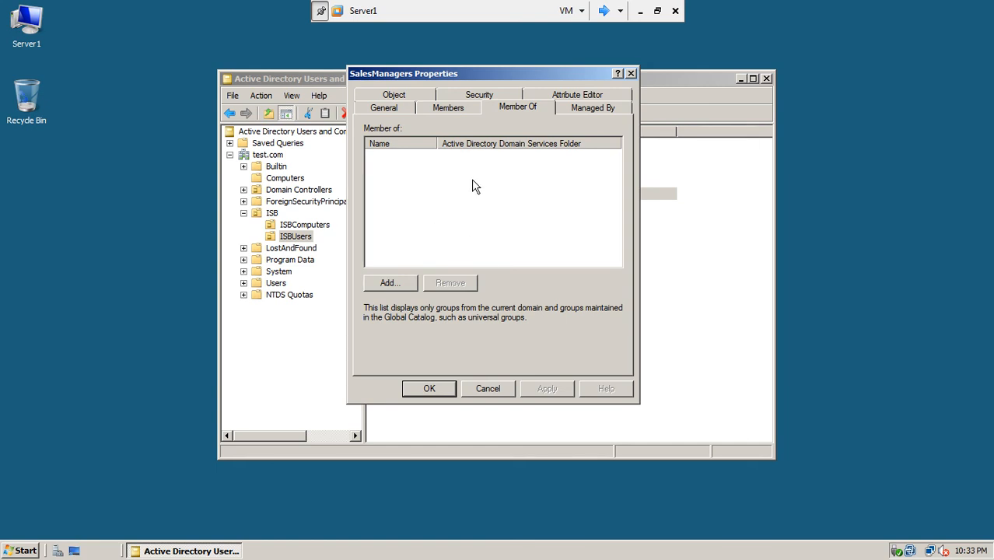
left_click(455, 114)
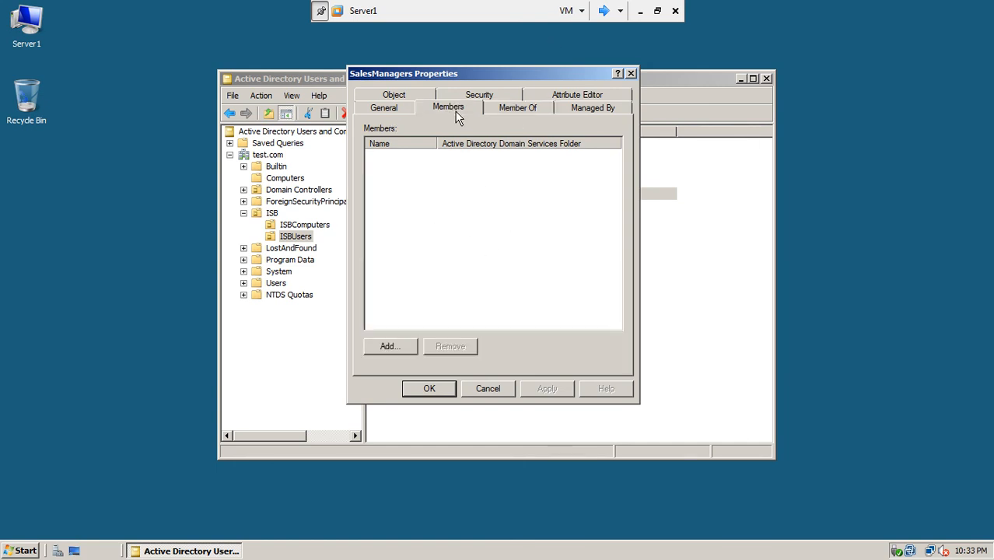
left_click(630, 74)
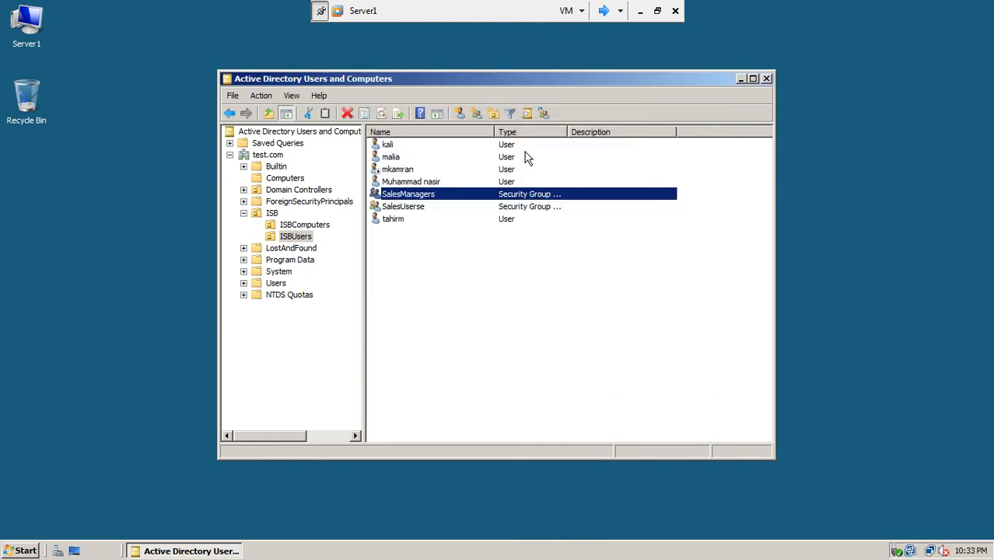
left_click(412, 207)
left_click(395, 219)
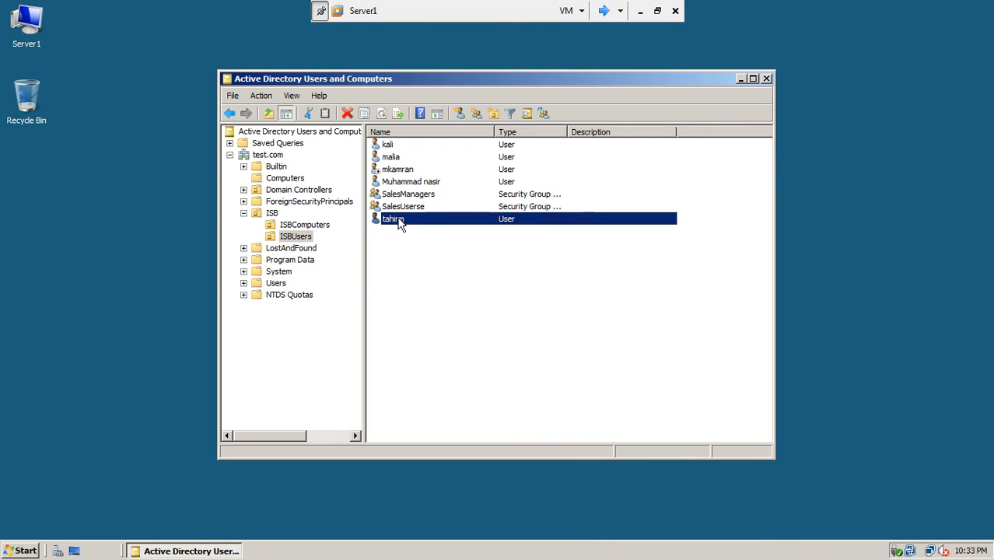
right_click(399, 223)
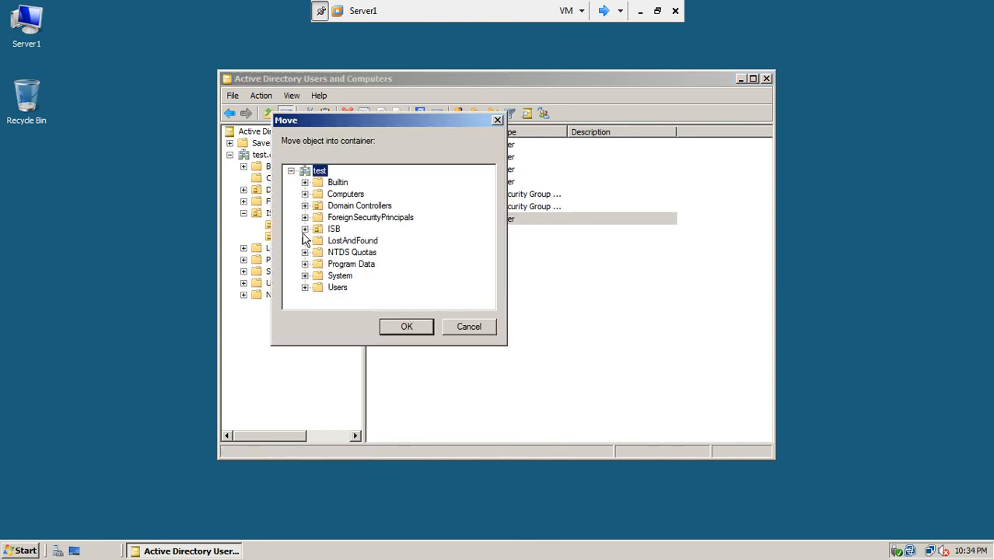
left_click(305, 229)
left_click(356, 252)
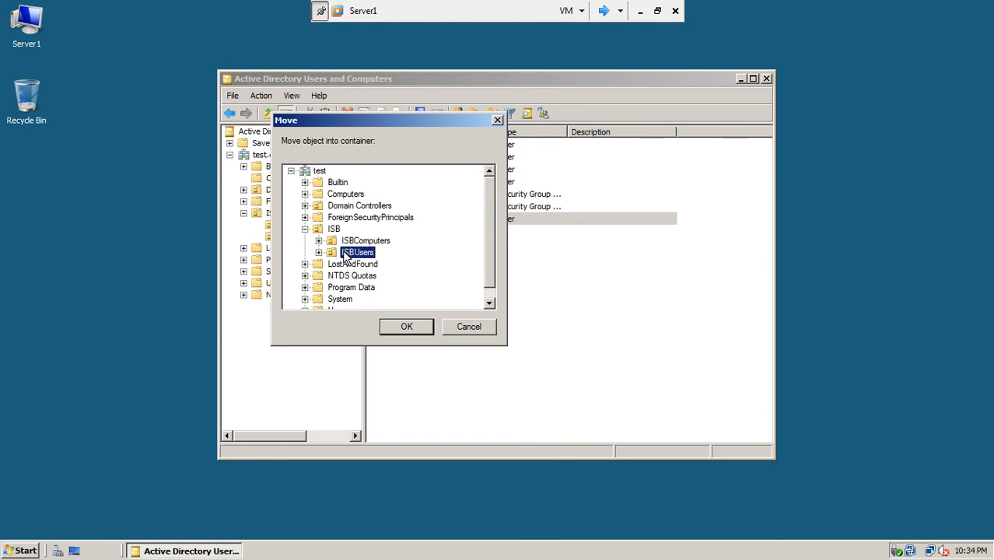
left_click(318, 252)
left_click(479, 331)
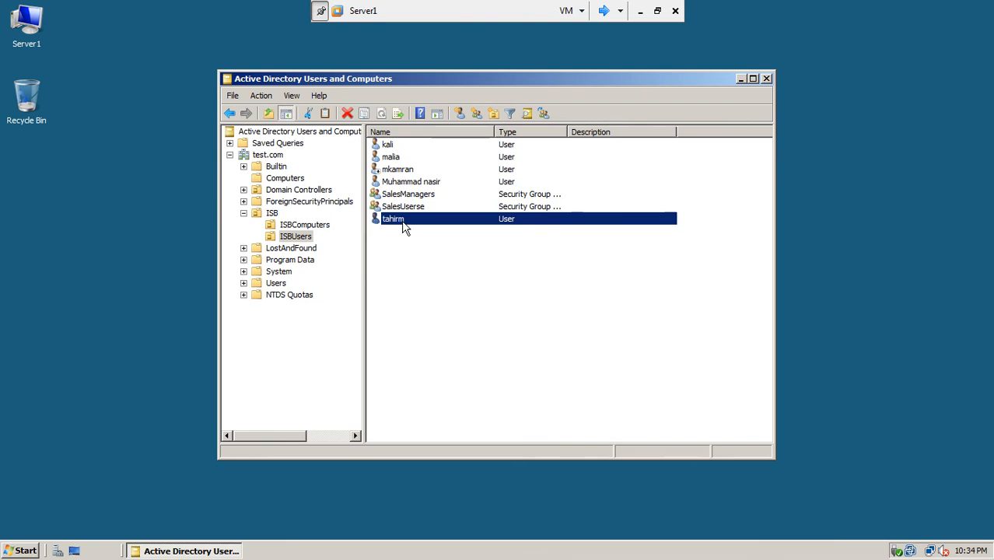
Add tahirm to SalesManagers through Member Of, resolving 'salesma', then apply and close.
double_click(400, 222)
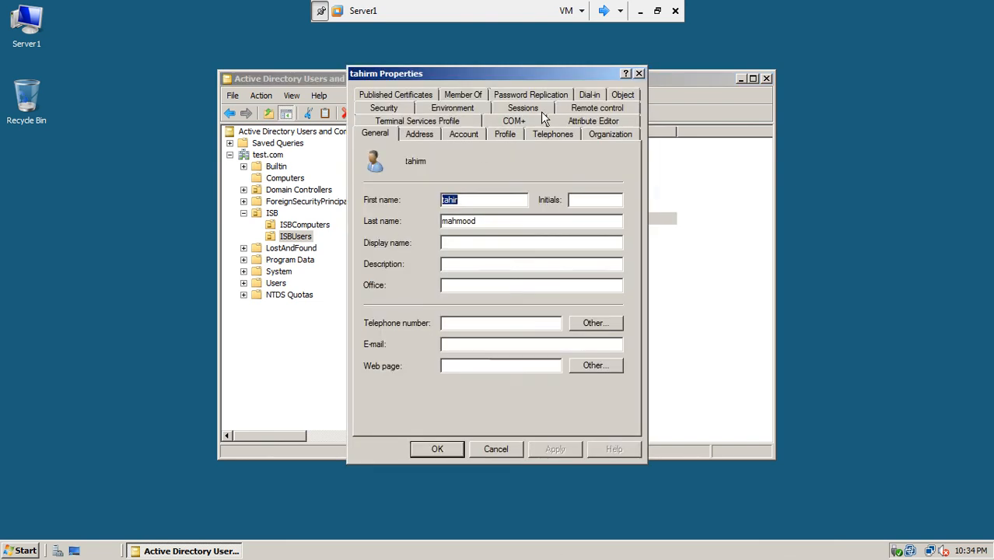
left_click(467, 95)
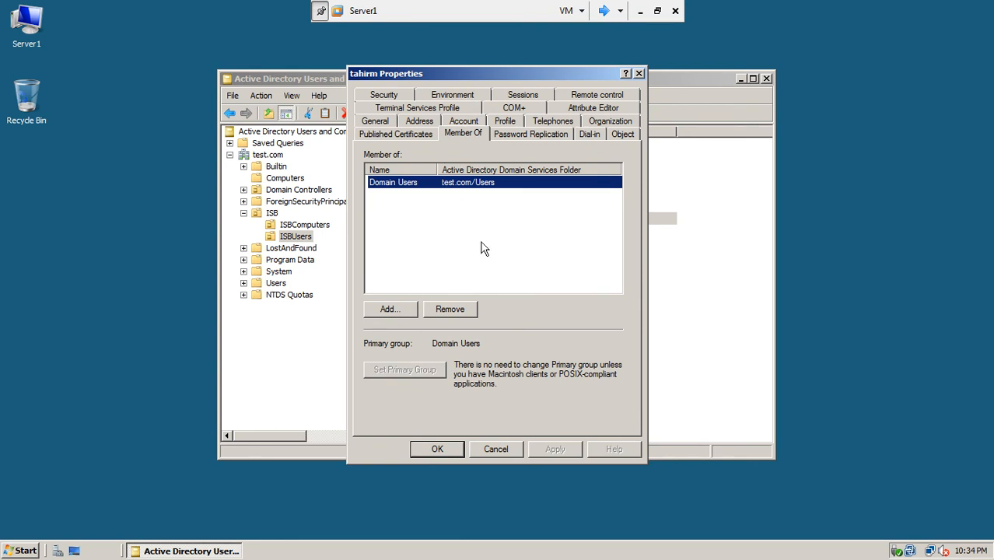
left_click(400, 316)
type("salesma")
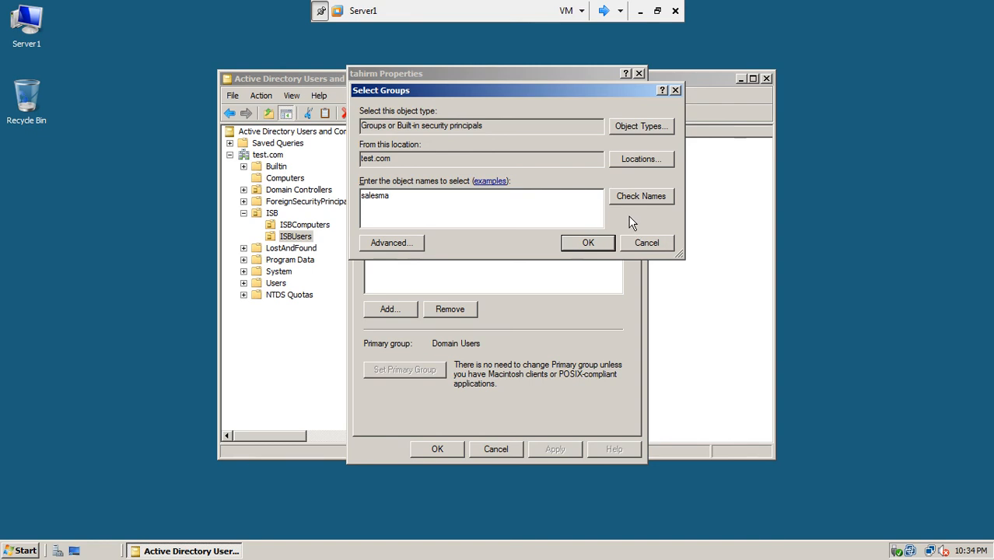
left_click(621, 198)
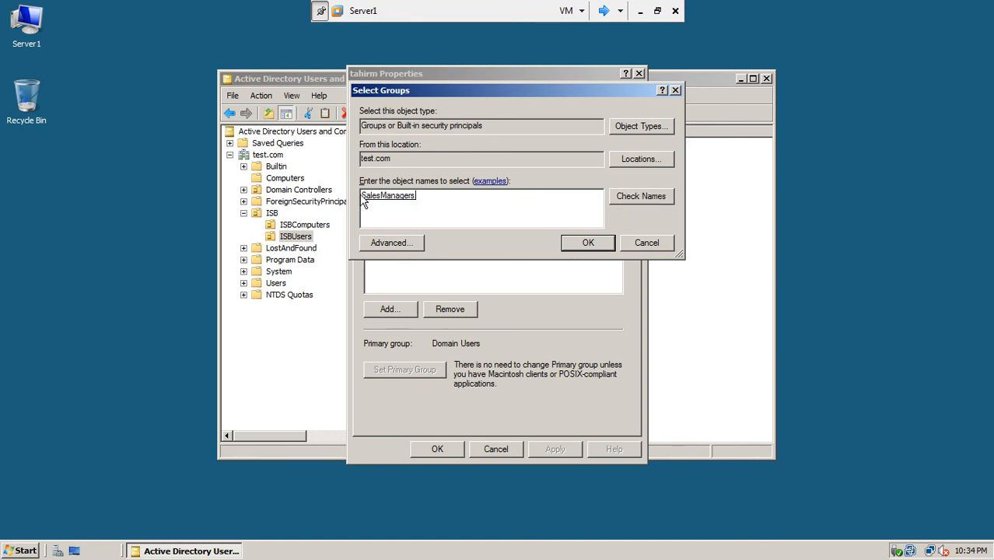
left_click(576, 245)
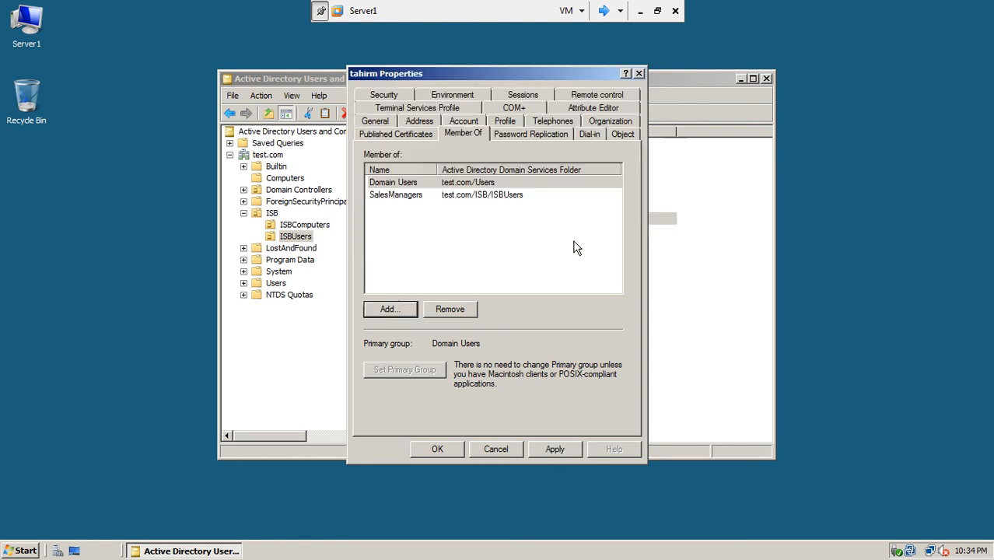
left_click(401, 196)
left_click(561, 451)
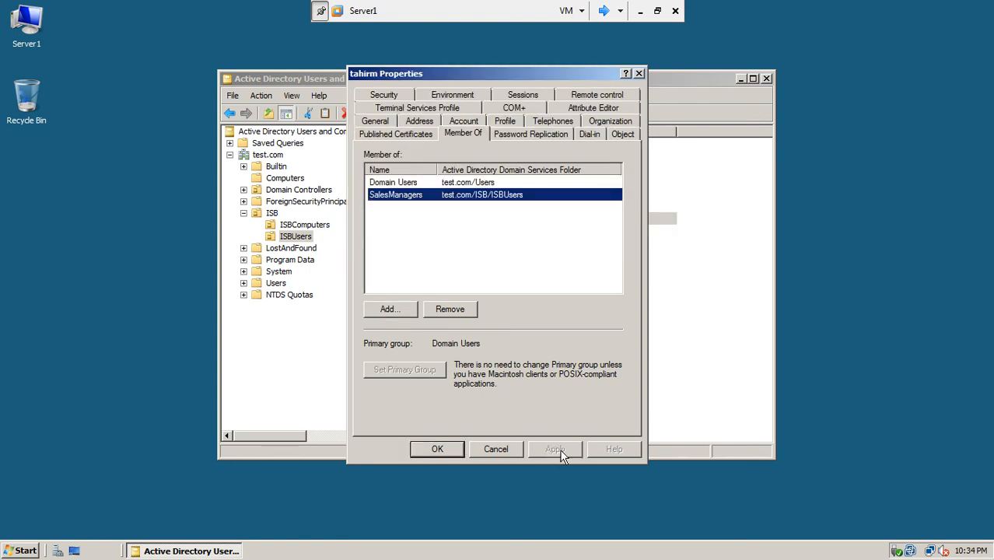
left_click(437, 449)
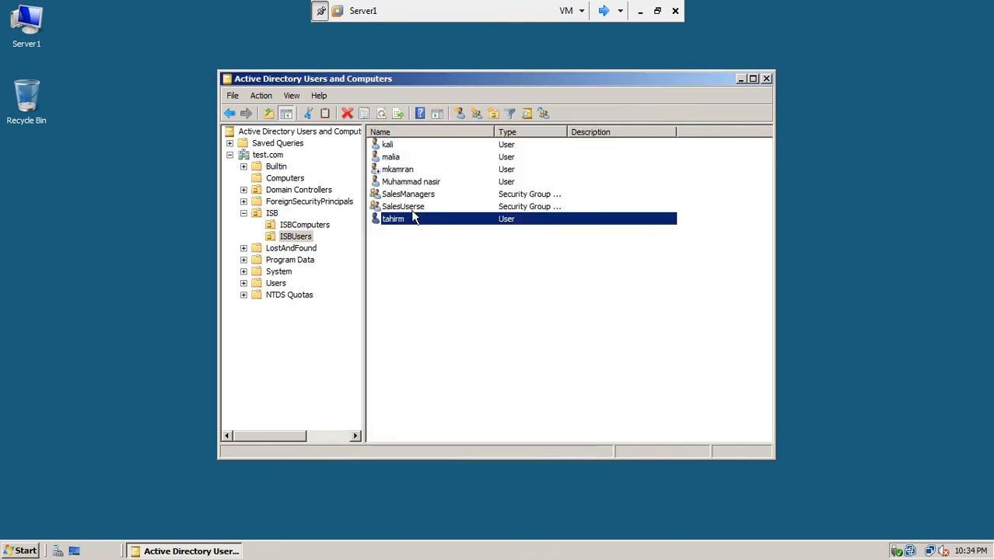
Add user kali to the SalesManagers group's member list, then apply and close.
double_click(401, 194)
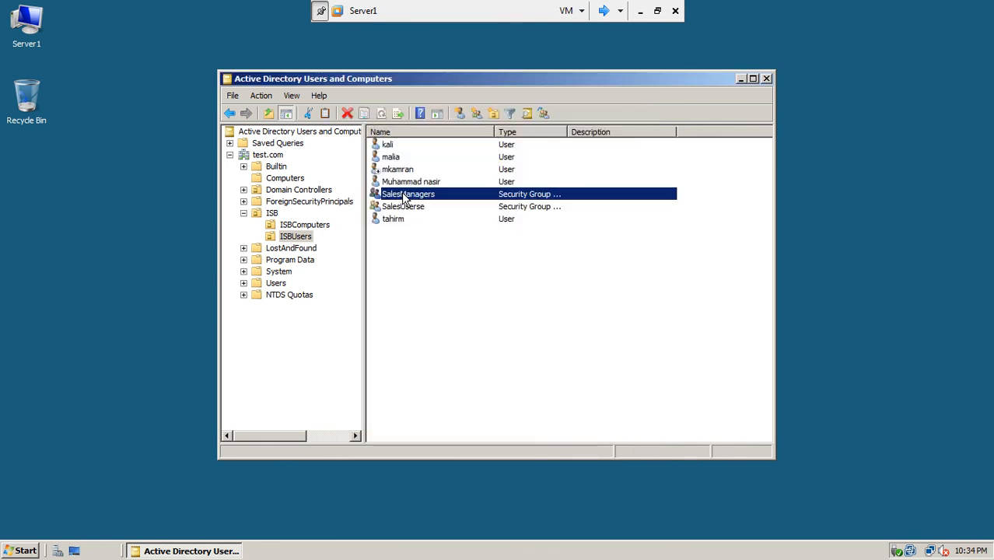
left_click(454, 110)
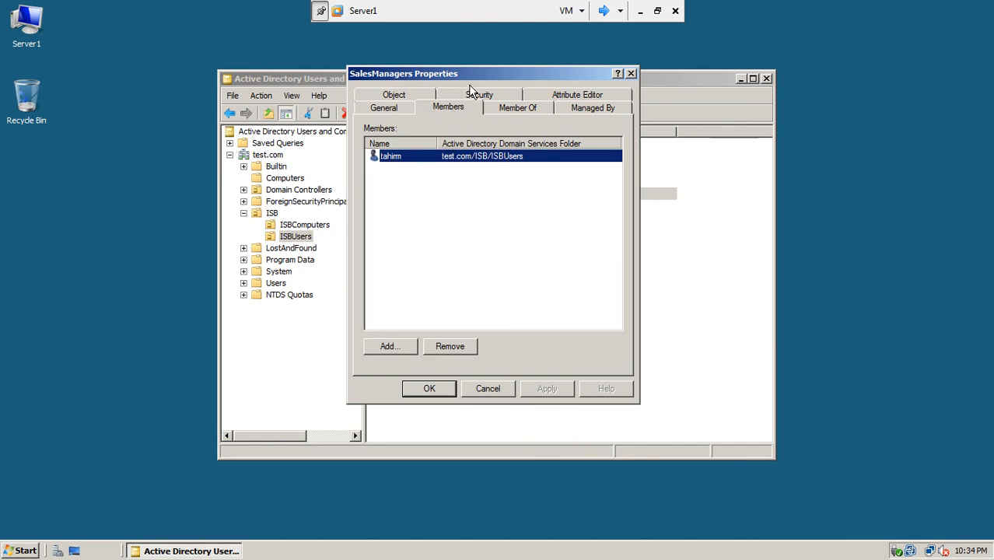
left_click_drag(470, 78, 617, 74)
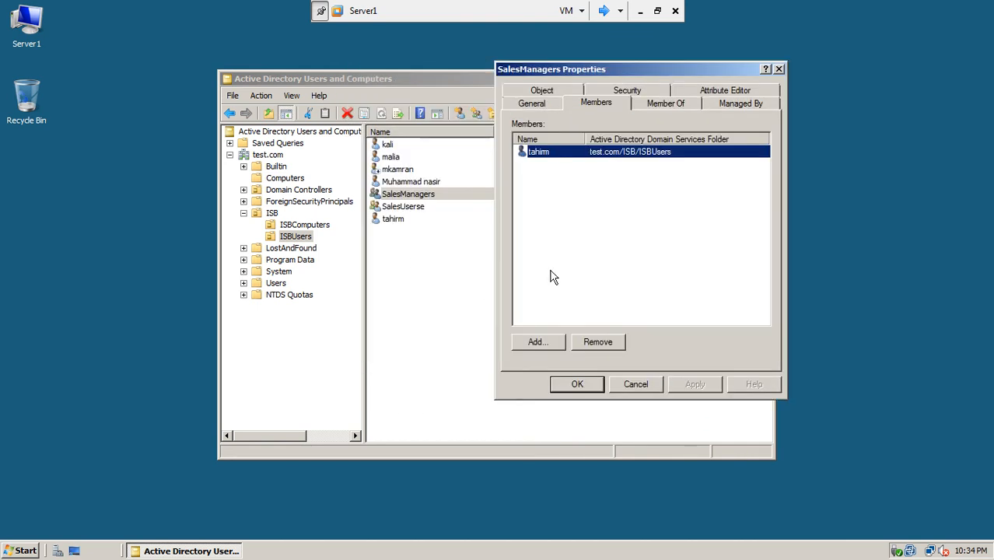
left_click(545, 342)
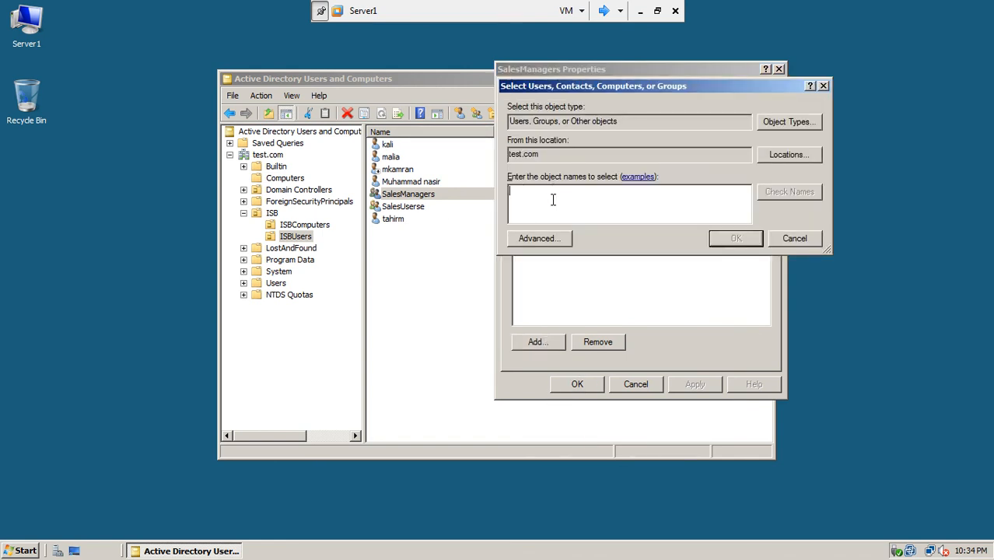
type("kali")
left_click(770, 200)
left_click(717, 238)
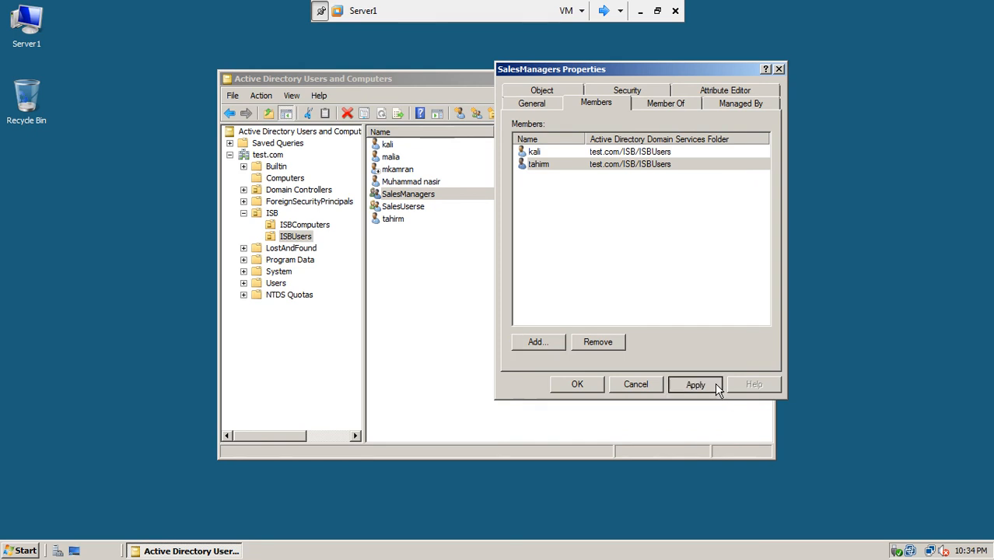
left_click(691, 386)
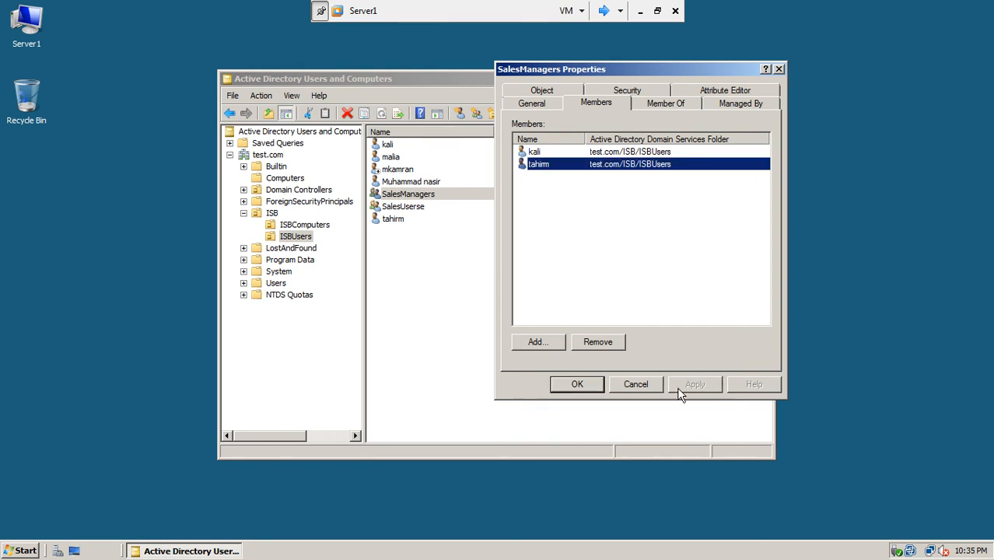
left_click(579, 384)
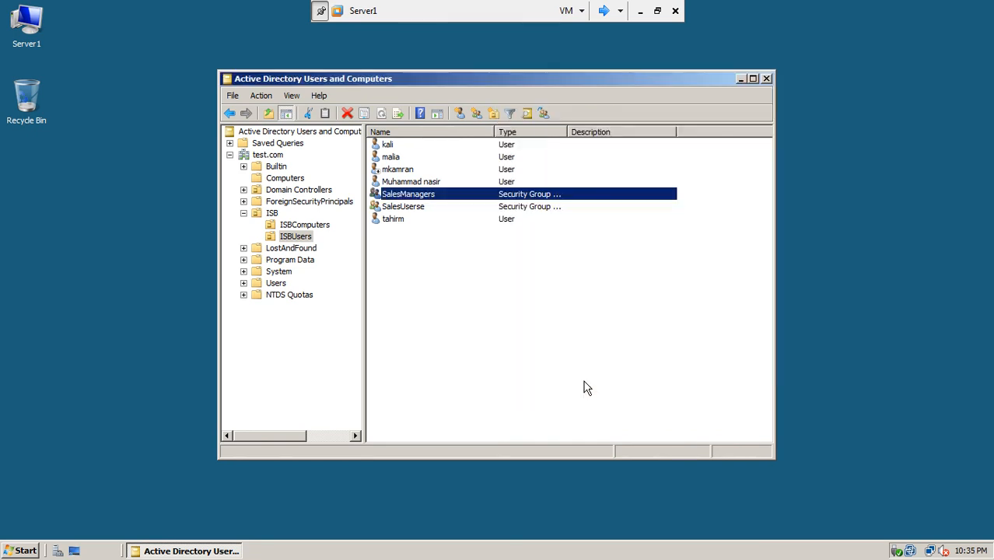
Create a Global Security group named 'ITComputers' in the ISBComputers OU.
left_click(318, 225)
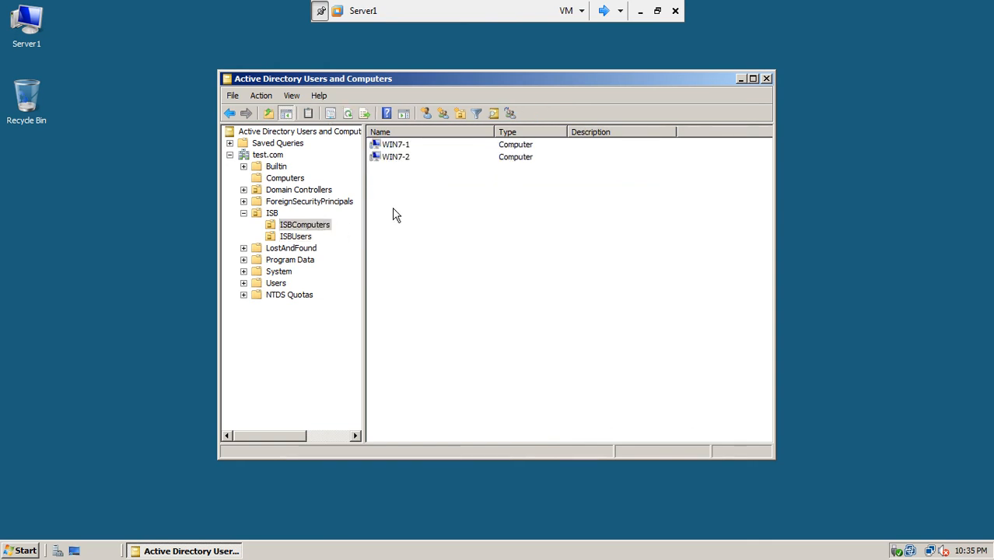
right_click(394, 210)
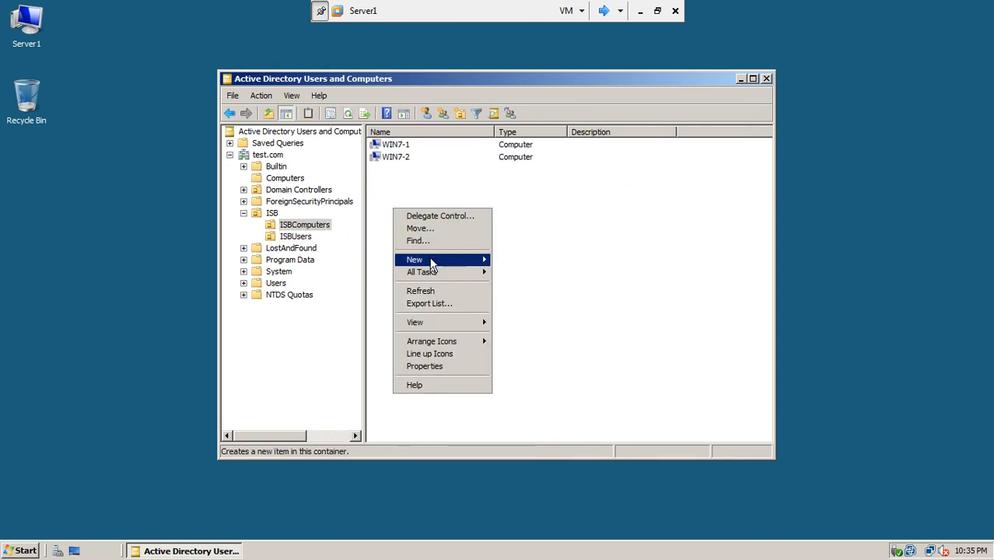
mouse_move(432, 260)
left_click(518, 284)
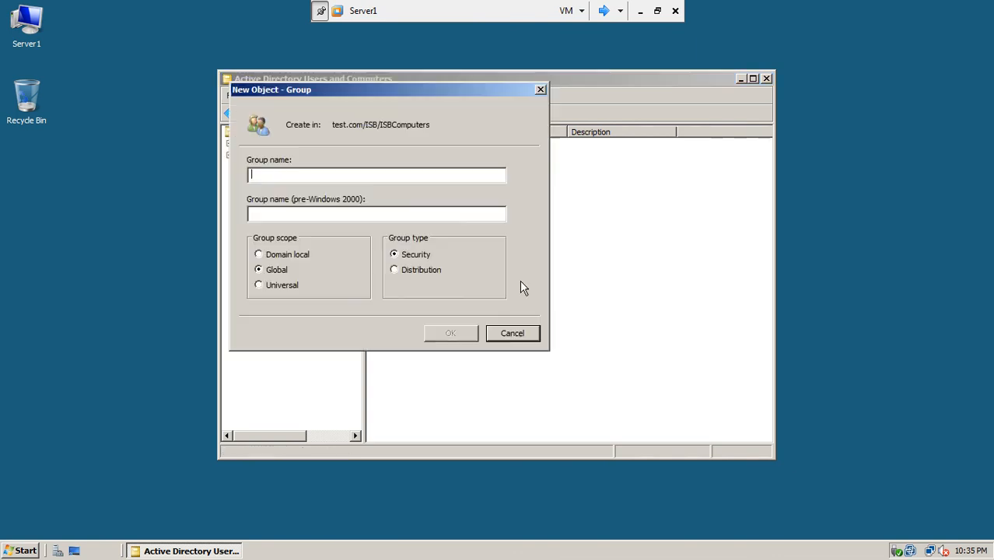
left_click(640, 11)
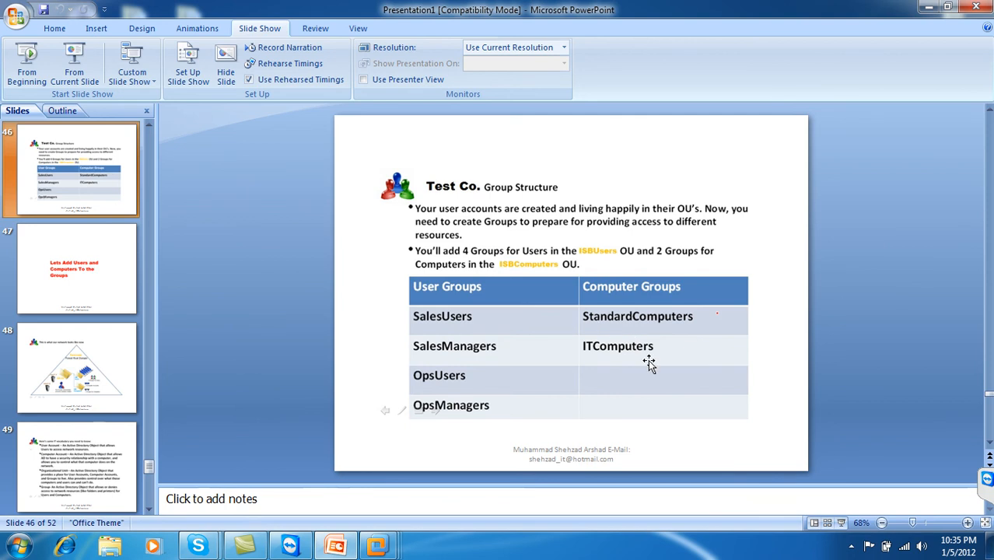
left_click(928, 7)
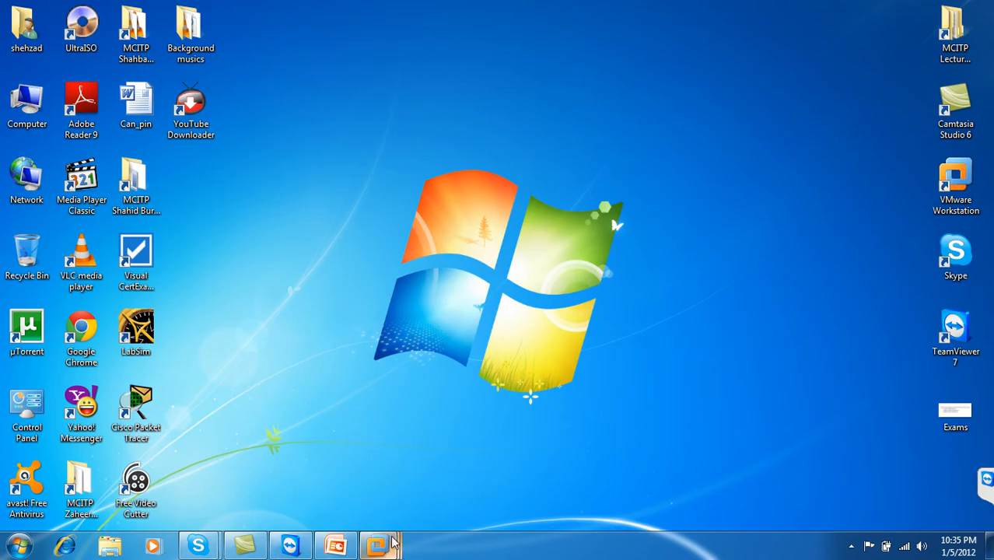
mouse_move(376, 545)
left_click(589, 471)
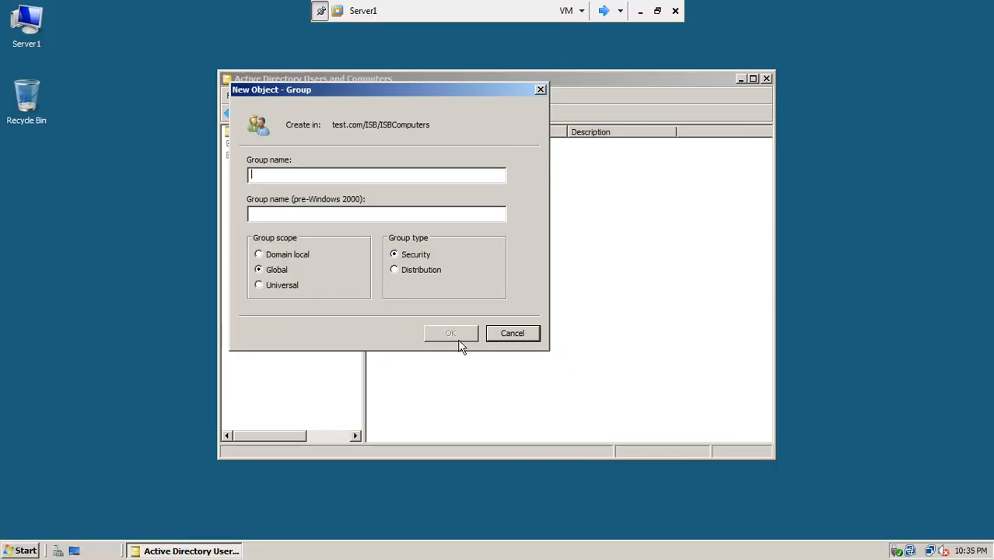
type("IT")
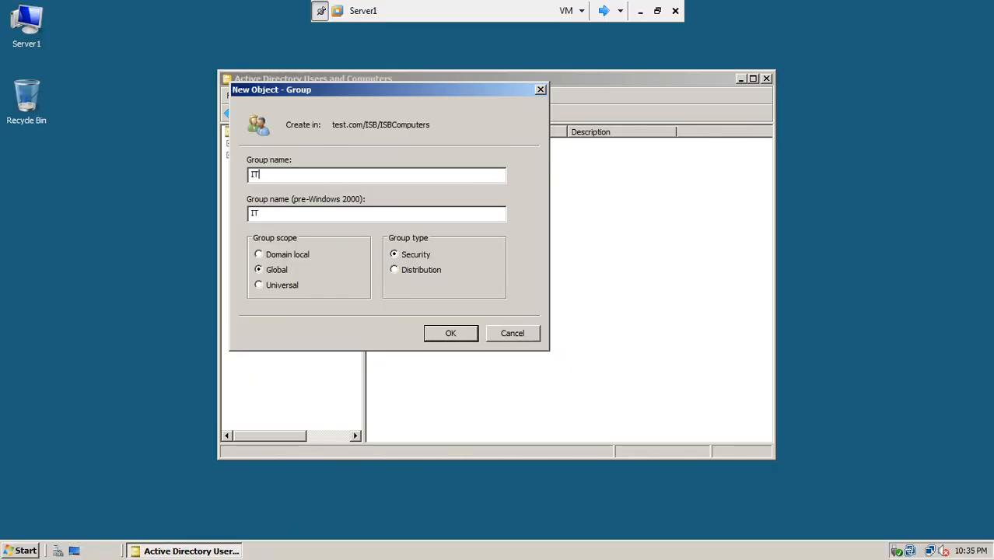
type("Computers")
left_click(447, 342)
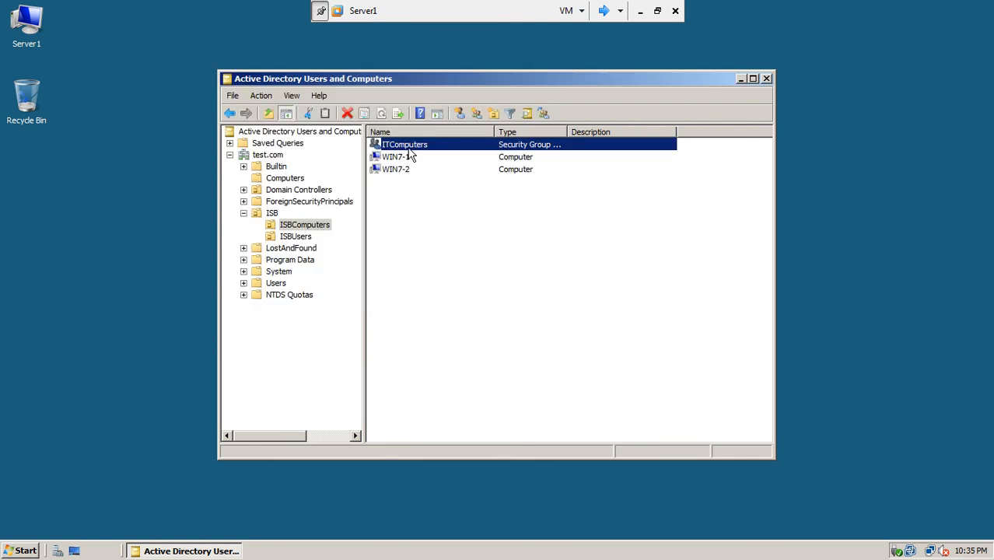
Check the new ITComputers group's member list and close it unchanged.
left_click(395, 201)
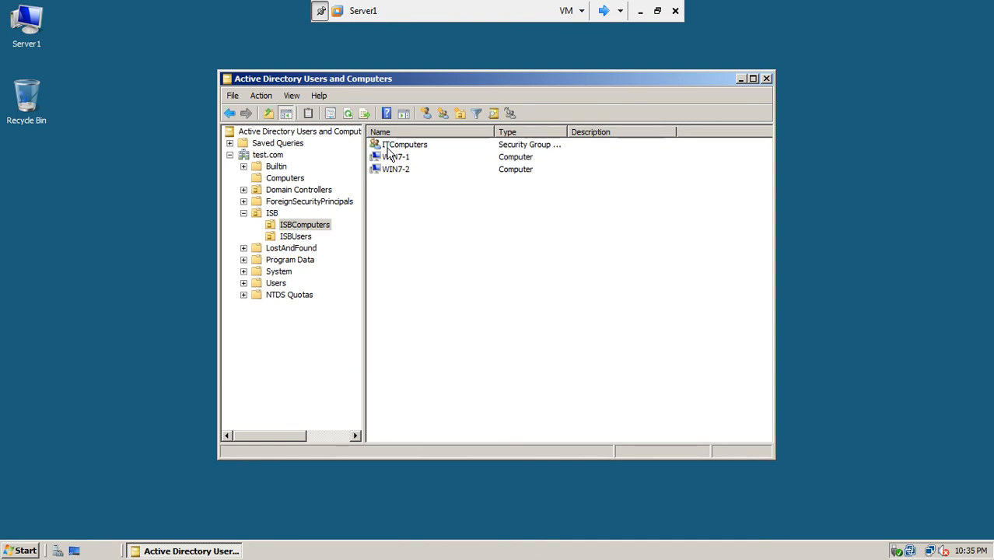
double_click(388, 148)
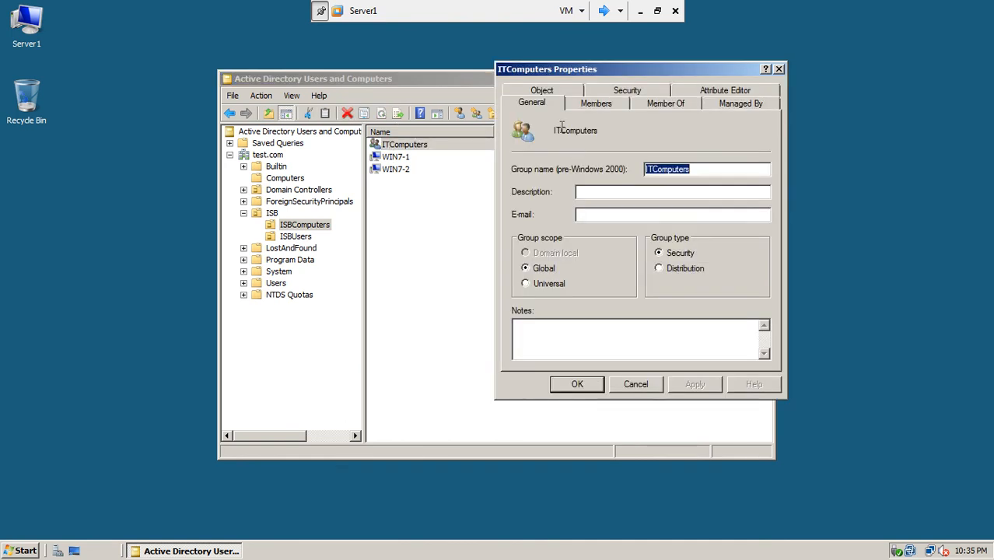
left_click(611, 105)
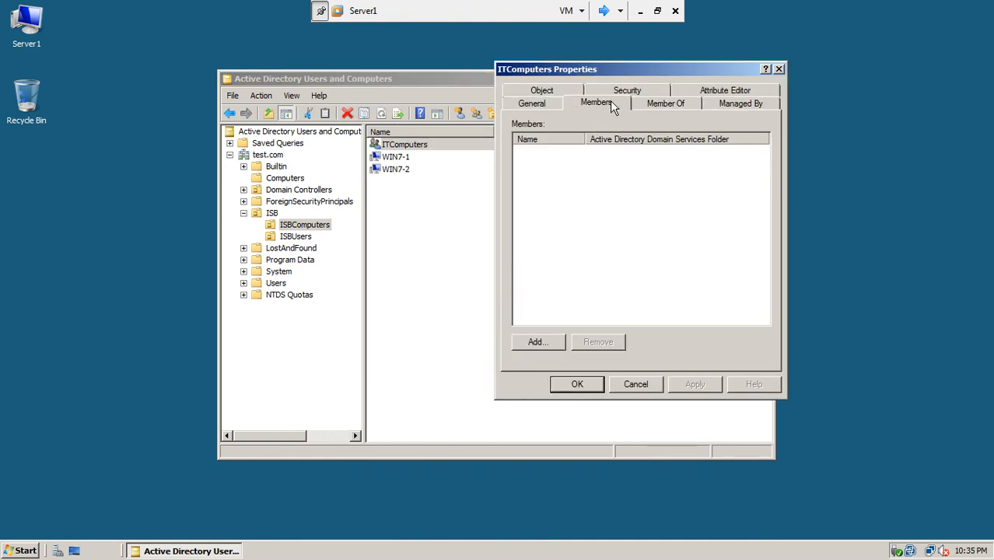
left_click(638, 384)
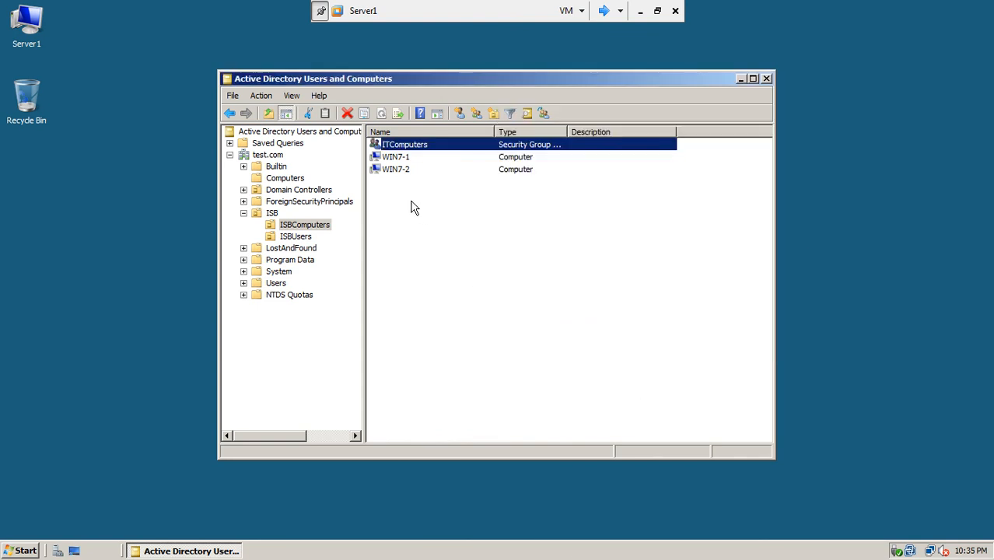
Add WIN7-1 to ITComputers via its Member Of tab, resolving 'itcom', then apply and close.
left_click(400, 159)
double_click(399, 158)
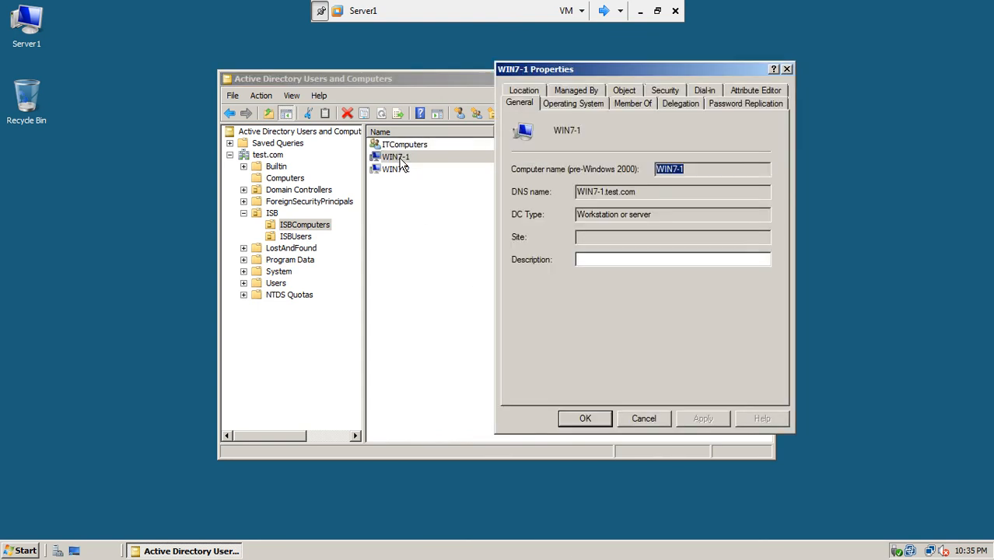
left_click(629, 108)
left_click(535, 279)
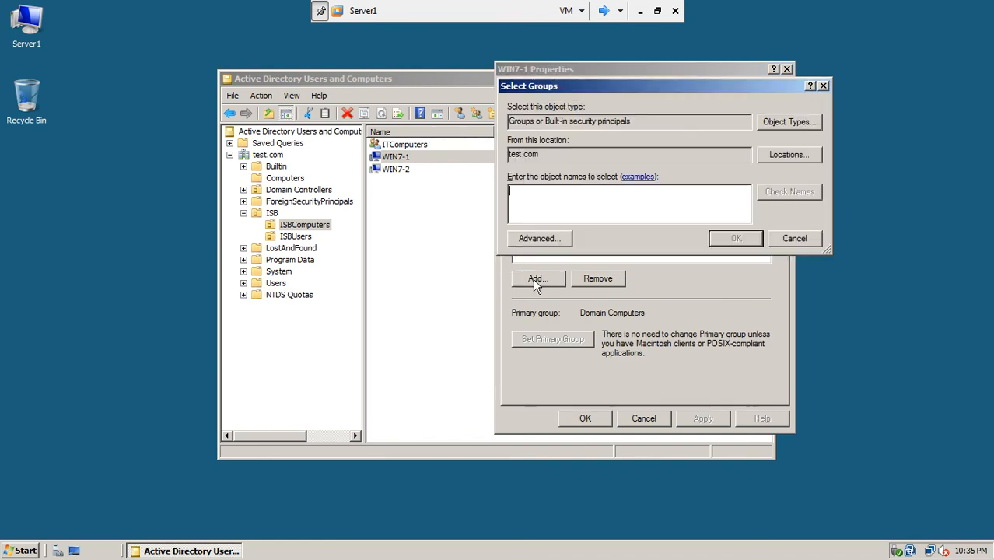
type("itcom")
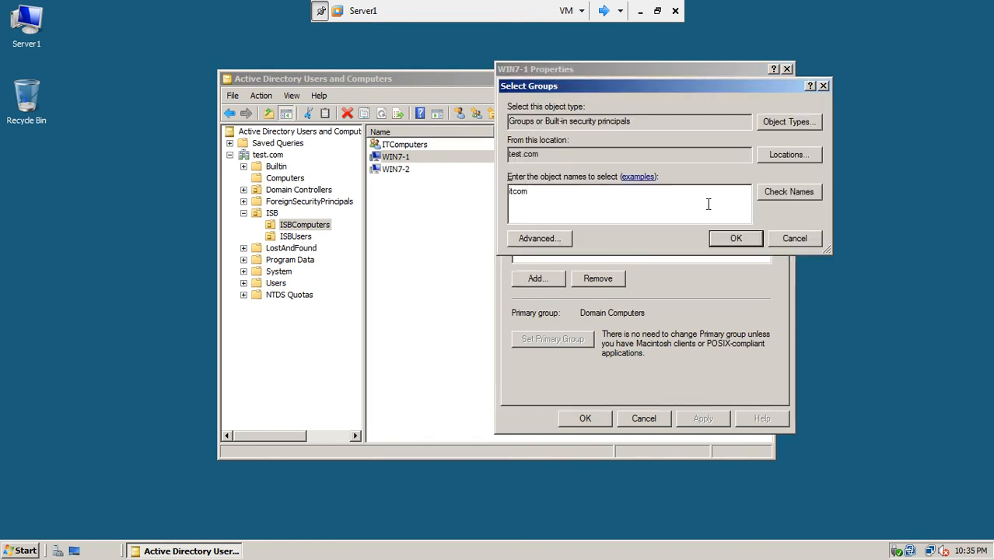
left_click(760, 192)
left_click(732, 238)
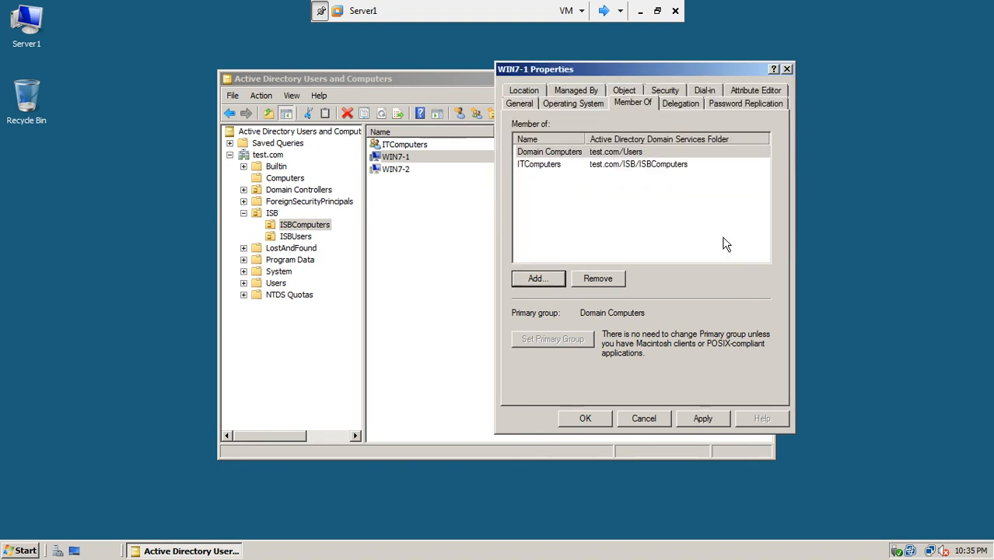
left_click(699, 413)
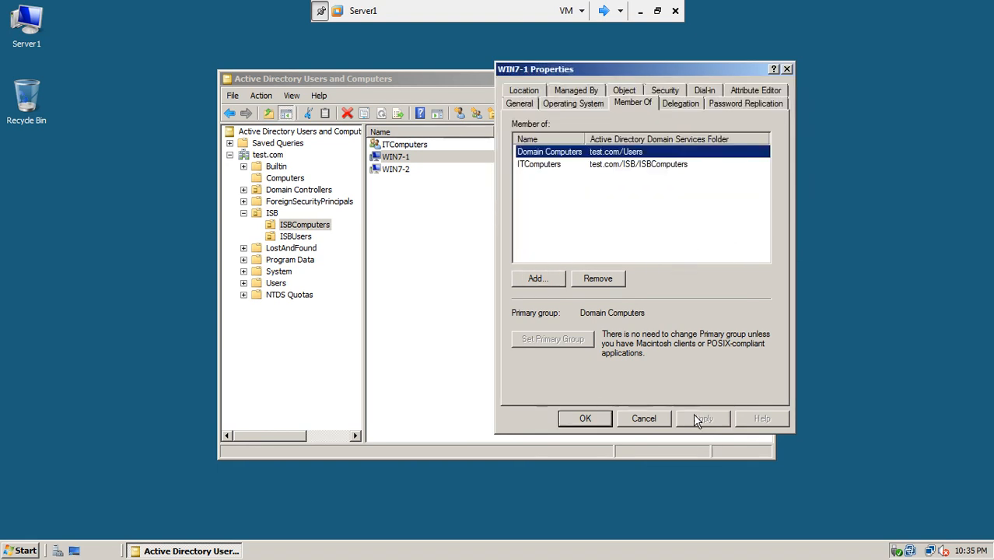
left_click(584, 418)
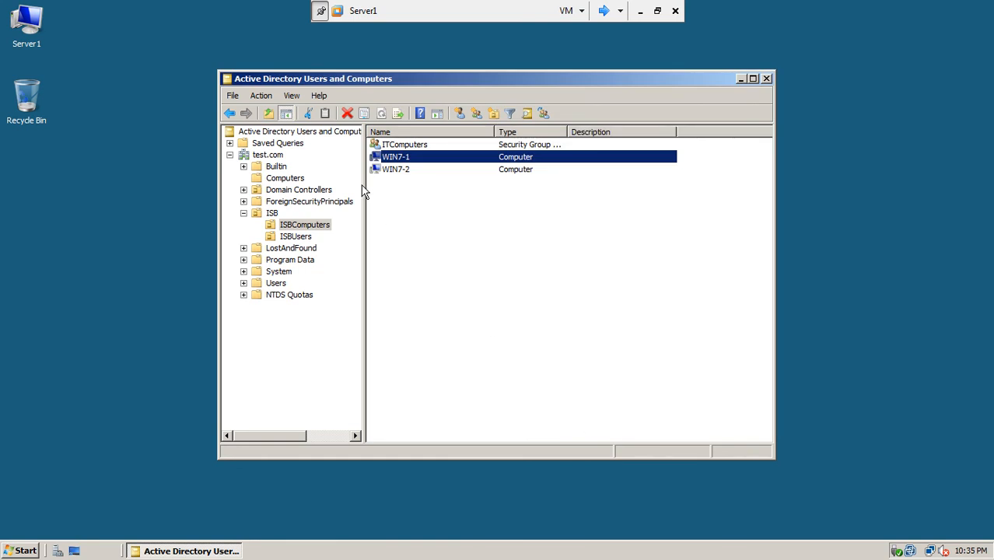
Confirm WIN7-1 is listed in ITComputers' members, then close the dialog and the console.
double_click(394, 146)
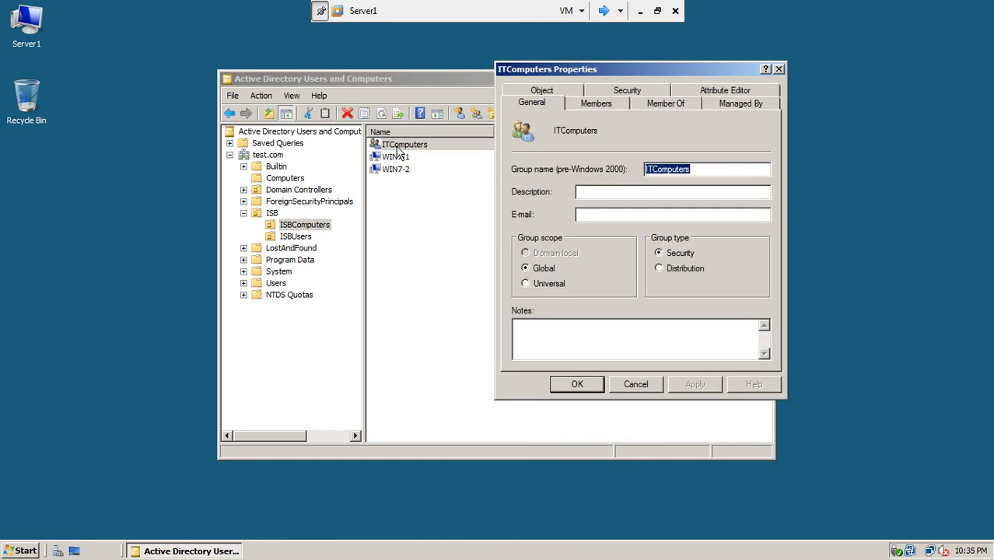
left_click(582, 105)
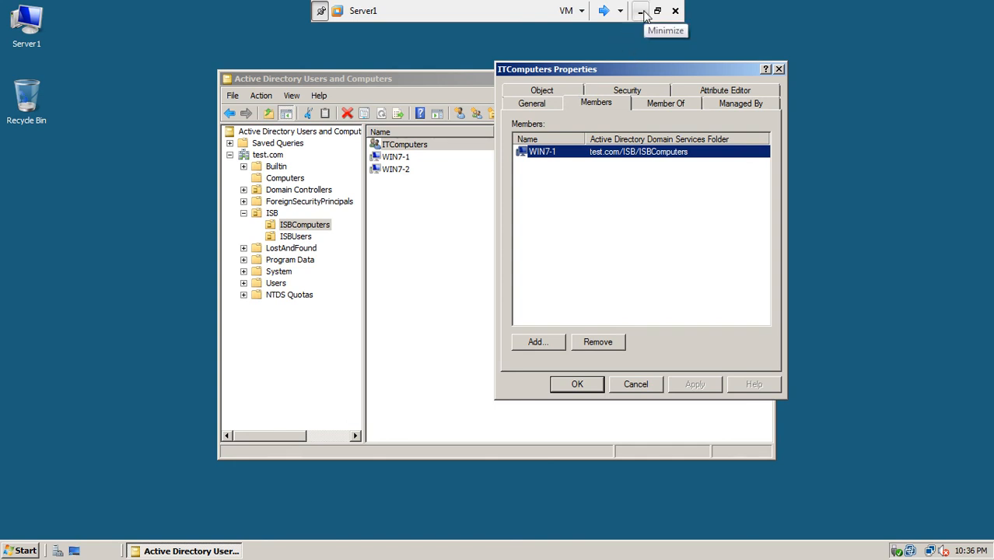
left_click(778, 69)
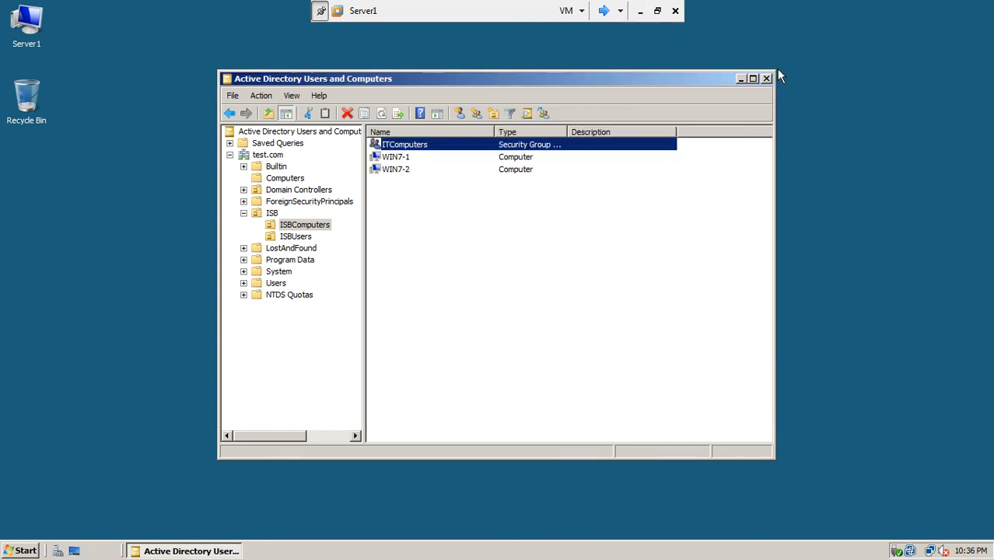
left_click(766, 79)
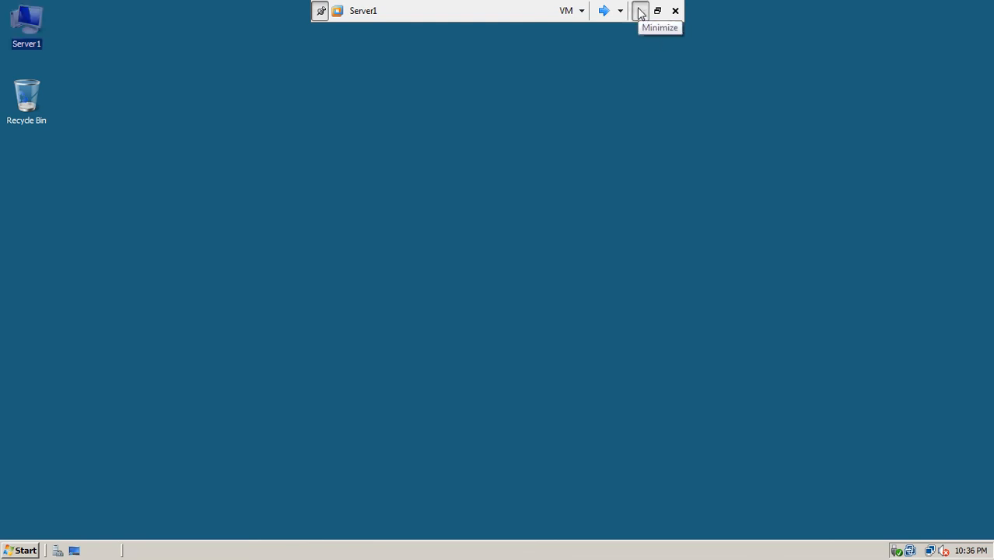
Run the PowerPoint slide show from the current slide and advance to 'Lets Add Users and Computers To the Groups'.
left_click(640, 11)
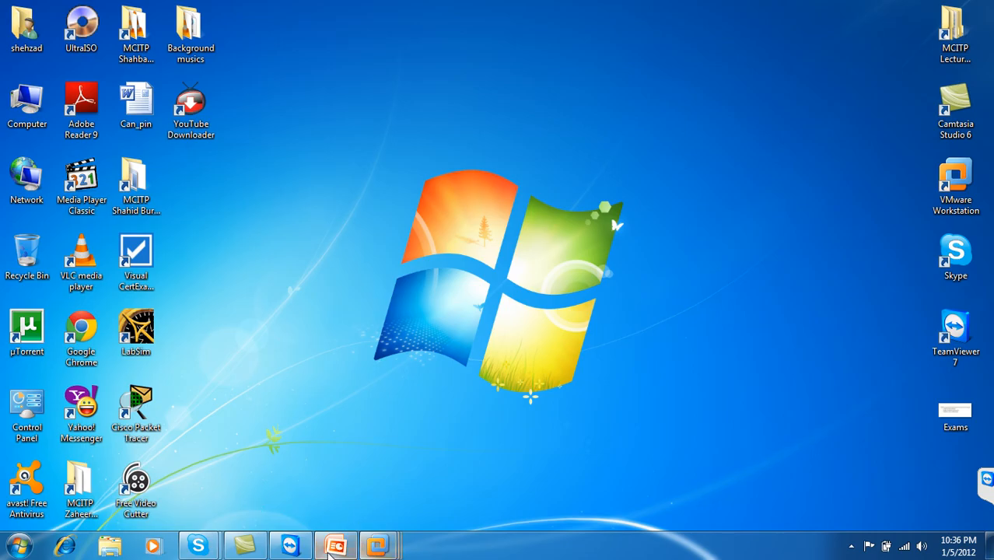
left_click(381, 540)
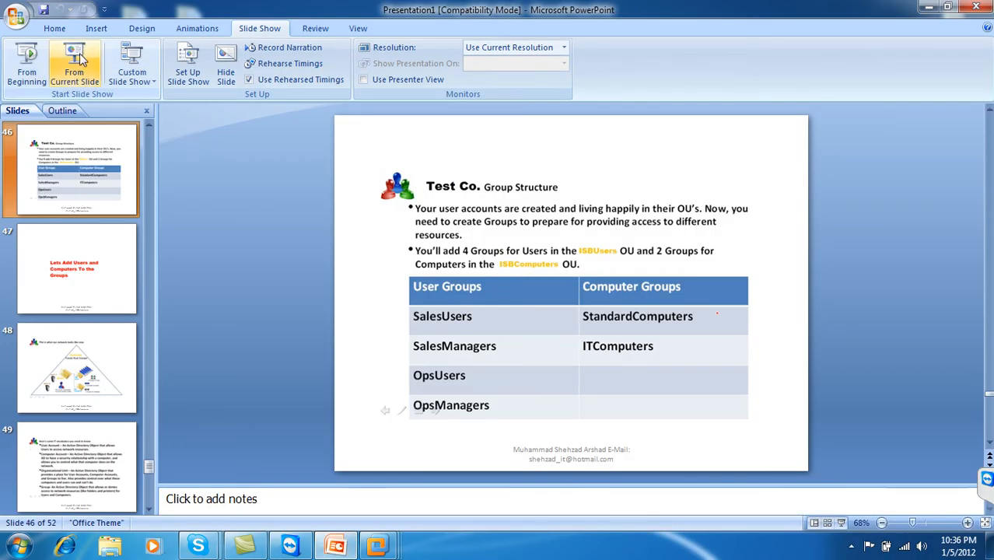
left_click(83, 55)
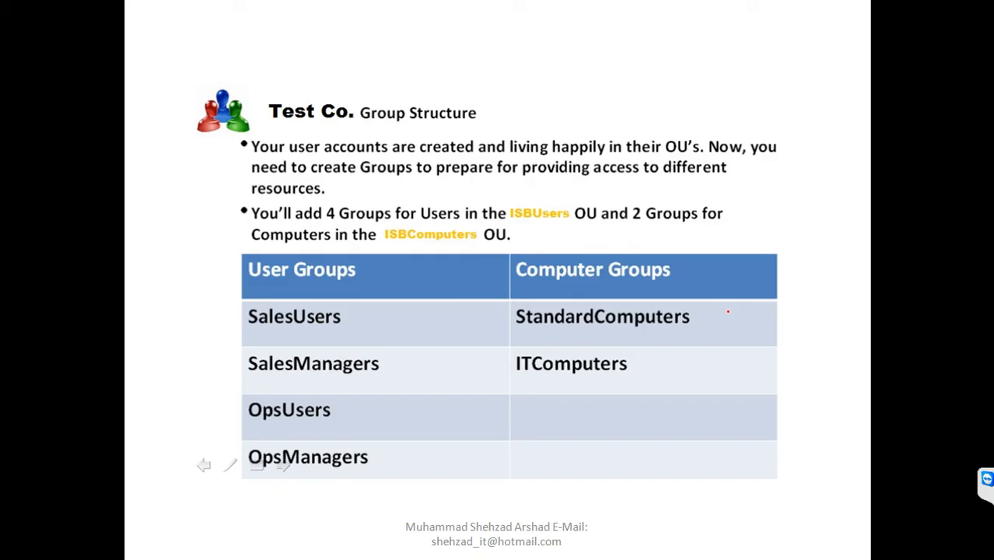
left_click(282, 172)
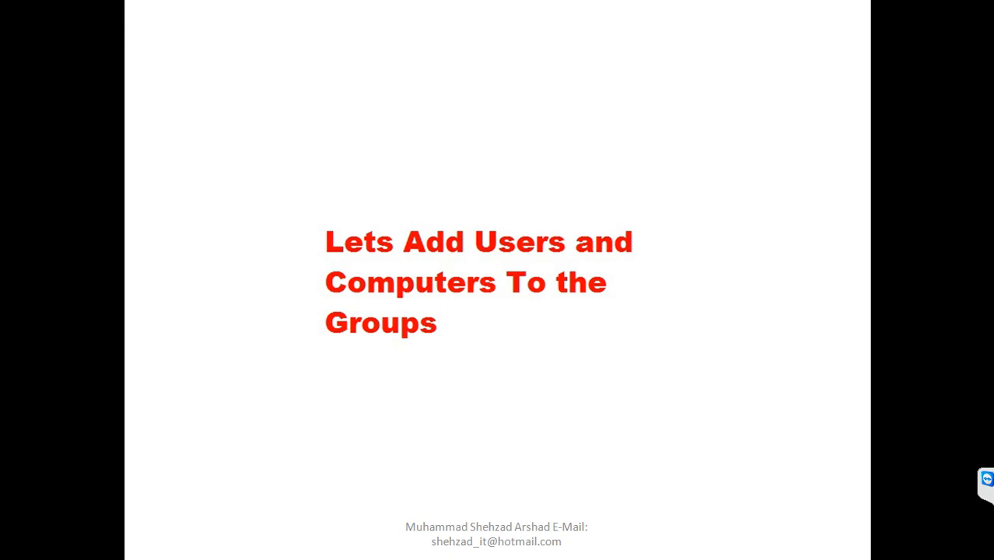